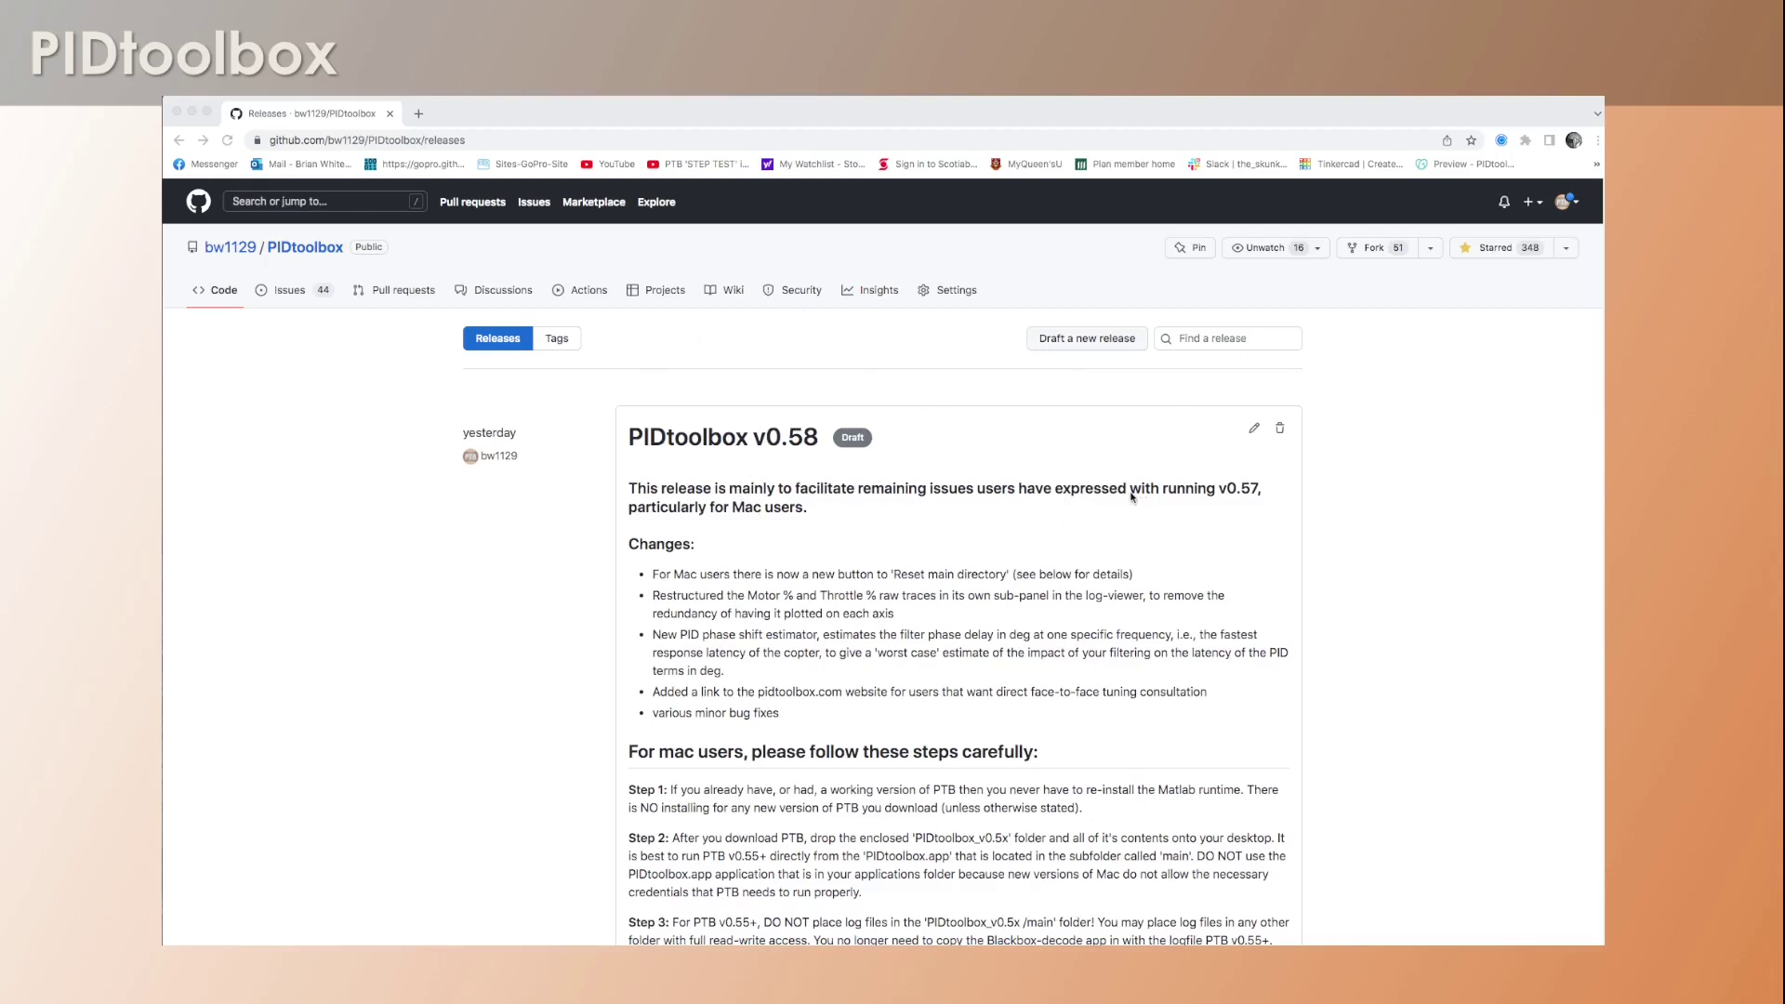
Step: Scroll the PIDtoolbox v0.58 release notes down to the 'For mac users' installation steps
click(1171, 491)
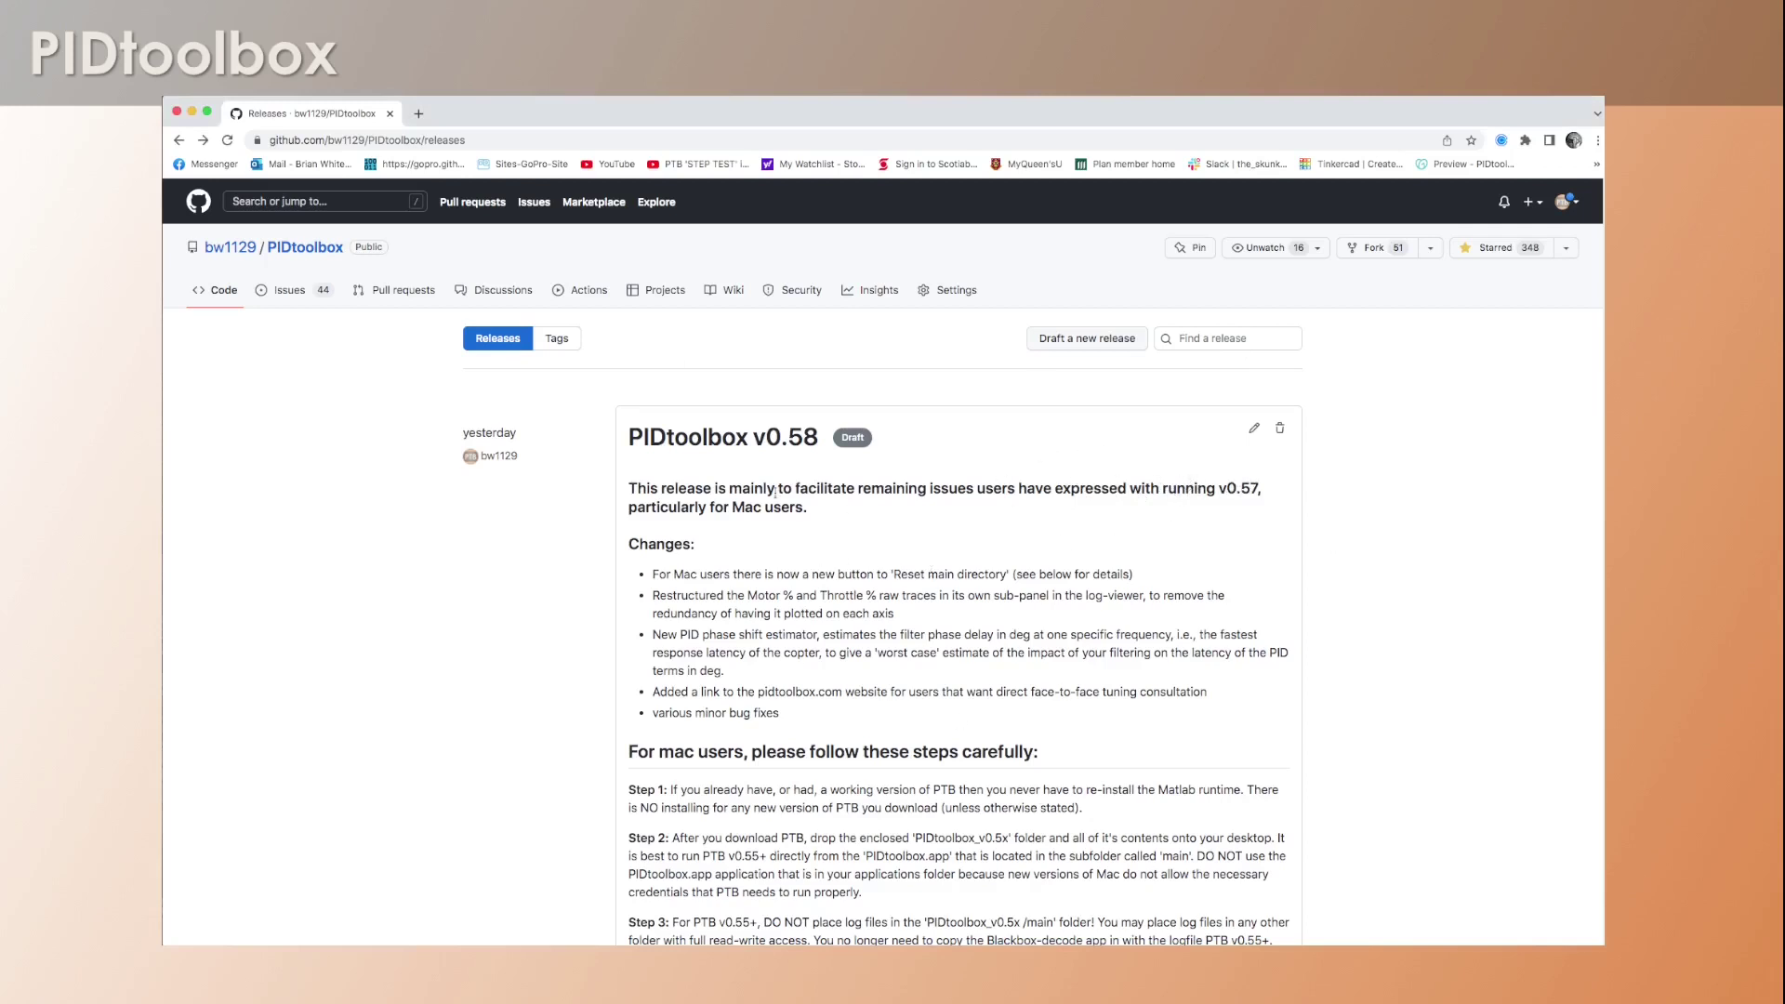
scroll(888, 653, down, 6)
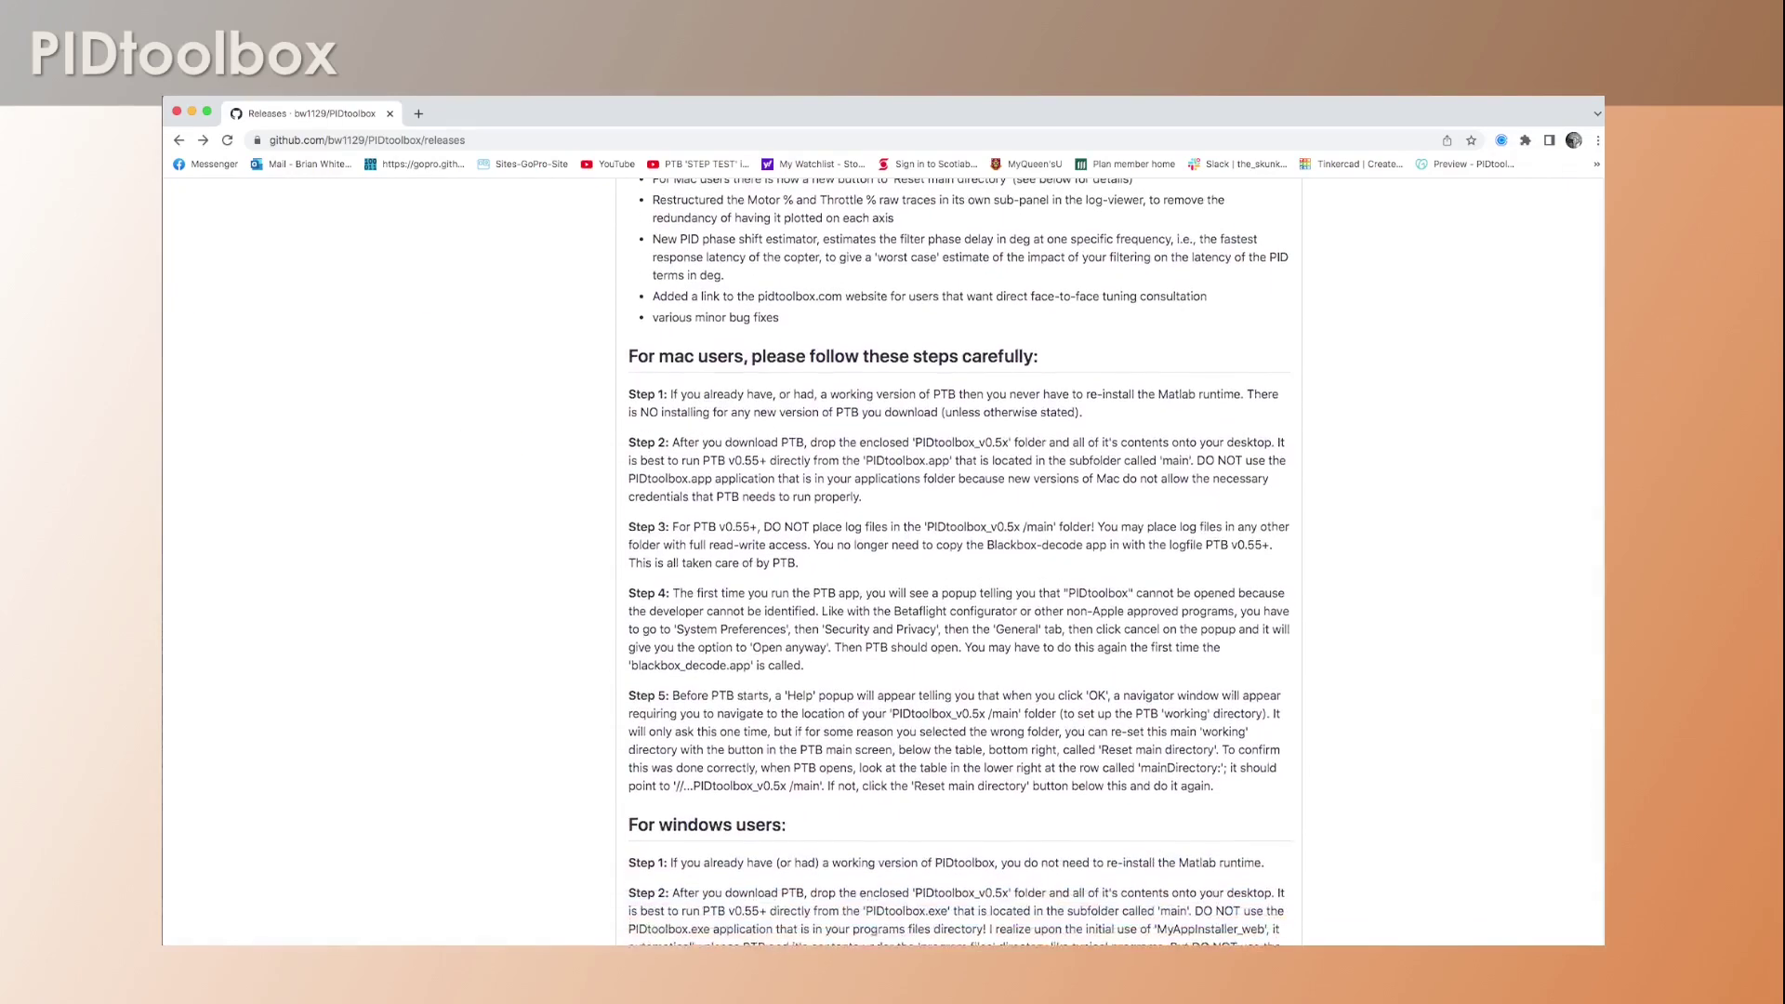
drag(638, 206, 1026, 235)
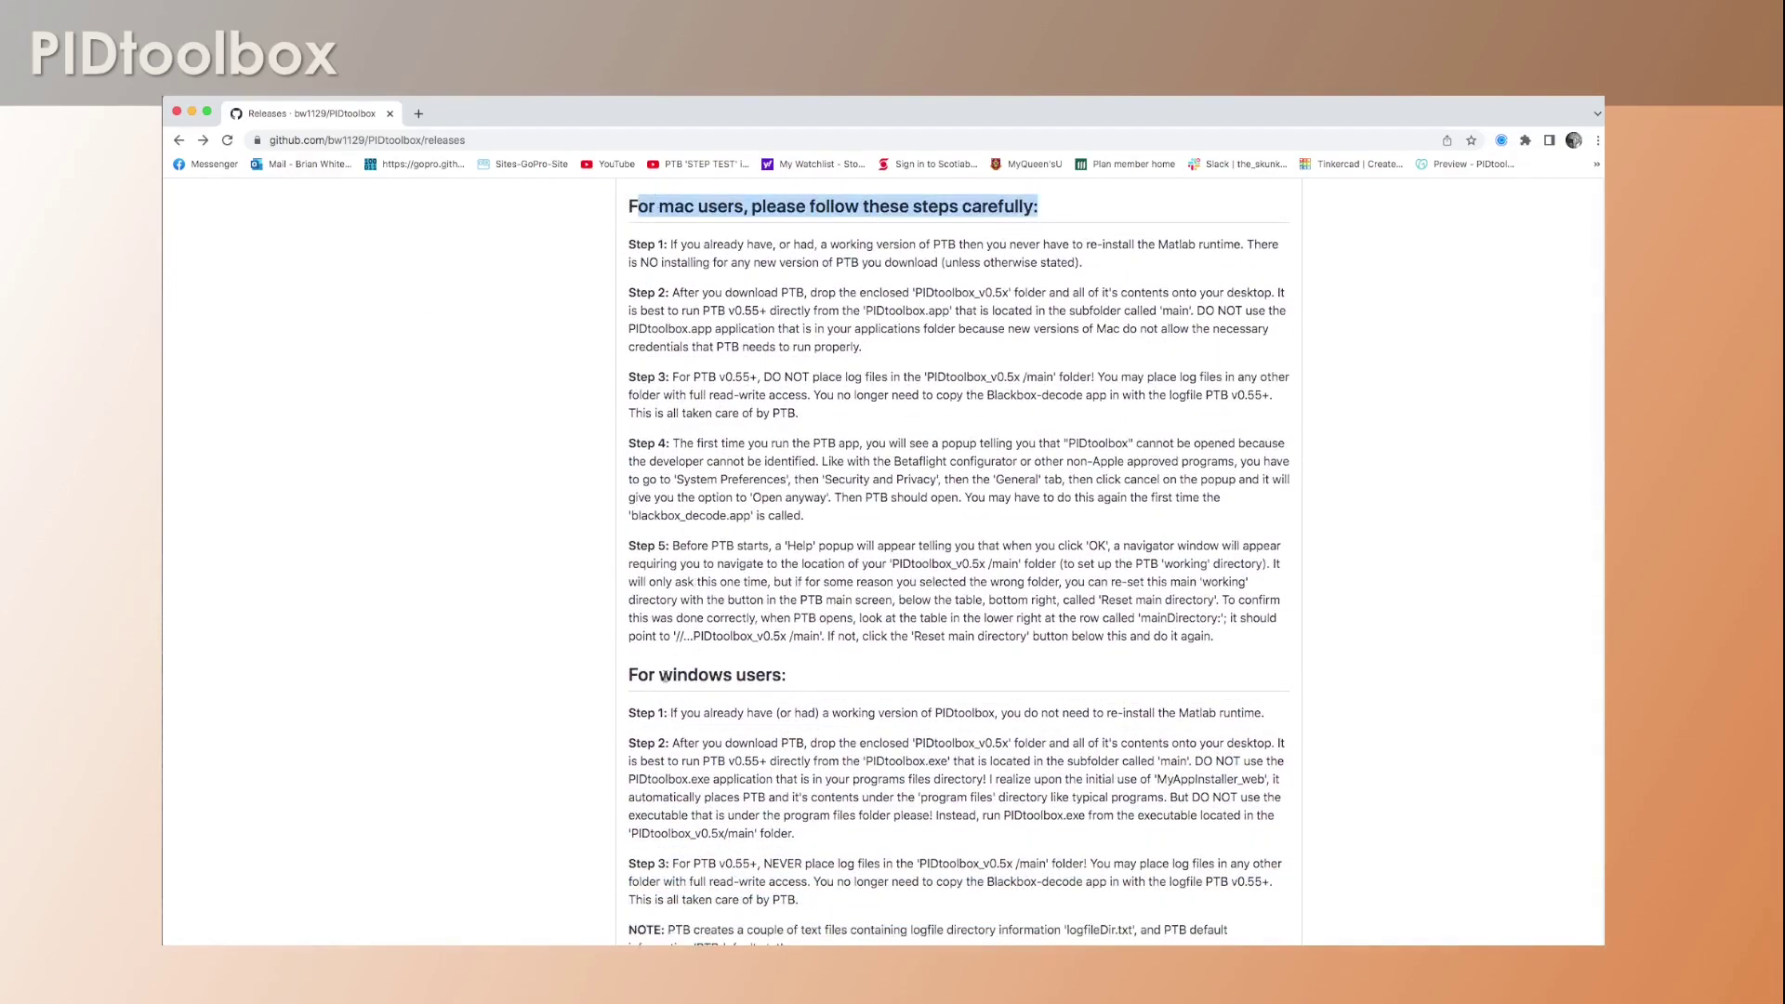
drag(648, 676, 786, 677)
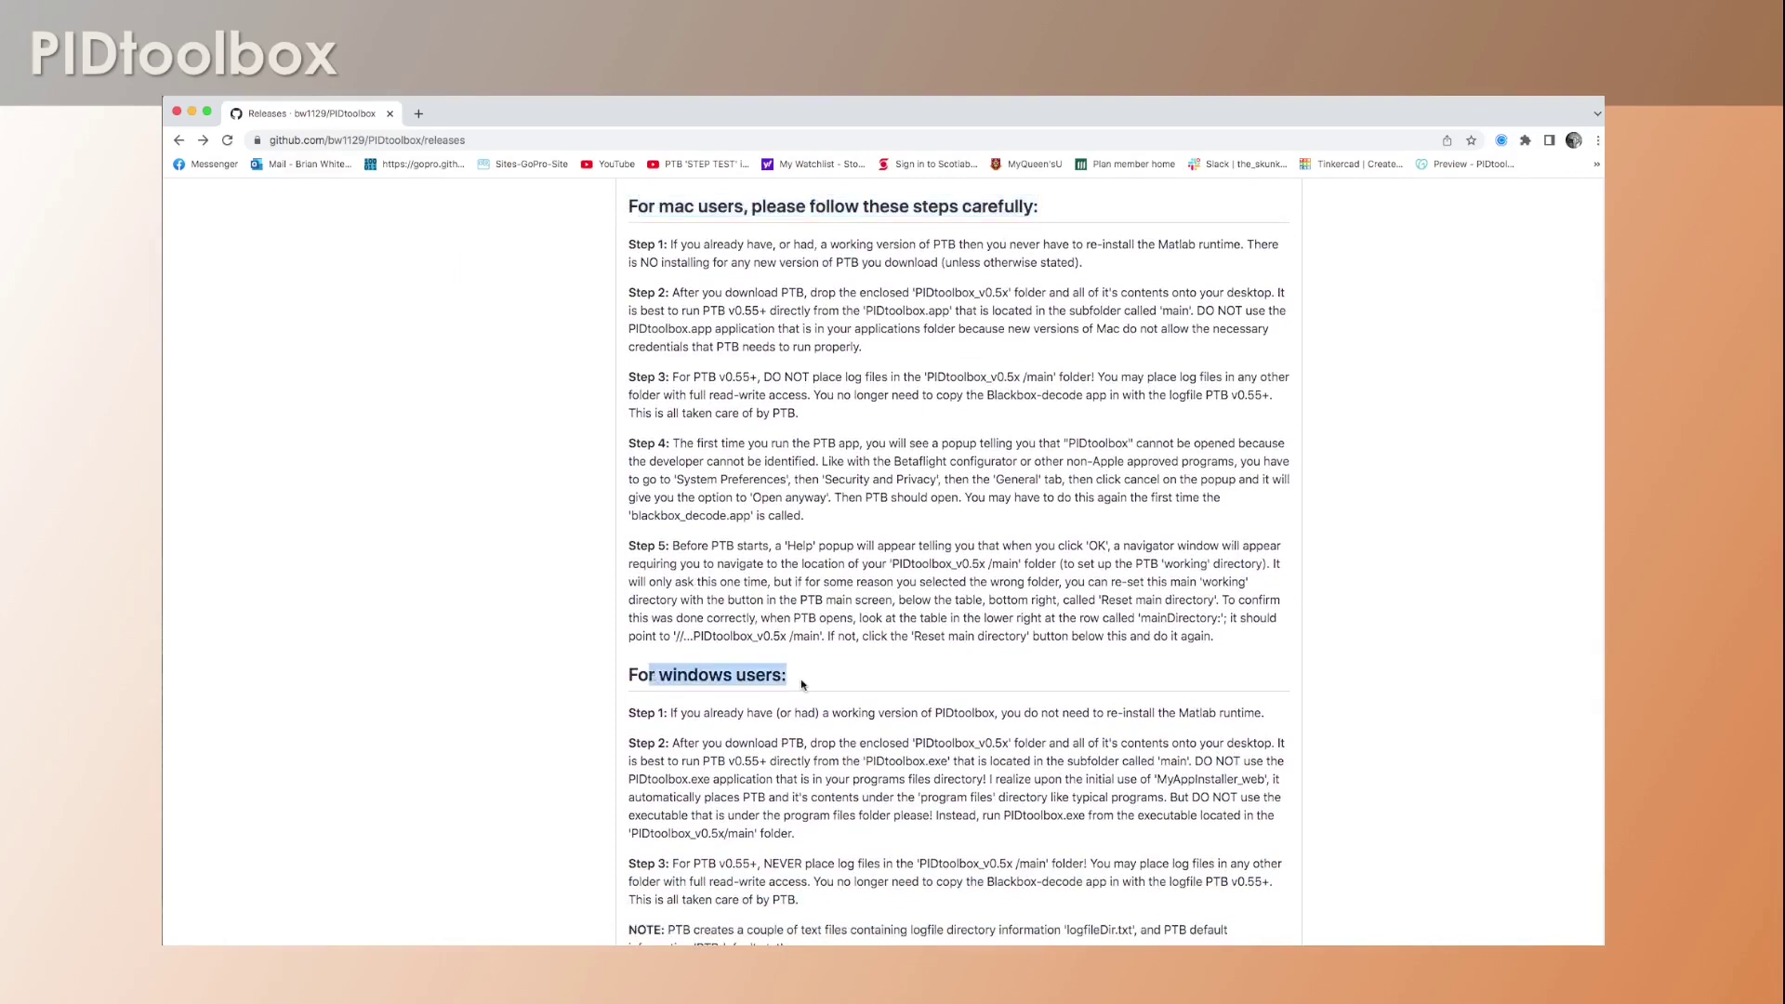
drag(627, 243, 724, 244)
click(629, 244)
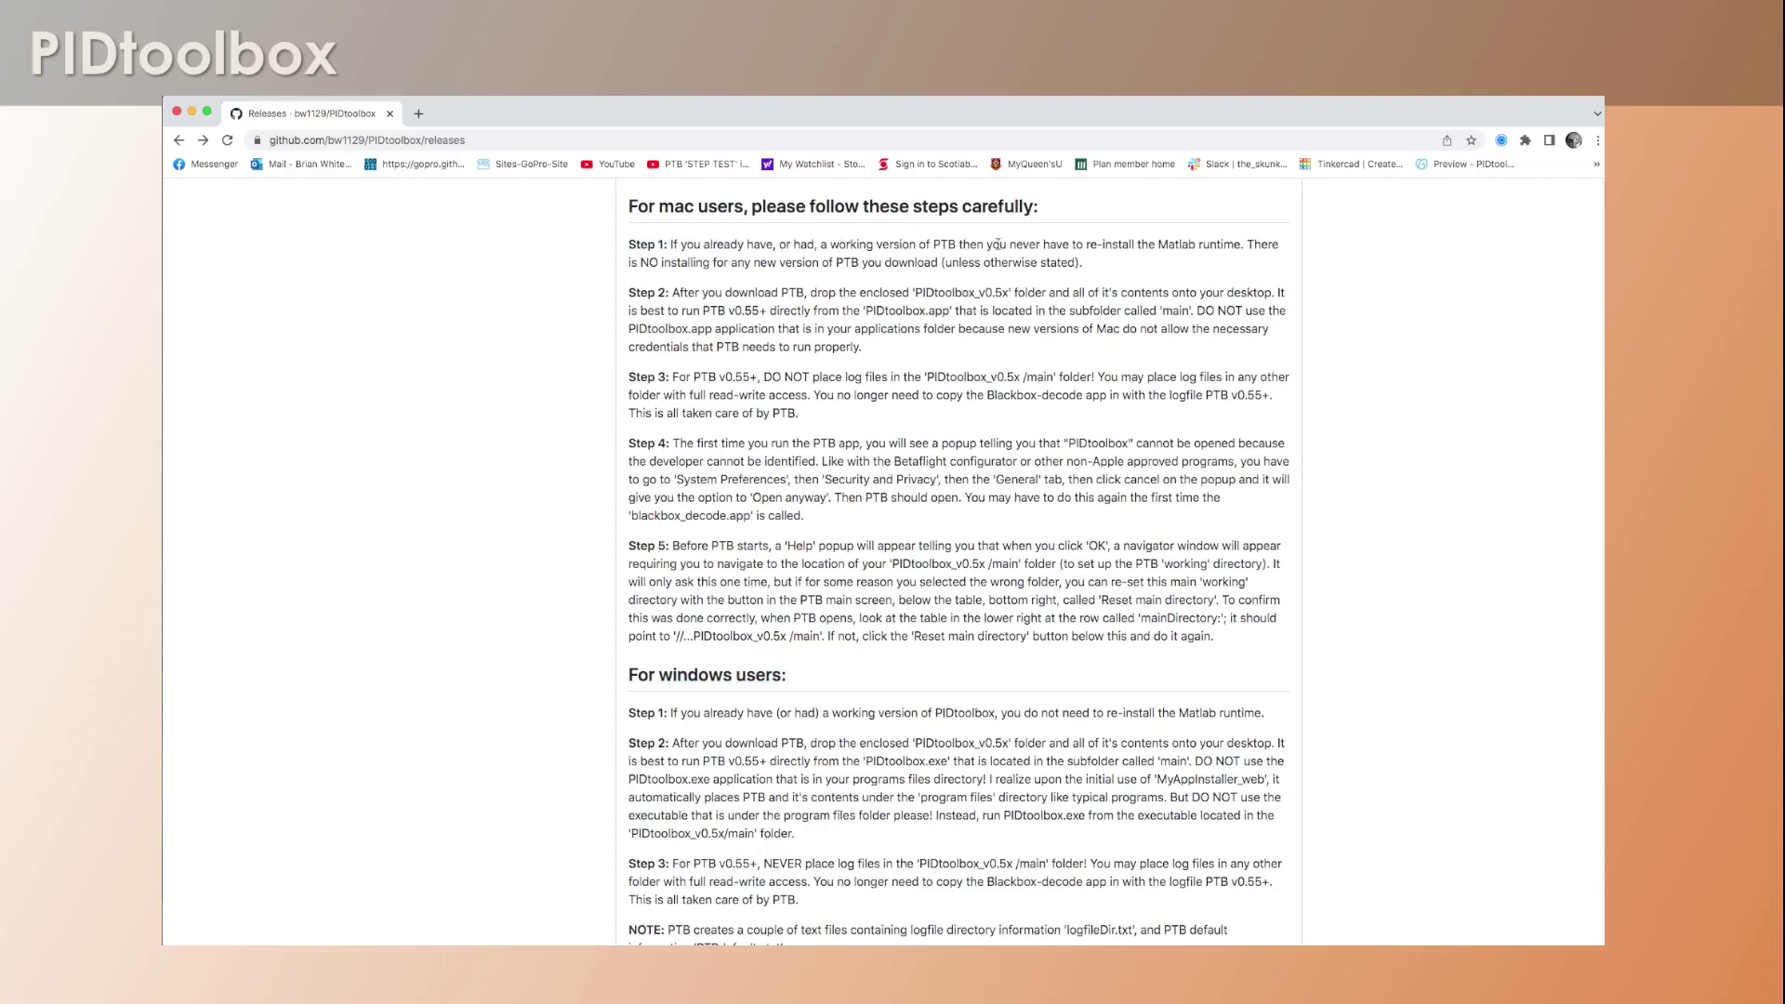
drag(1034, 246, 1242, 245)
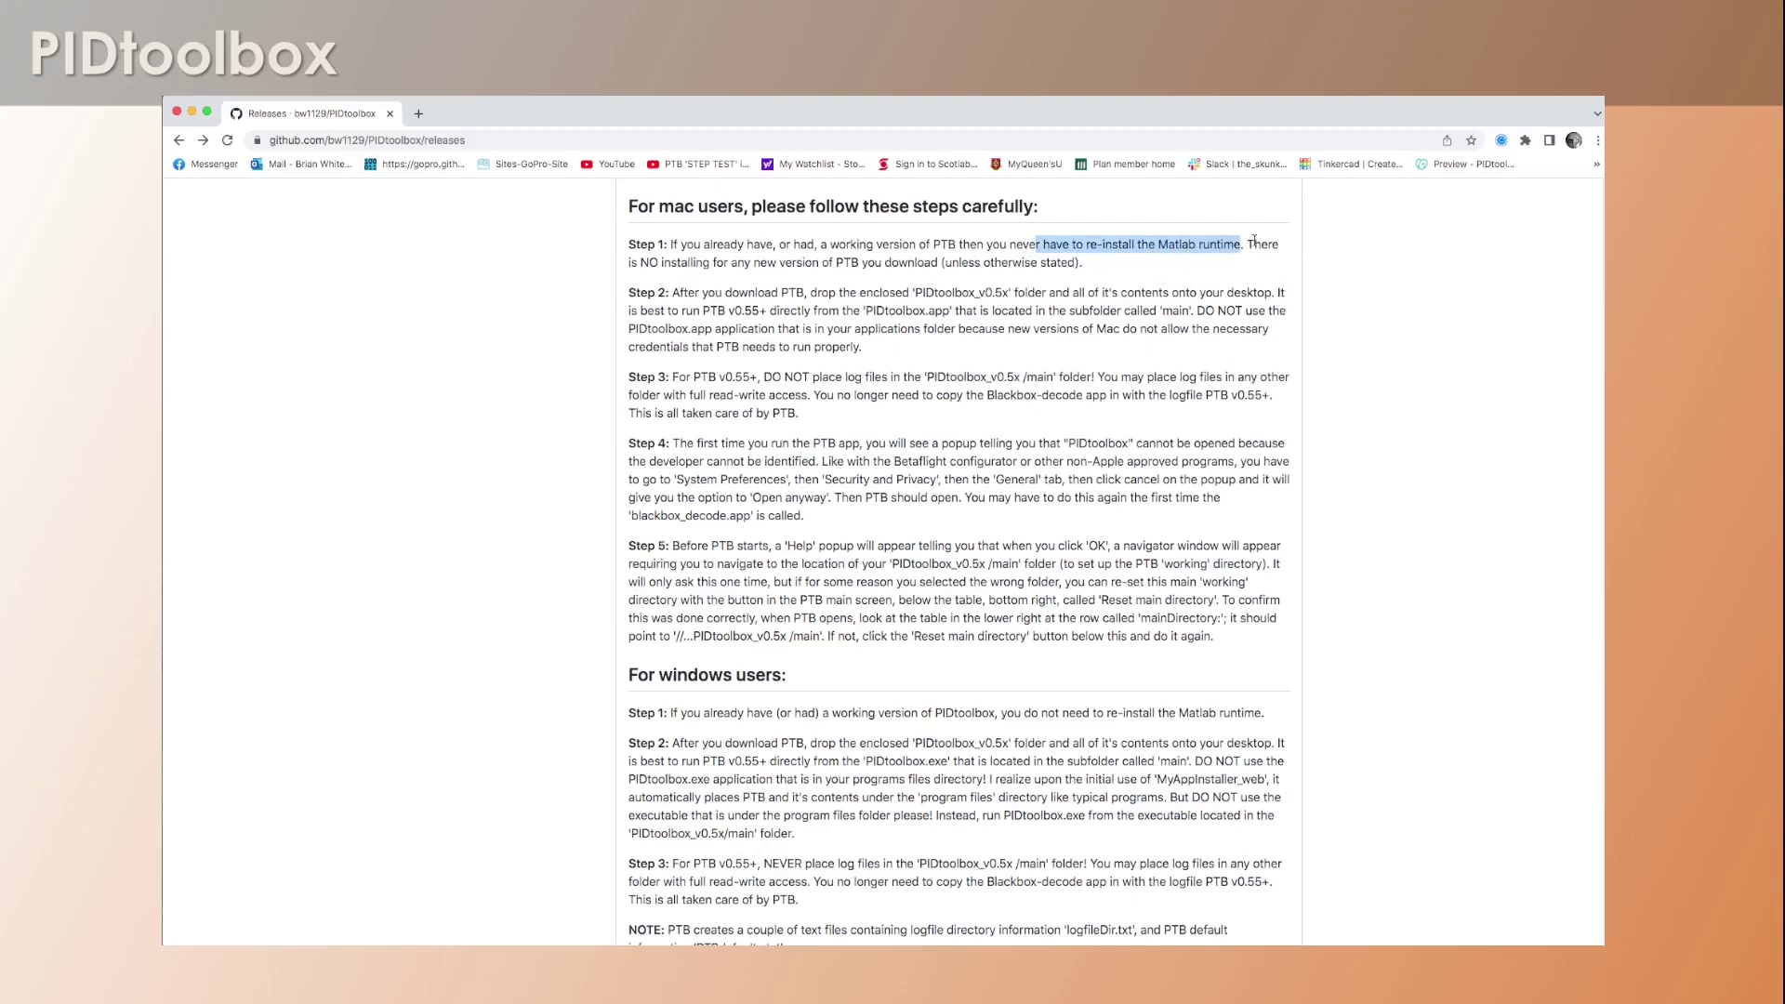
drag(1246, 244, 1106, 268)
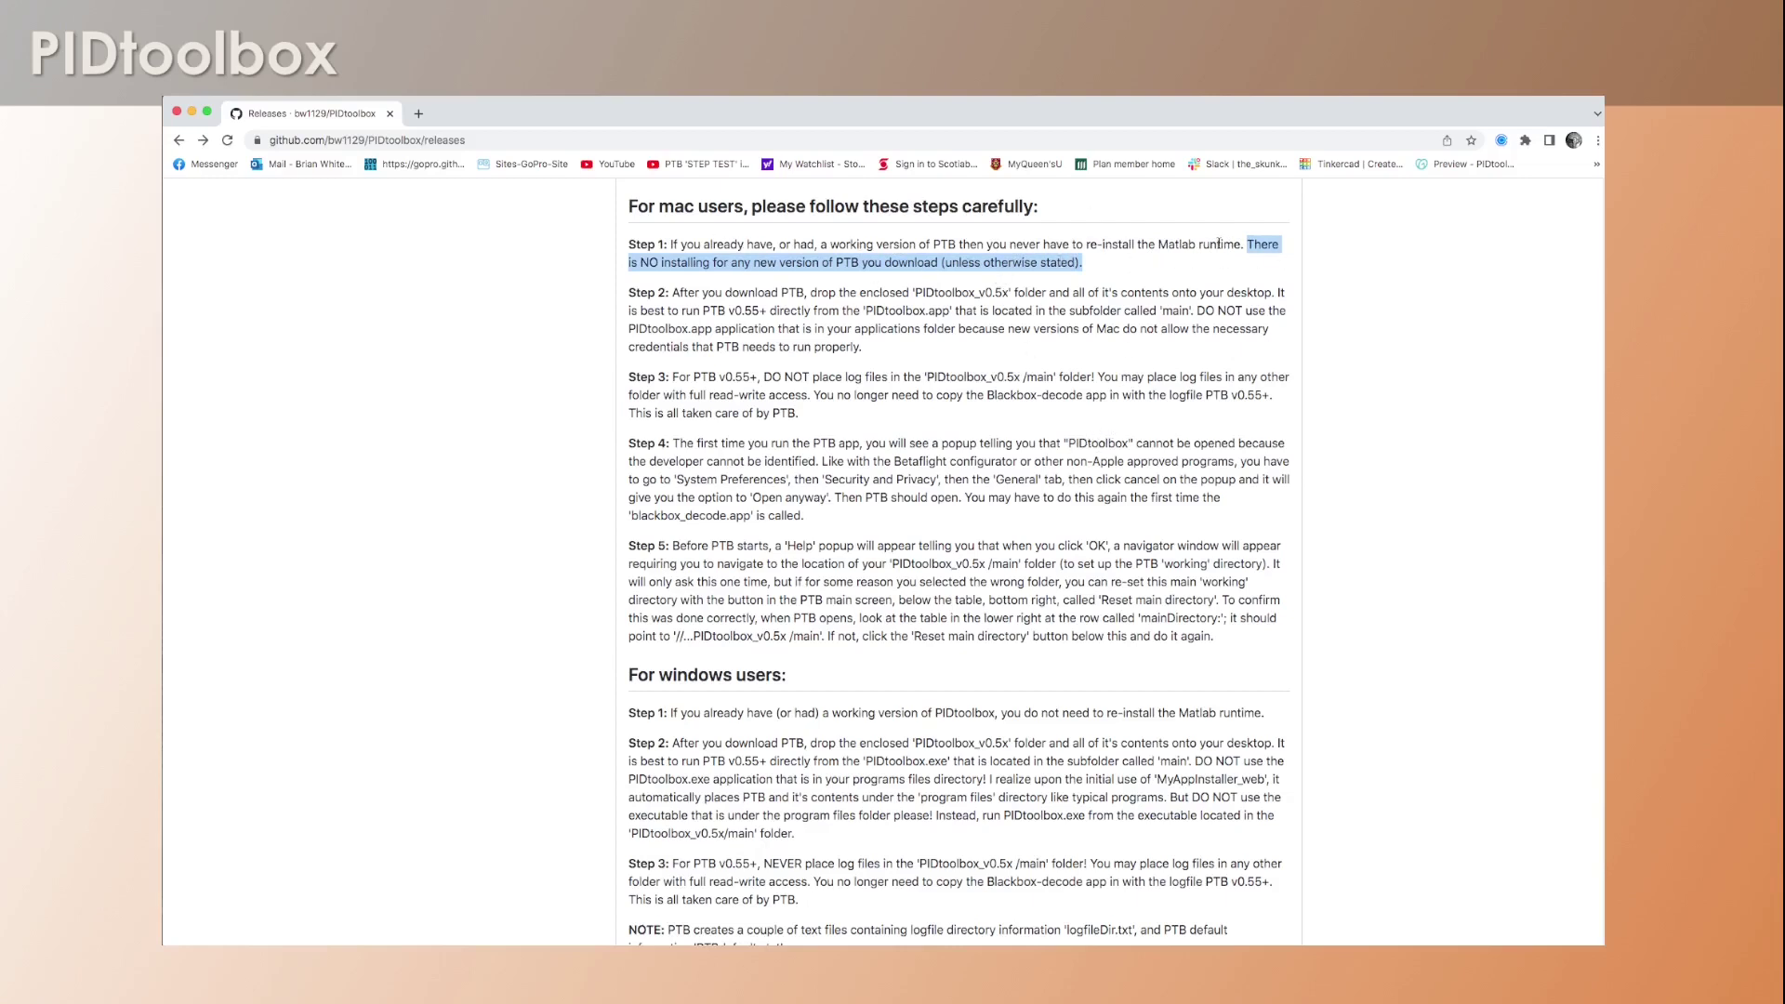
drag(1149, 244, 1245, 244)
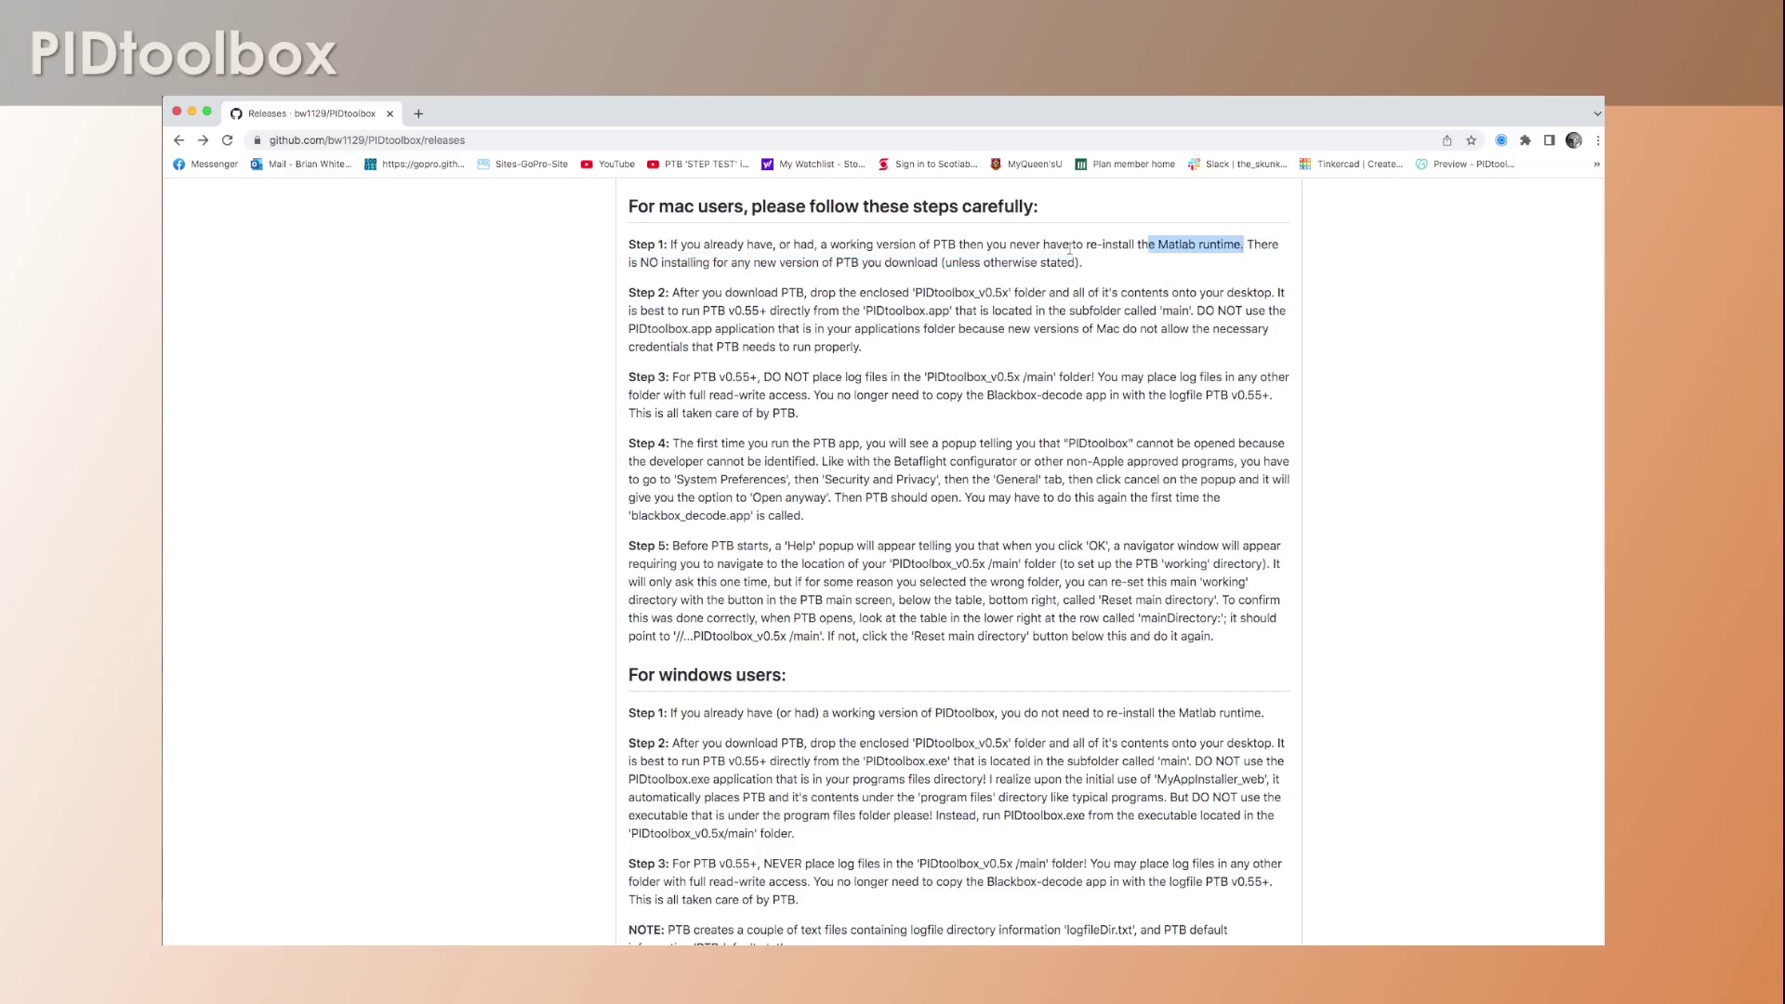
click(801, 247)
drag(842, 245, 950, 248)
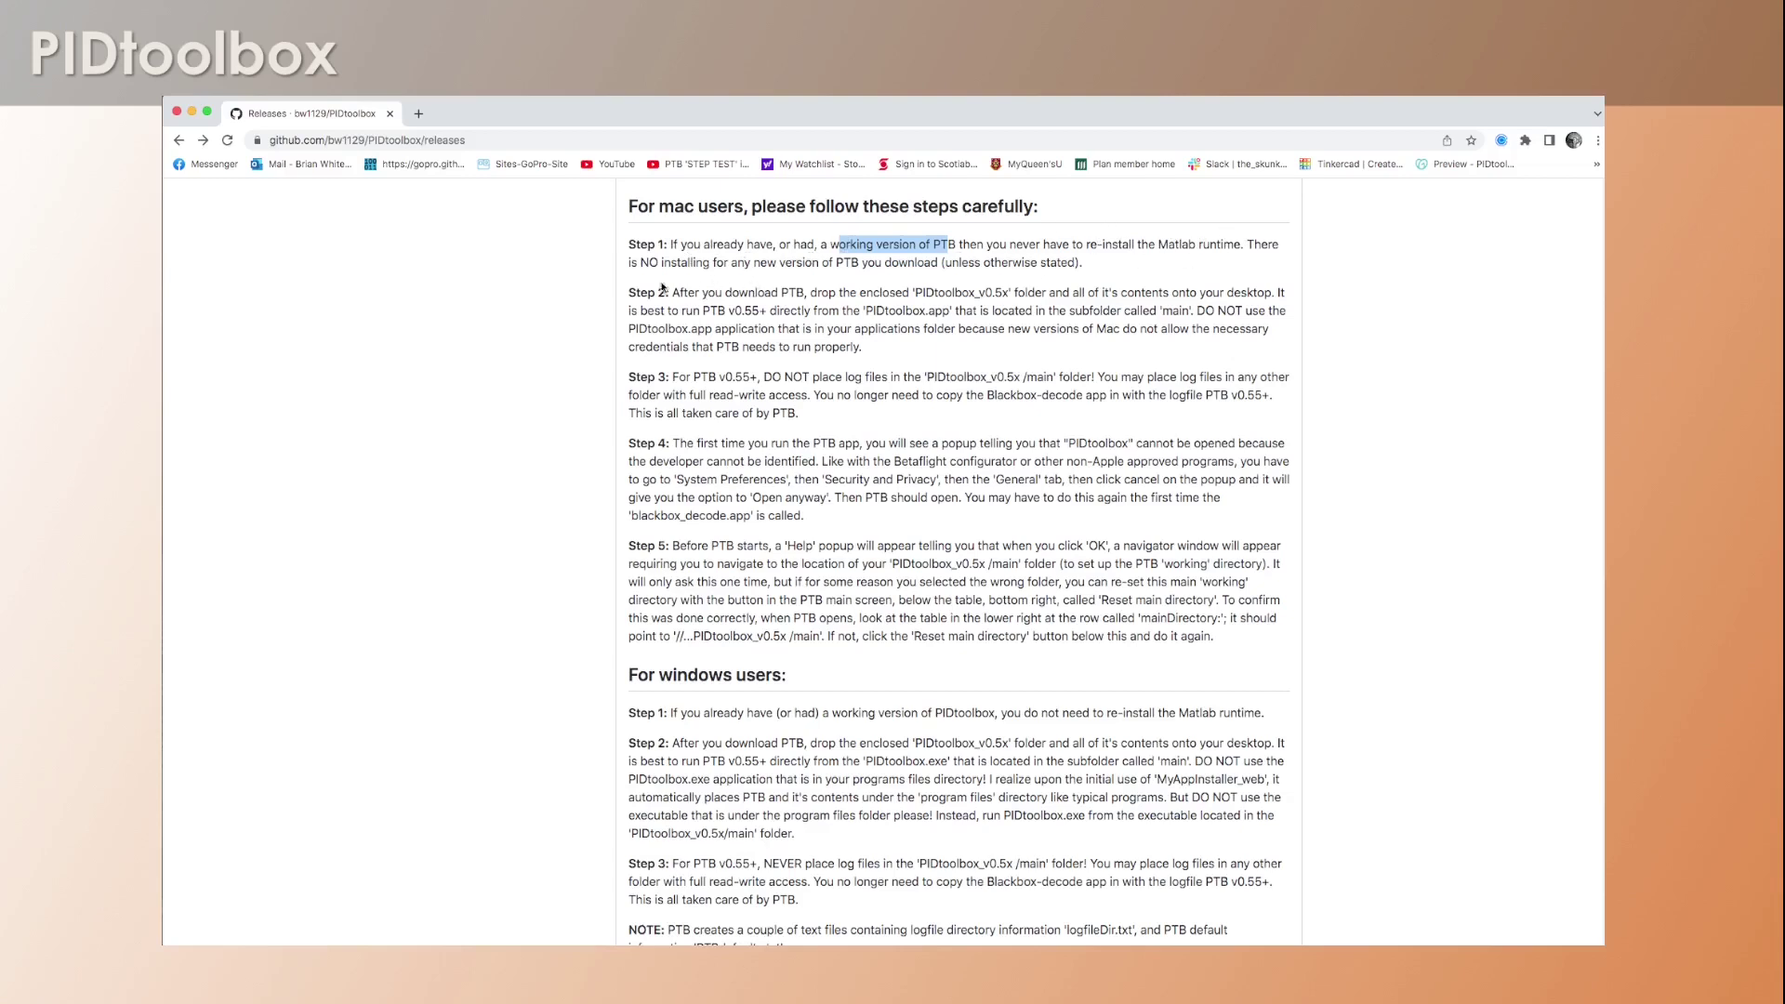
drag(705, 292, 1044, 294)
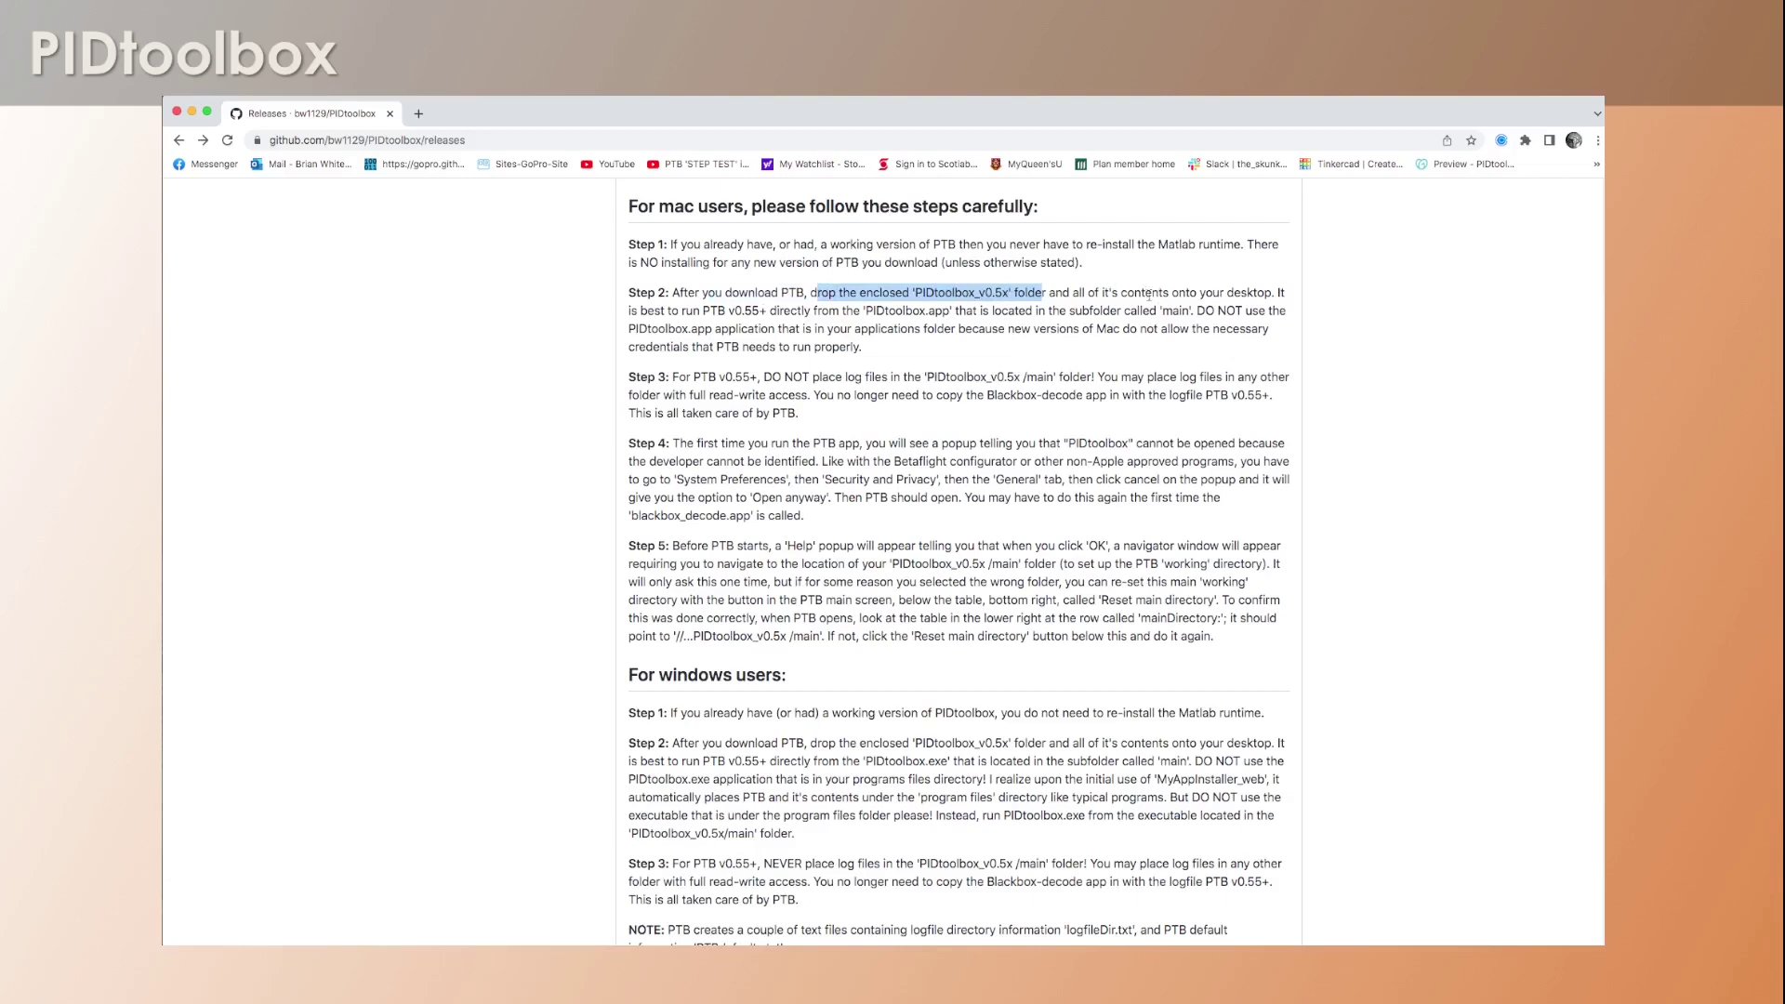
drag(1141, 294, 1269, 293)
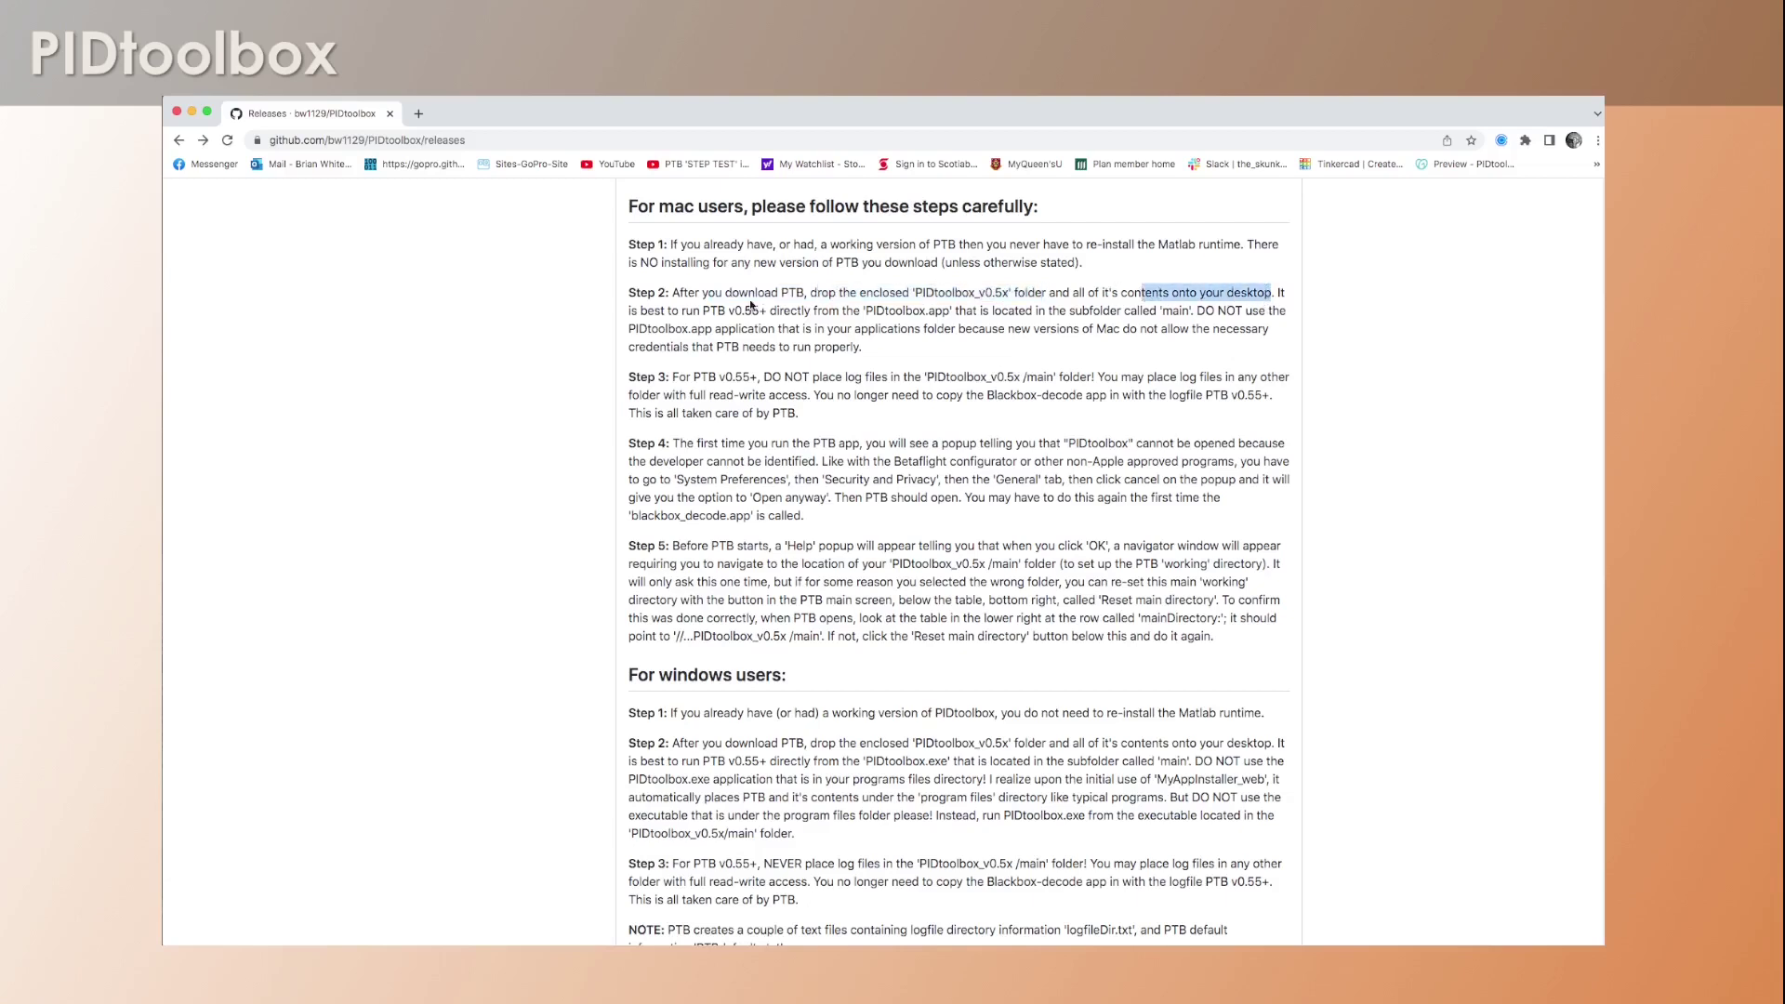
drag(631, 294, 1274, 293)
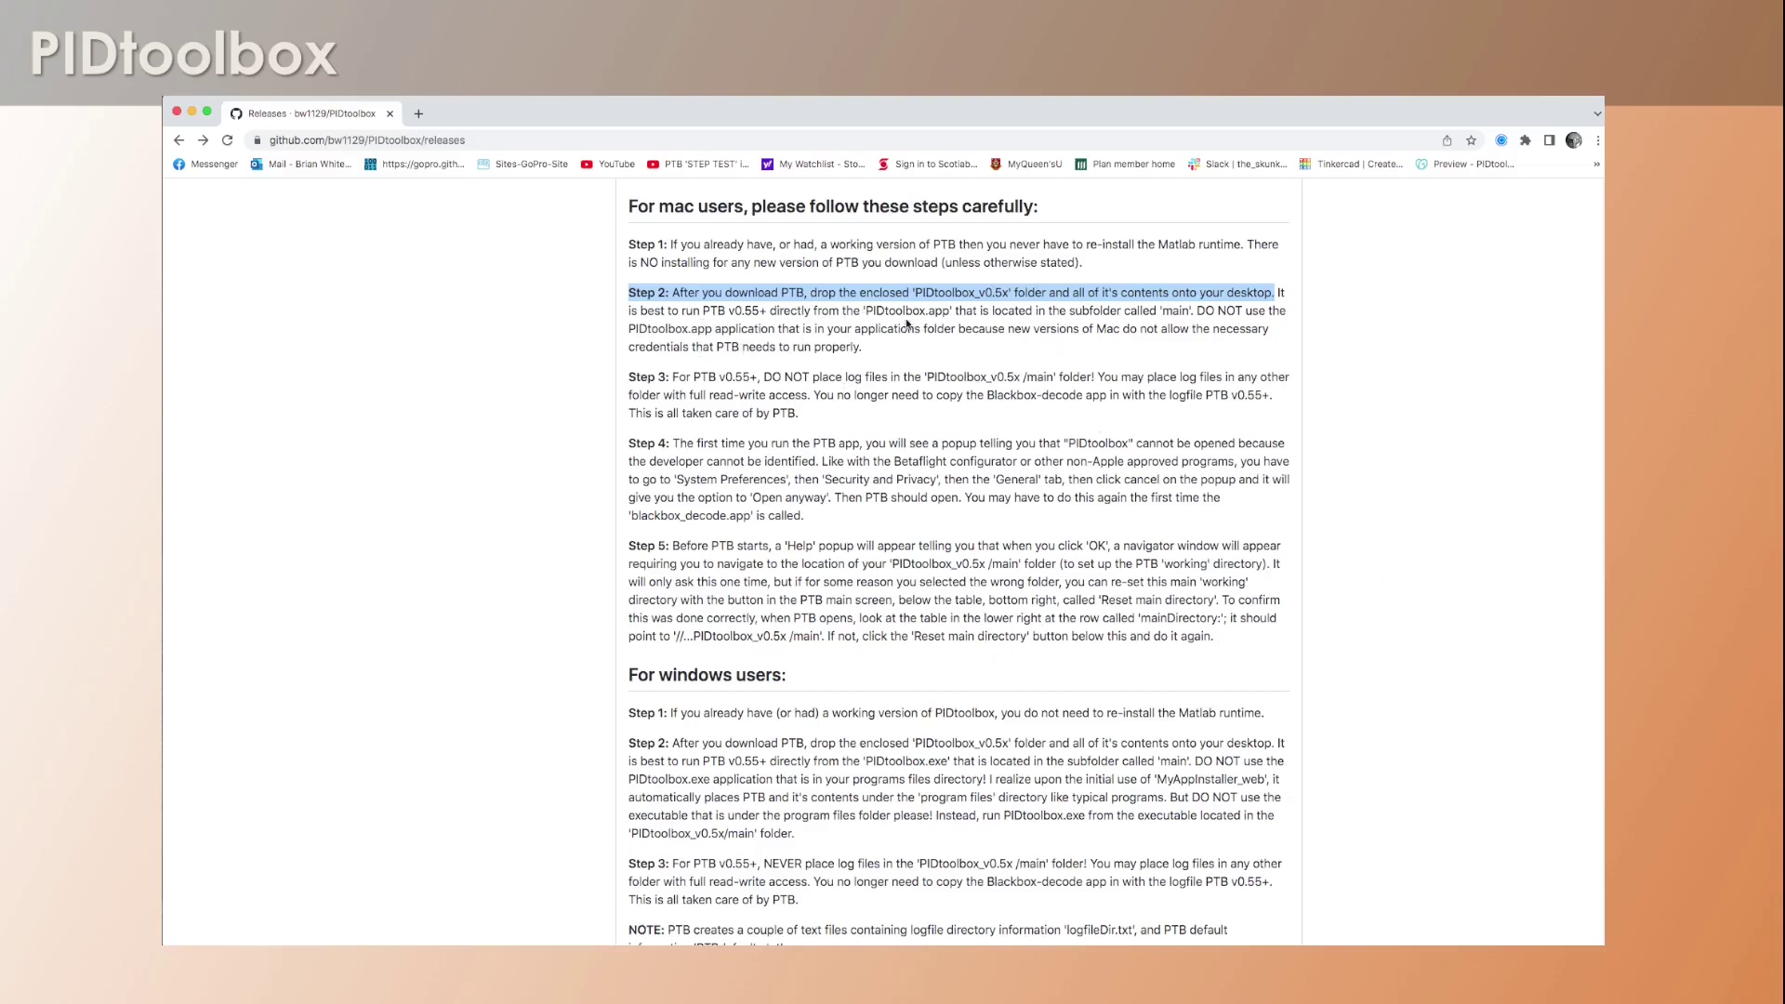
drag(631, 378, 1099, 377)
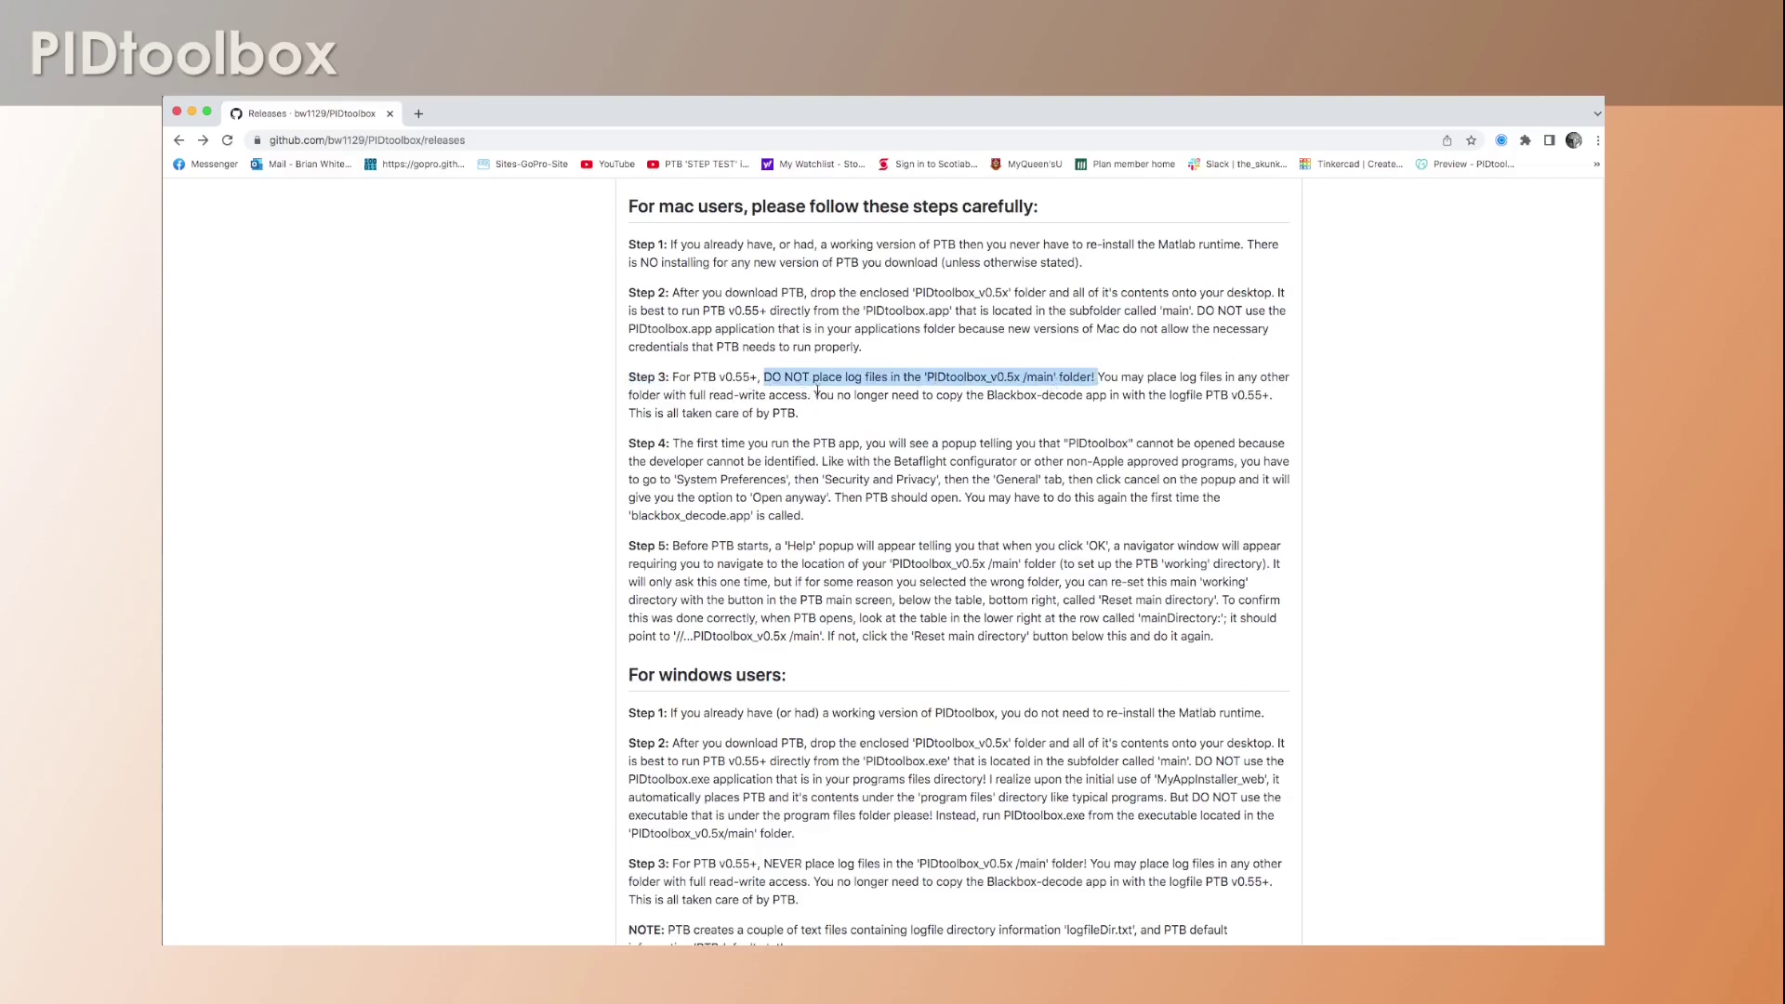
drag(718, 377, 757, 378)
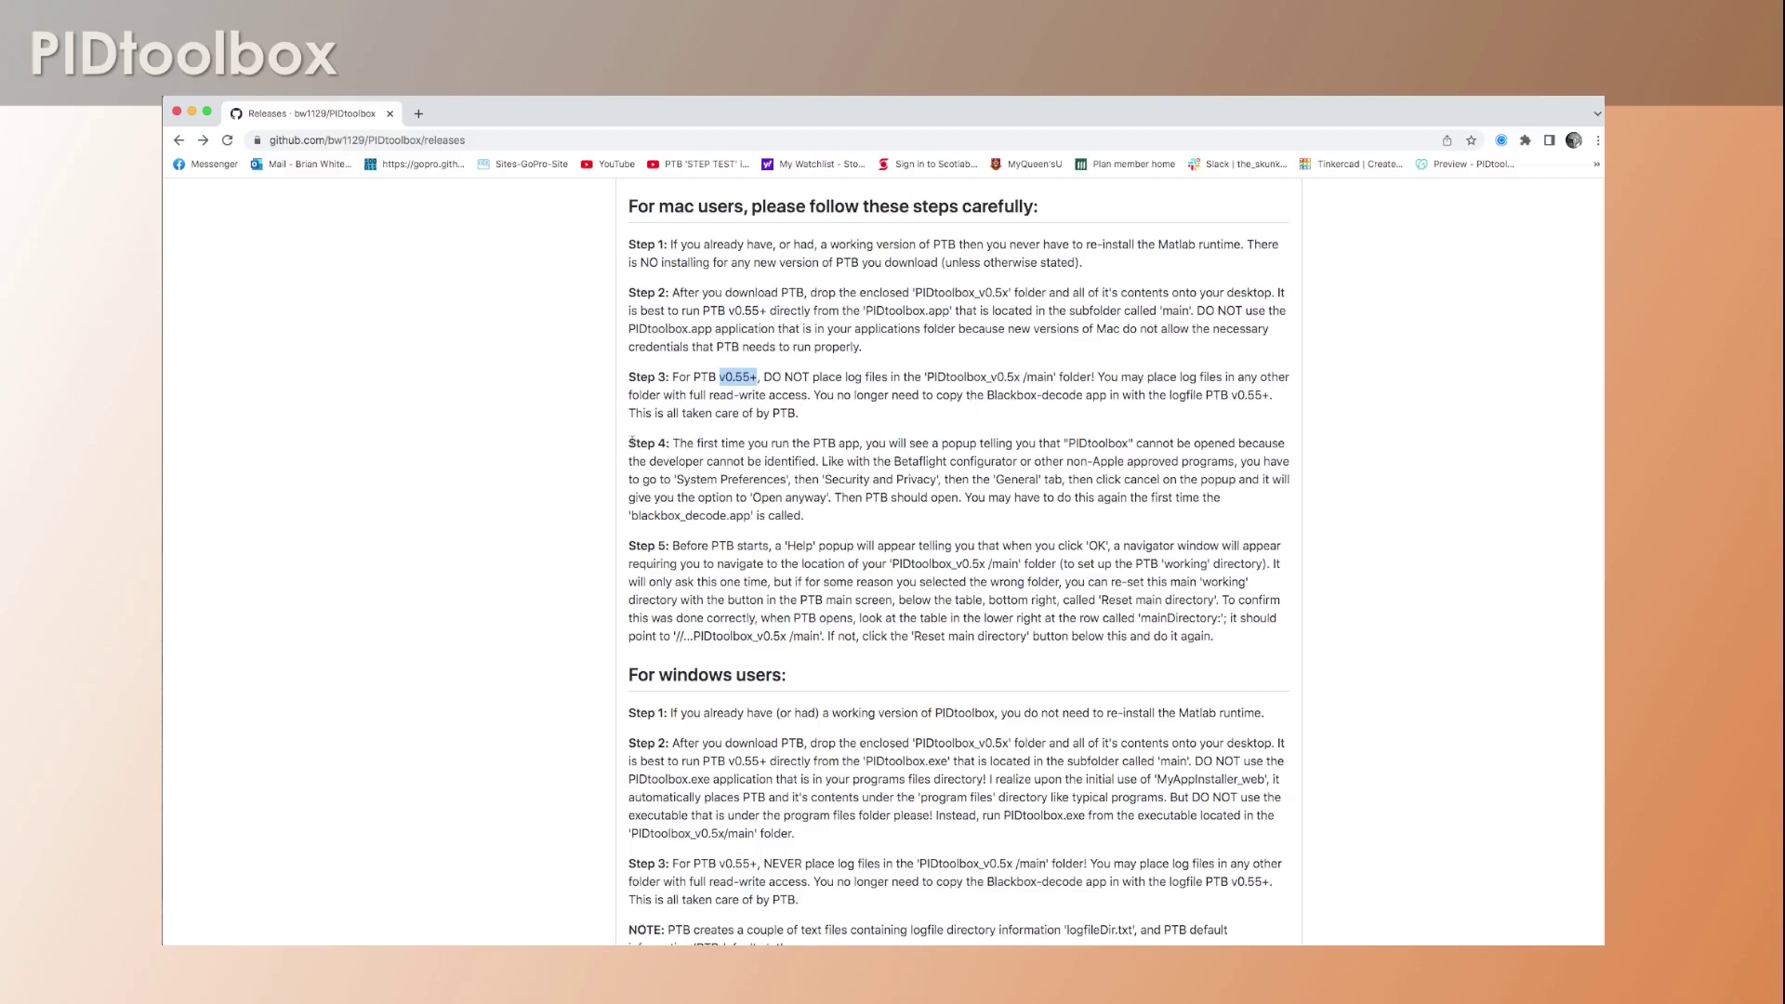
drag(673, 444, 904, 444)
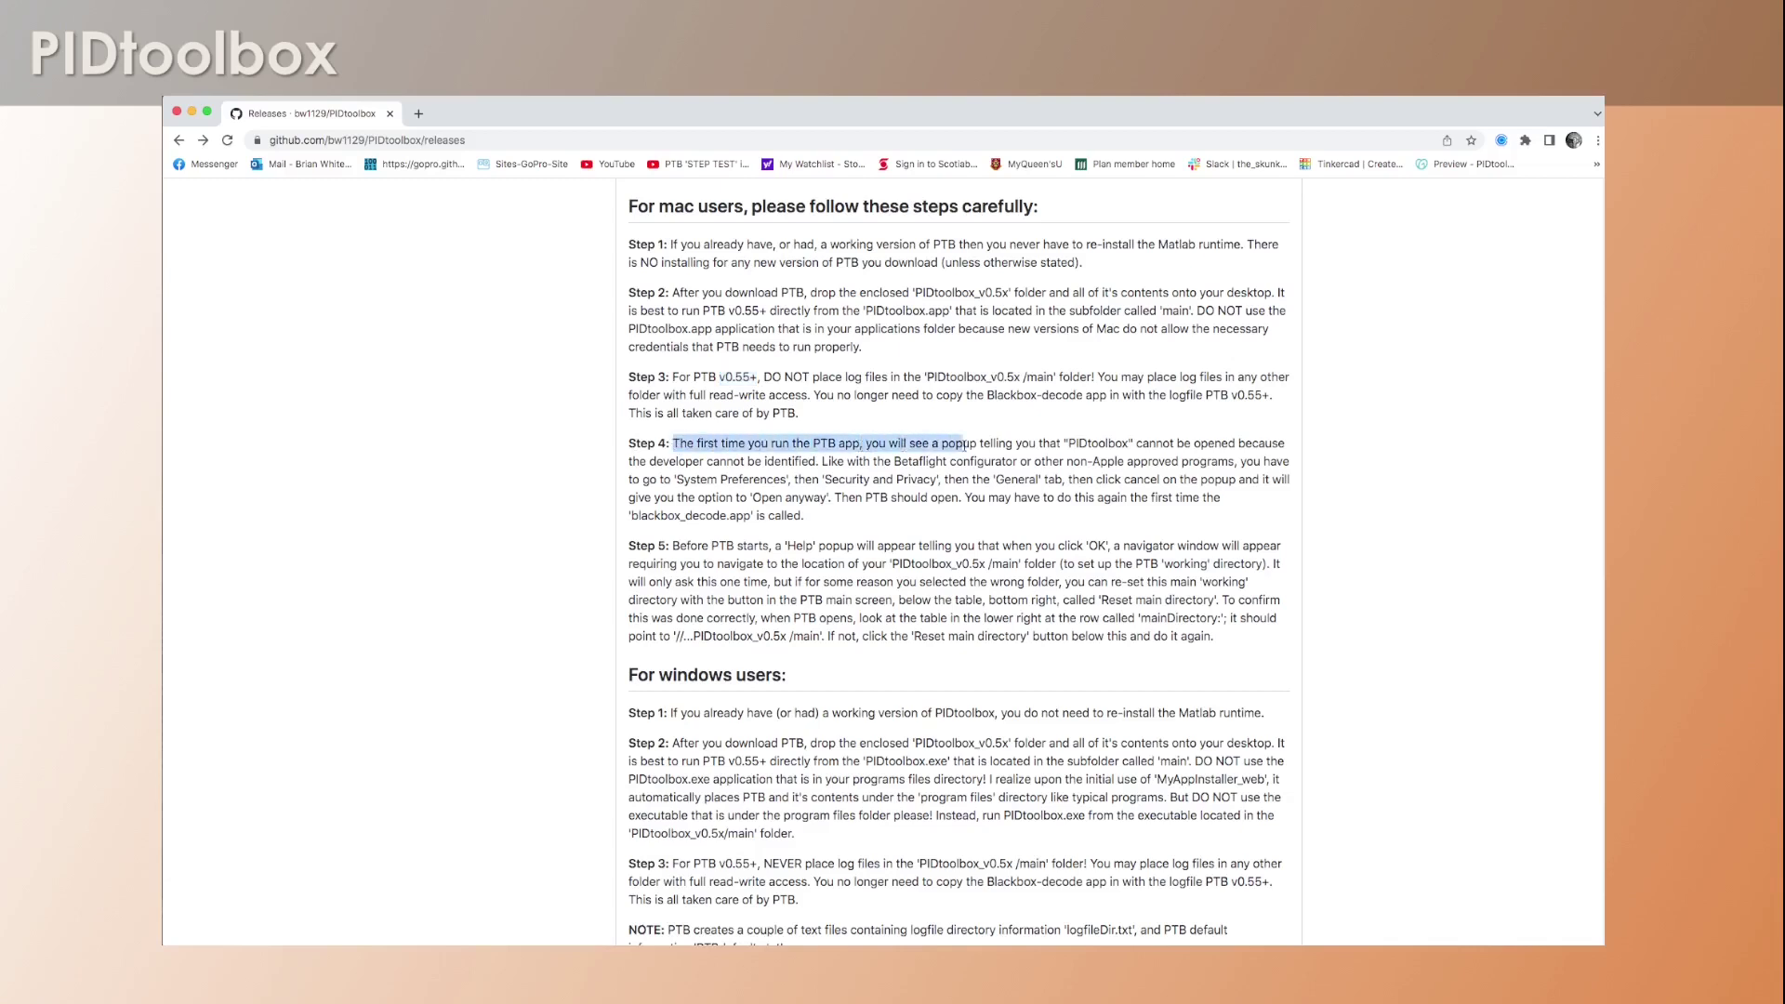
drag(967, 445, 1284, 447)
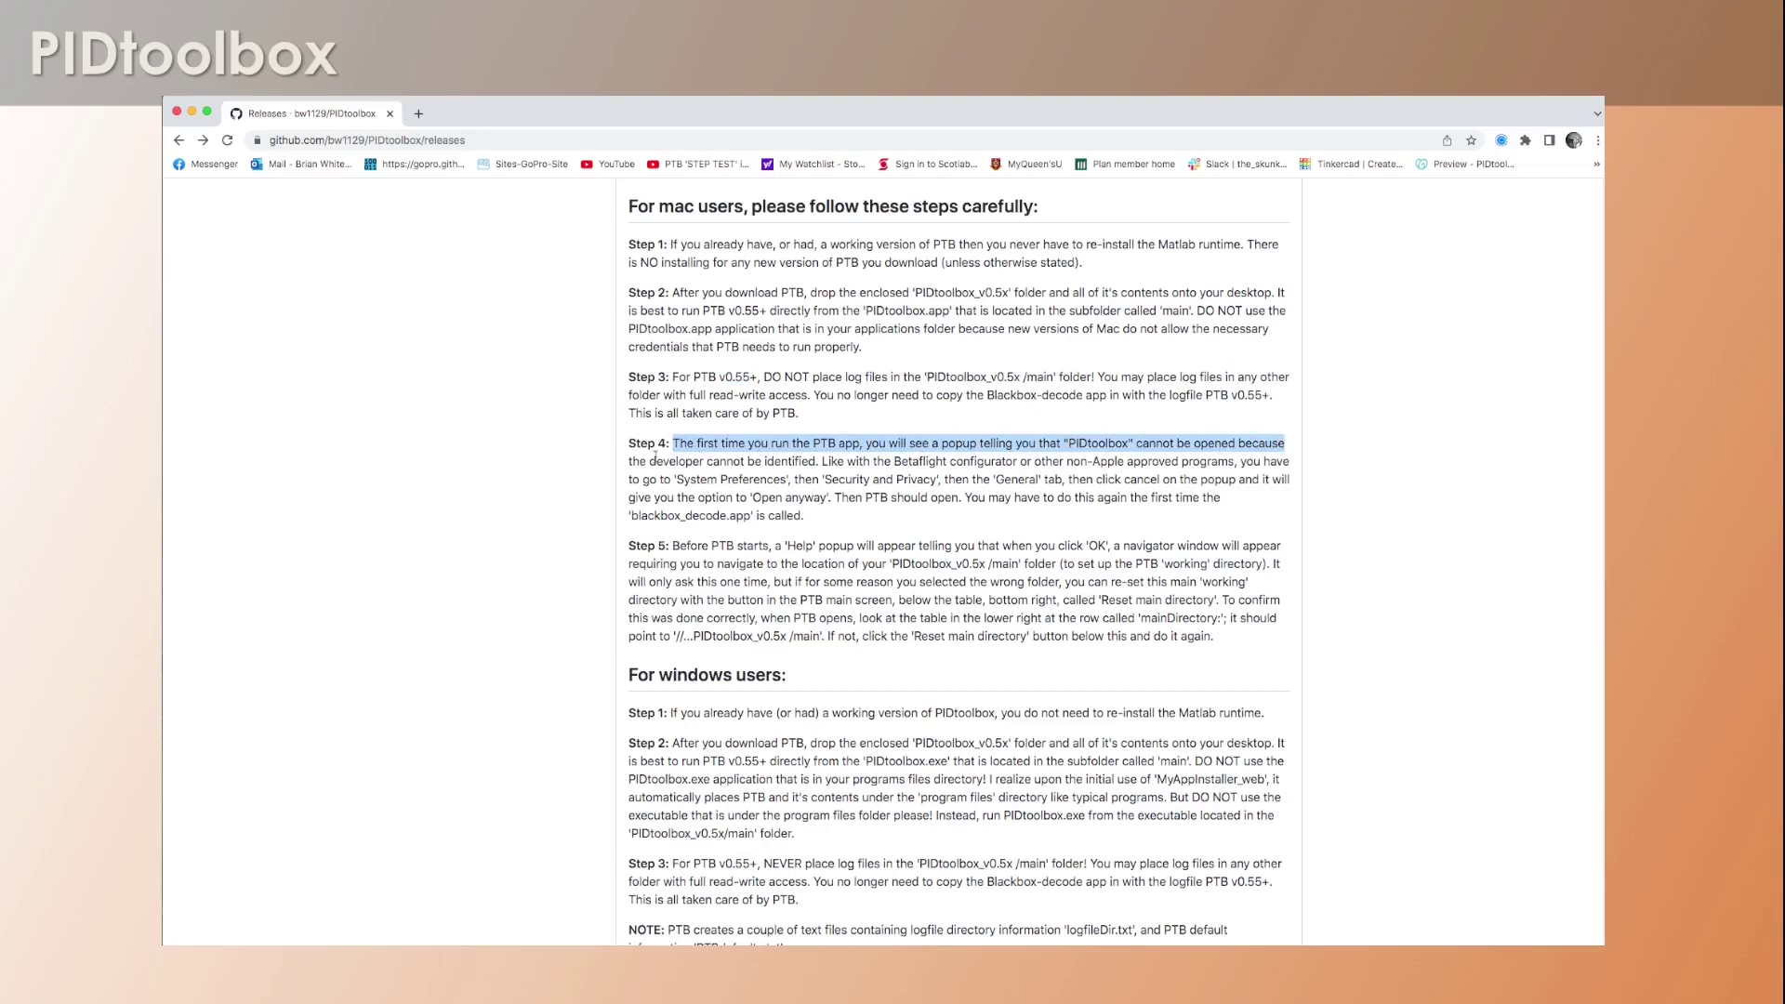
drag(654, 458, 818, 463)
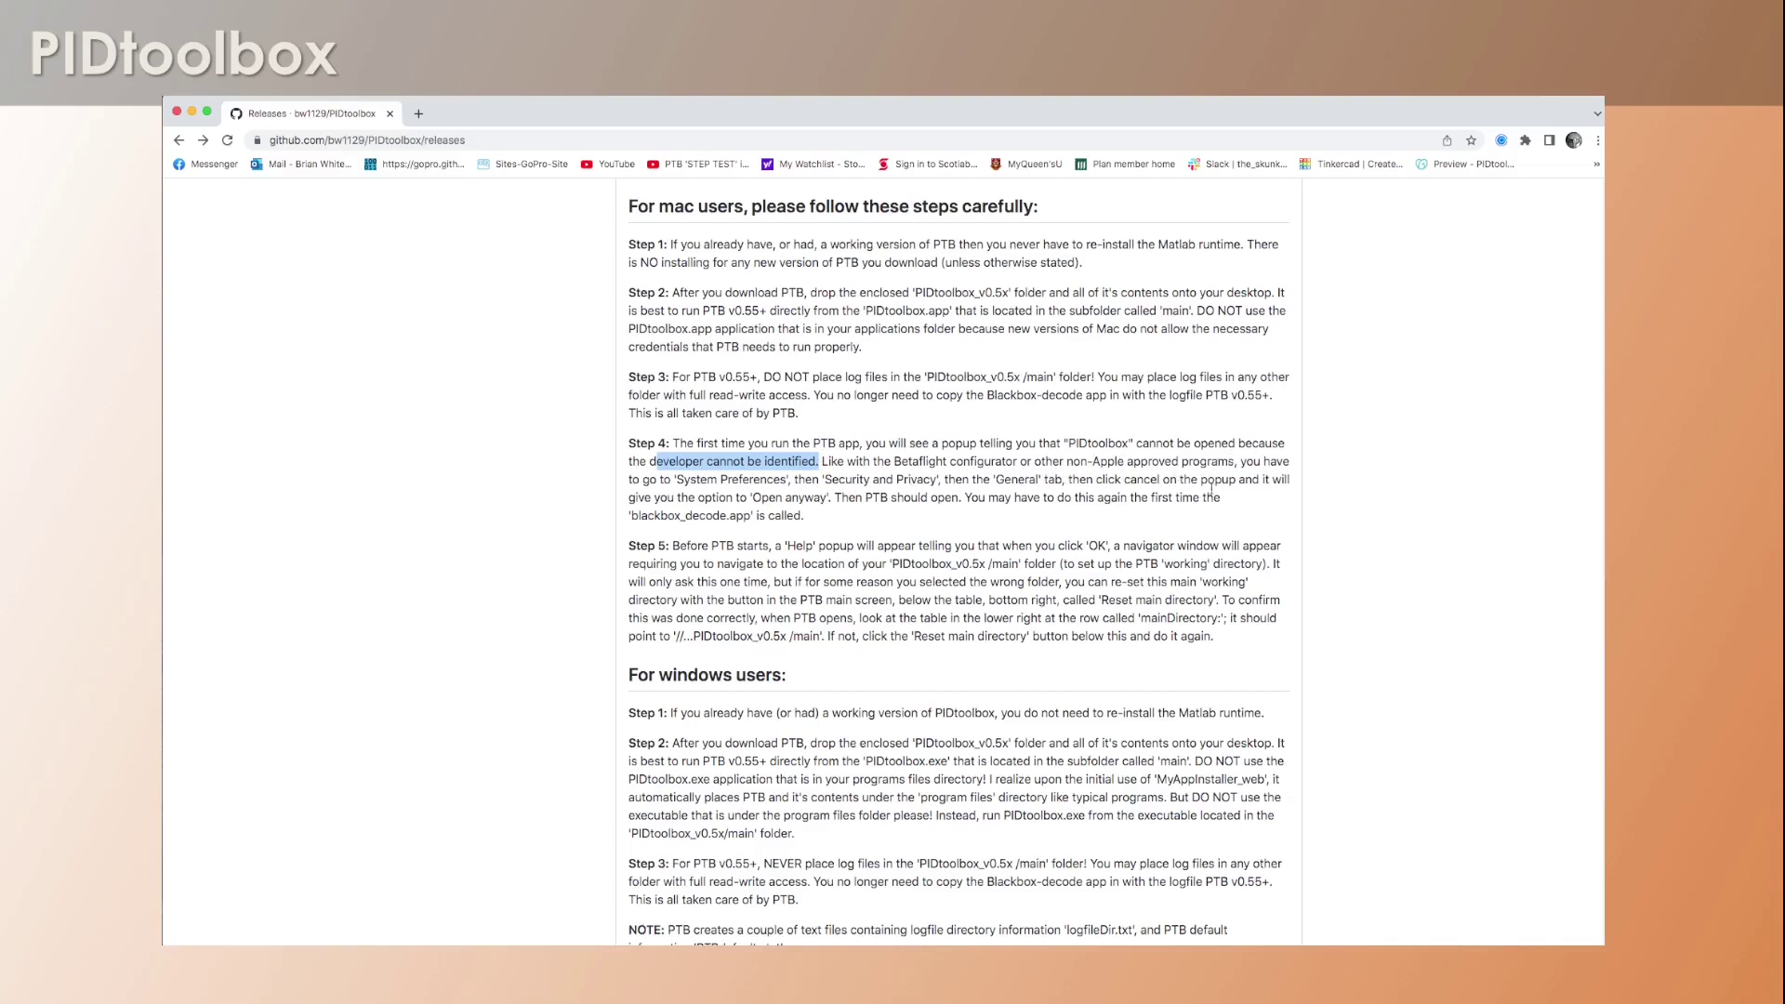
drag(670, 480, 1007, 478)
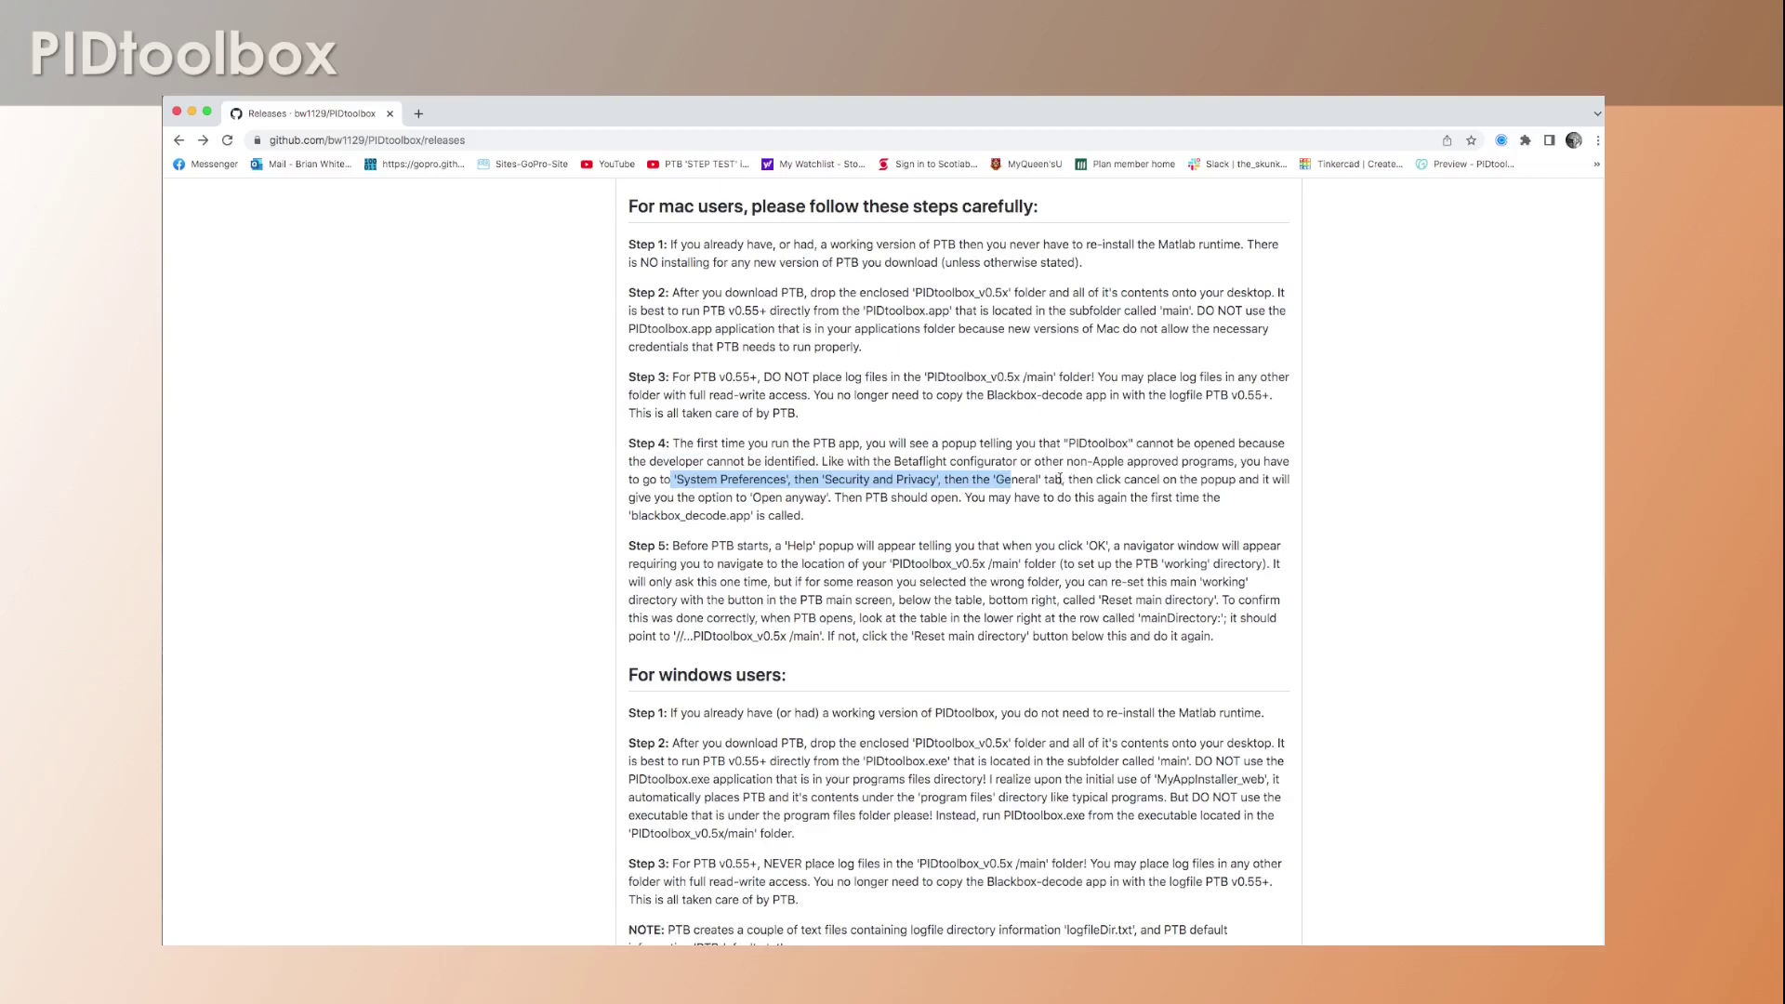
click(775, 479)
drag(673, 480, 789, 481)
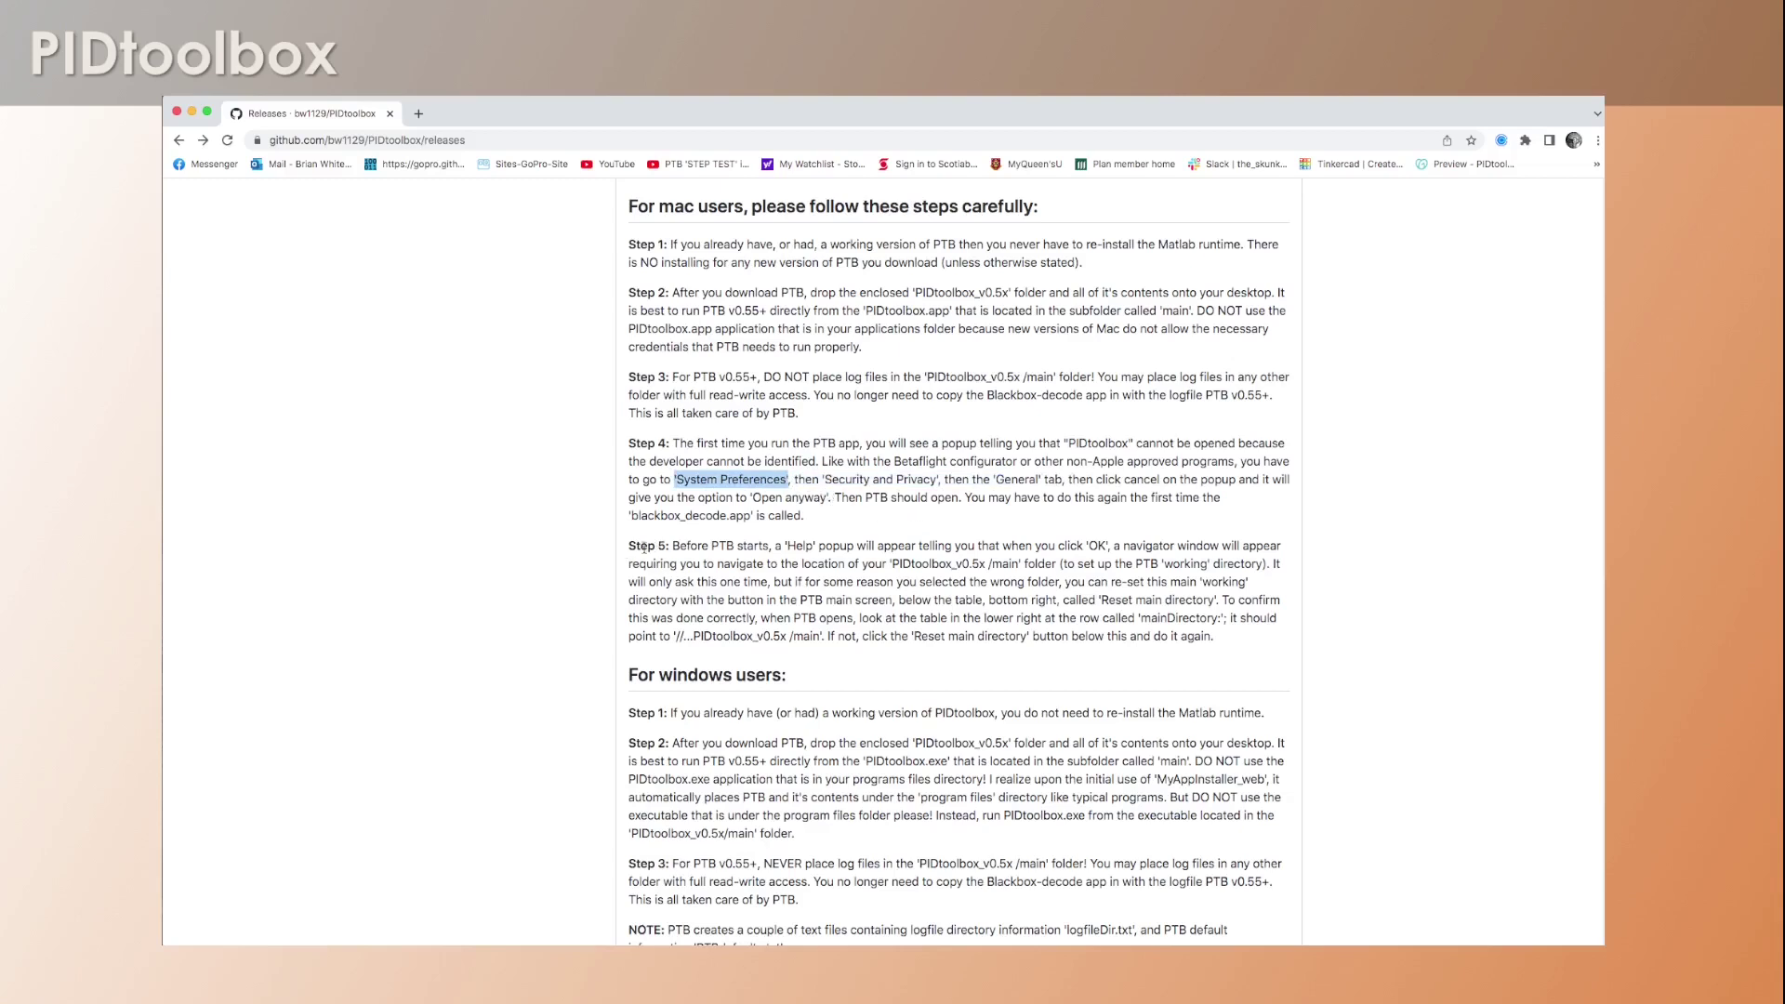
drag(629, 546, 784, 546)
click(699, 549)
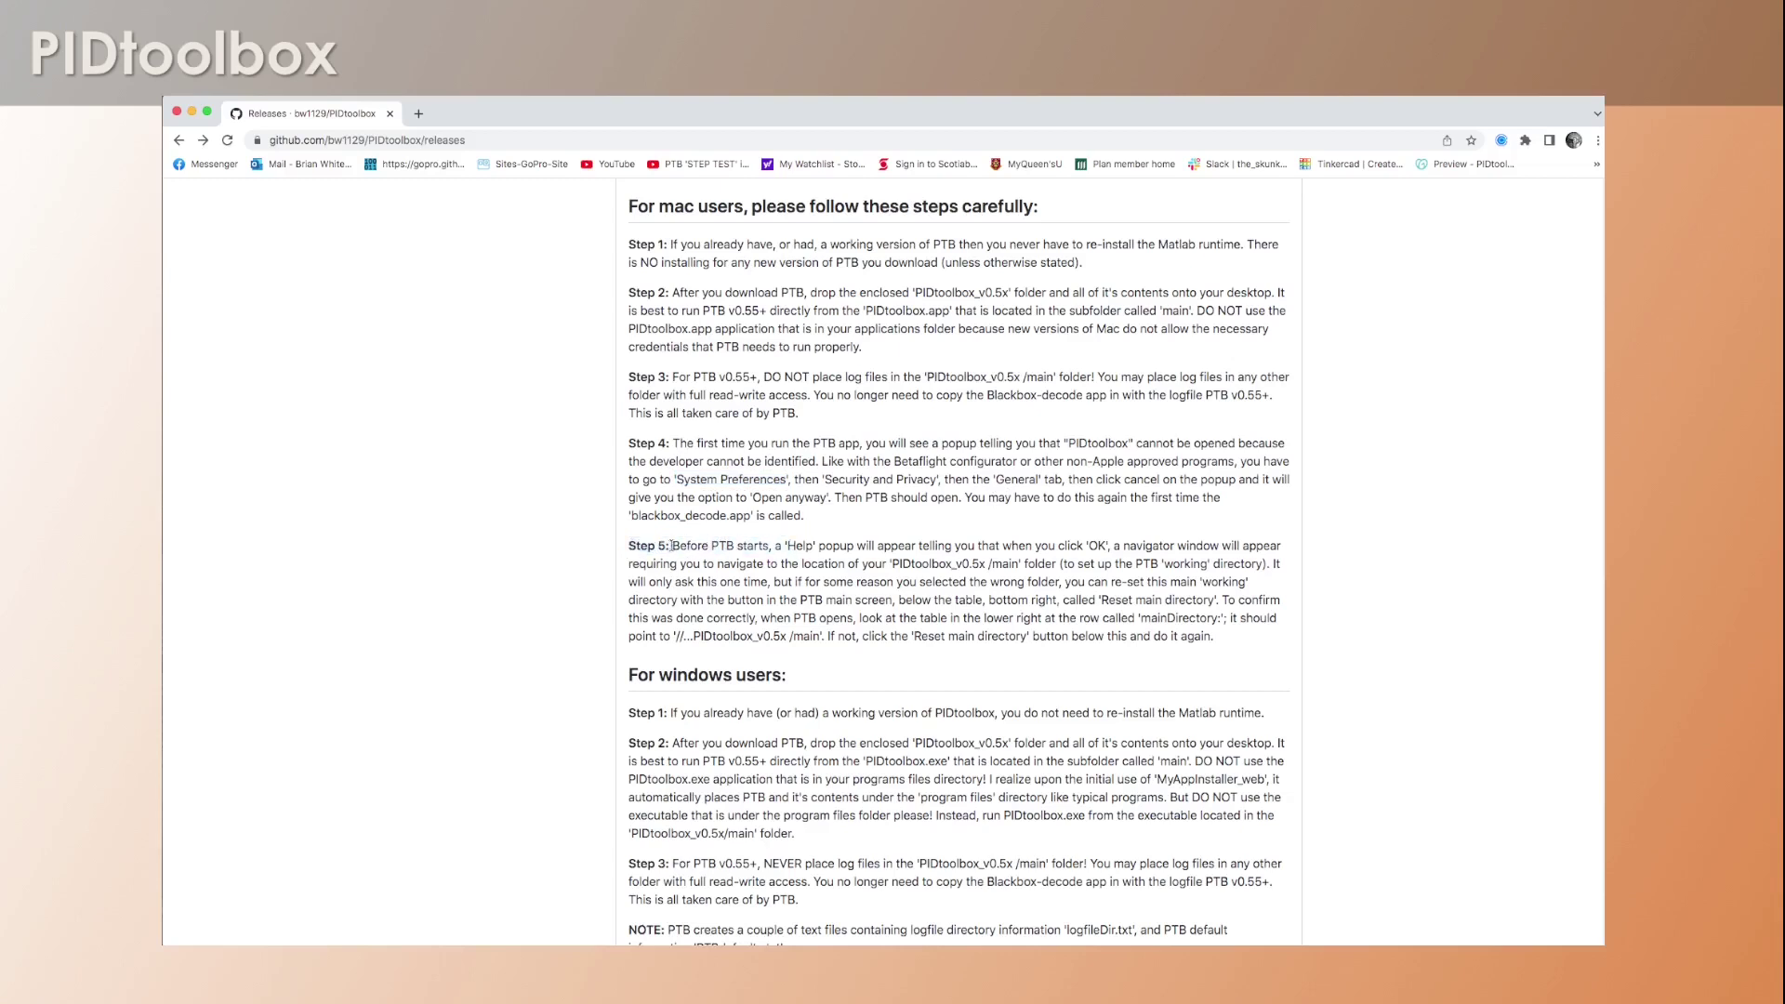
drag(674, 545, 772, 542)
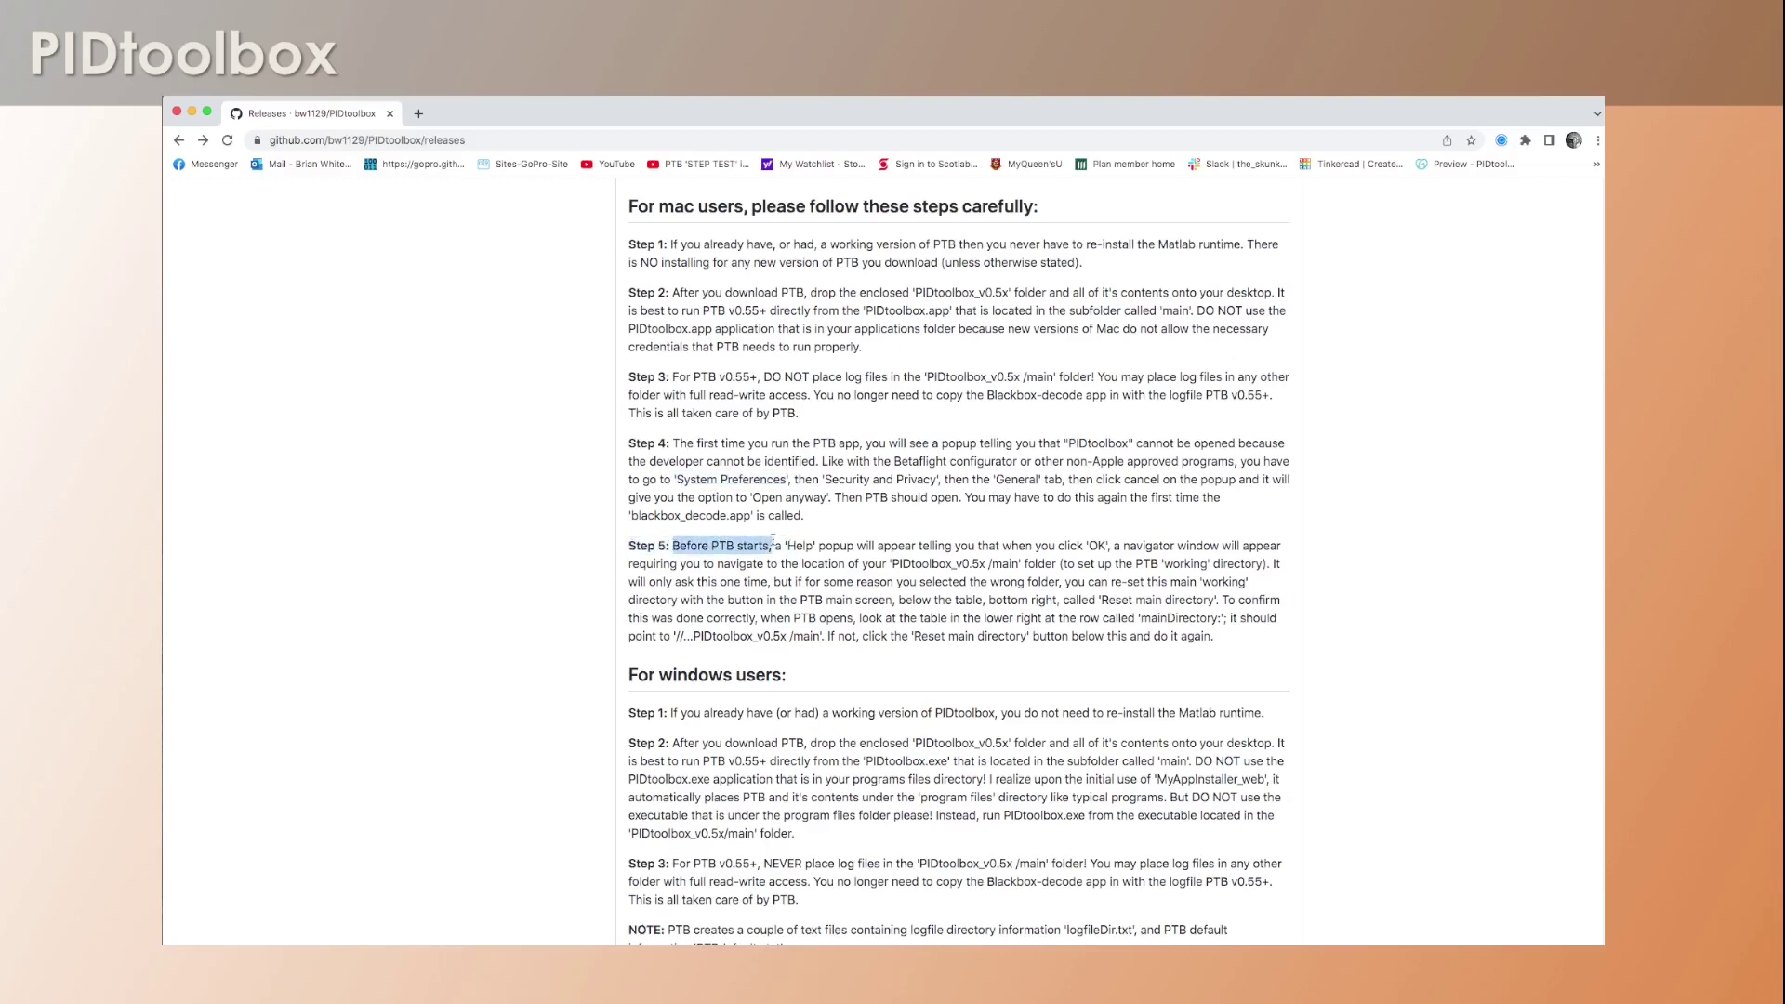
drag(775, 545, 1131, 546)
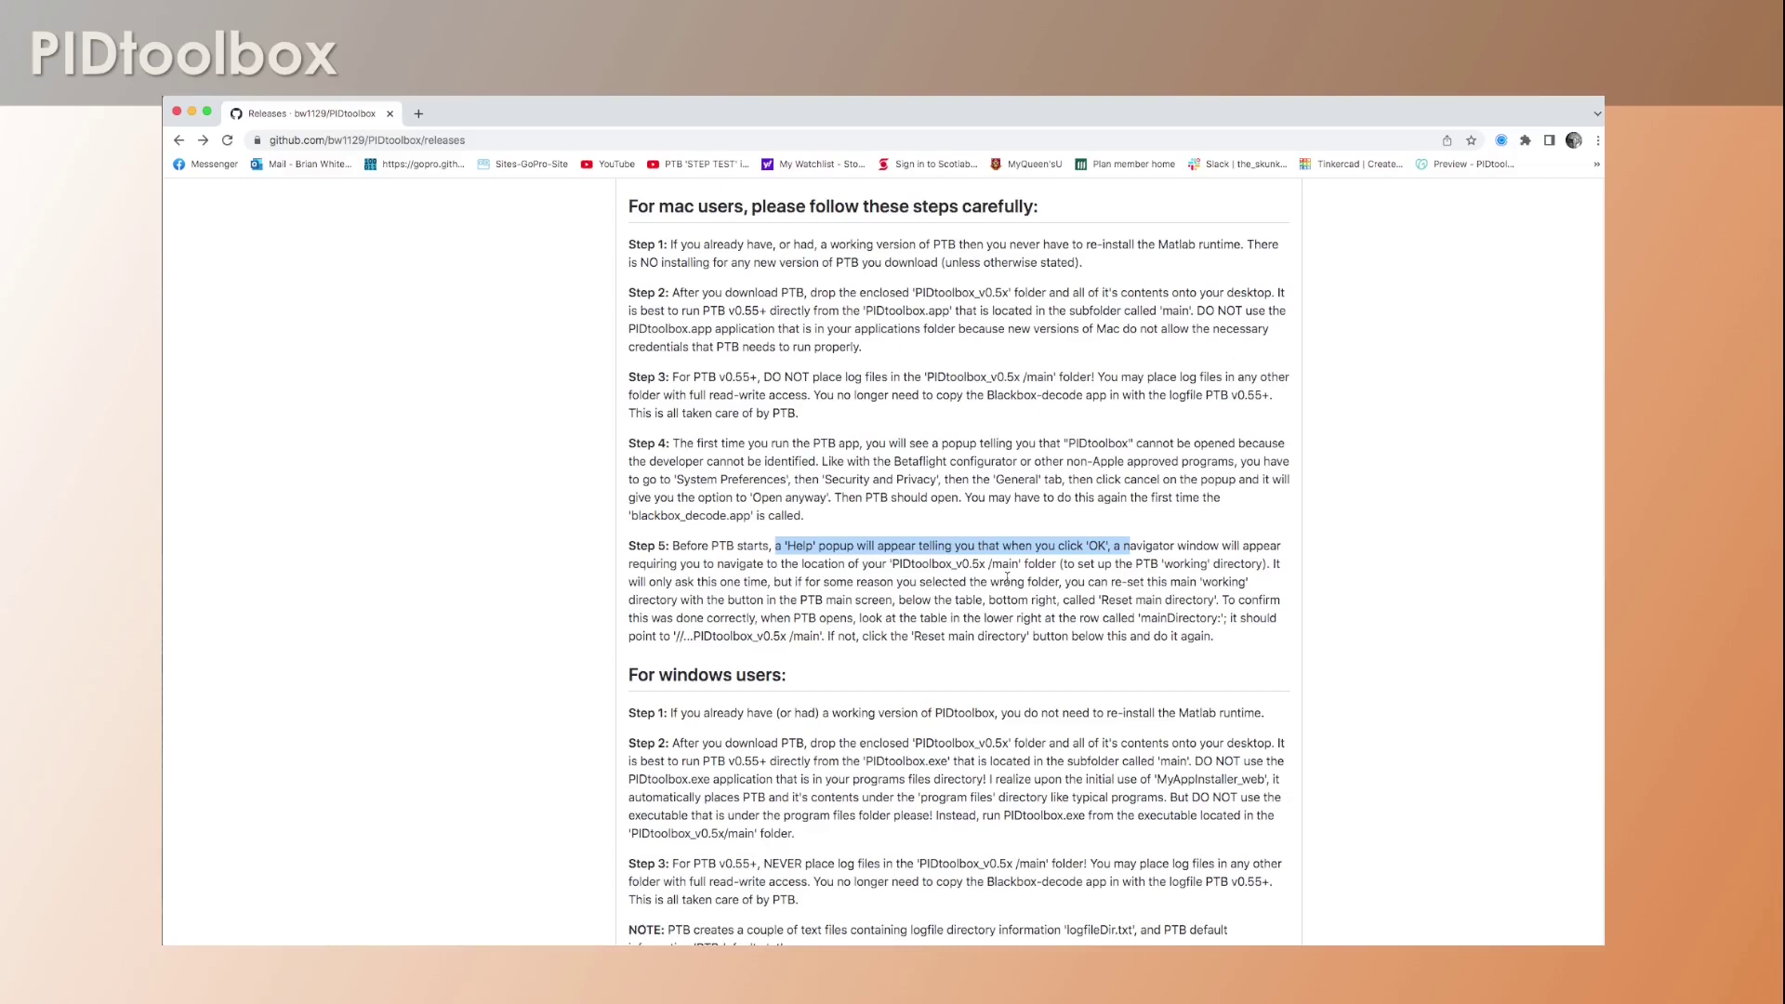
drag(1100, 600, 1218, 599)
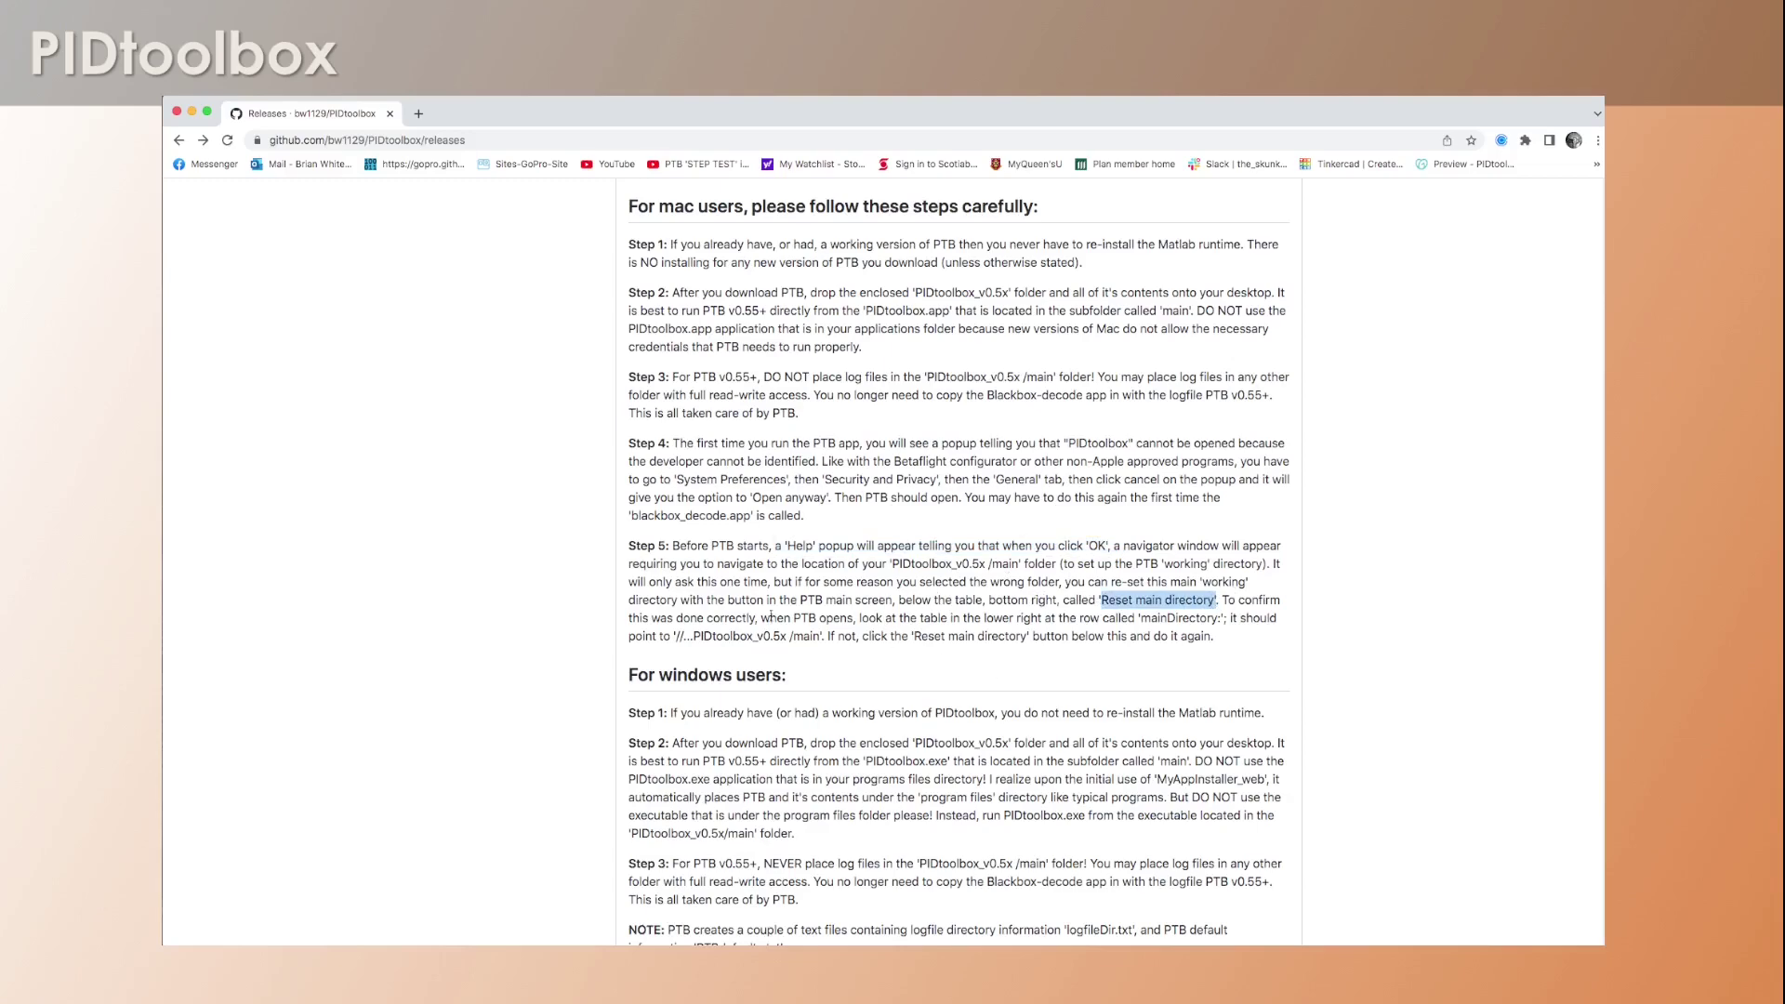
scroll(856, 634, up, 5)
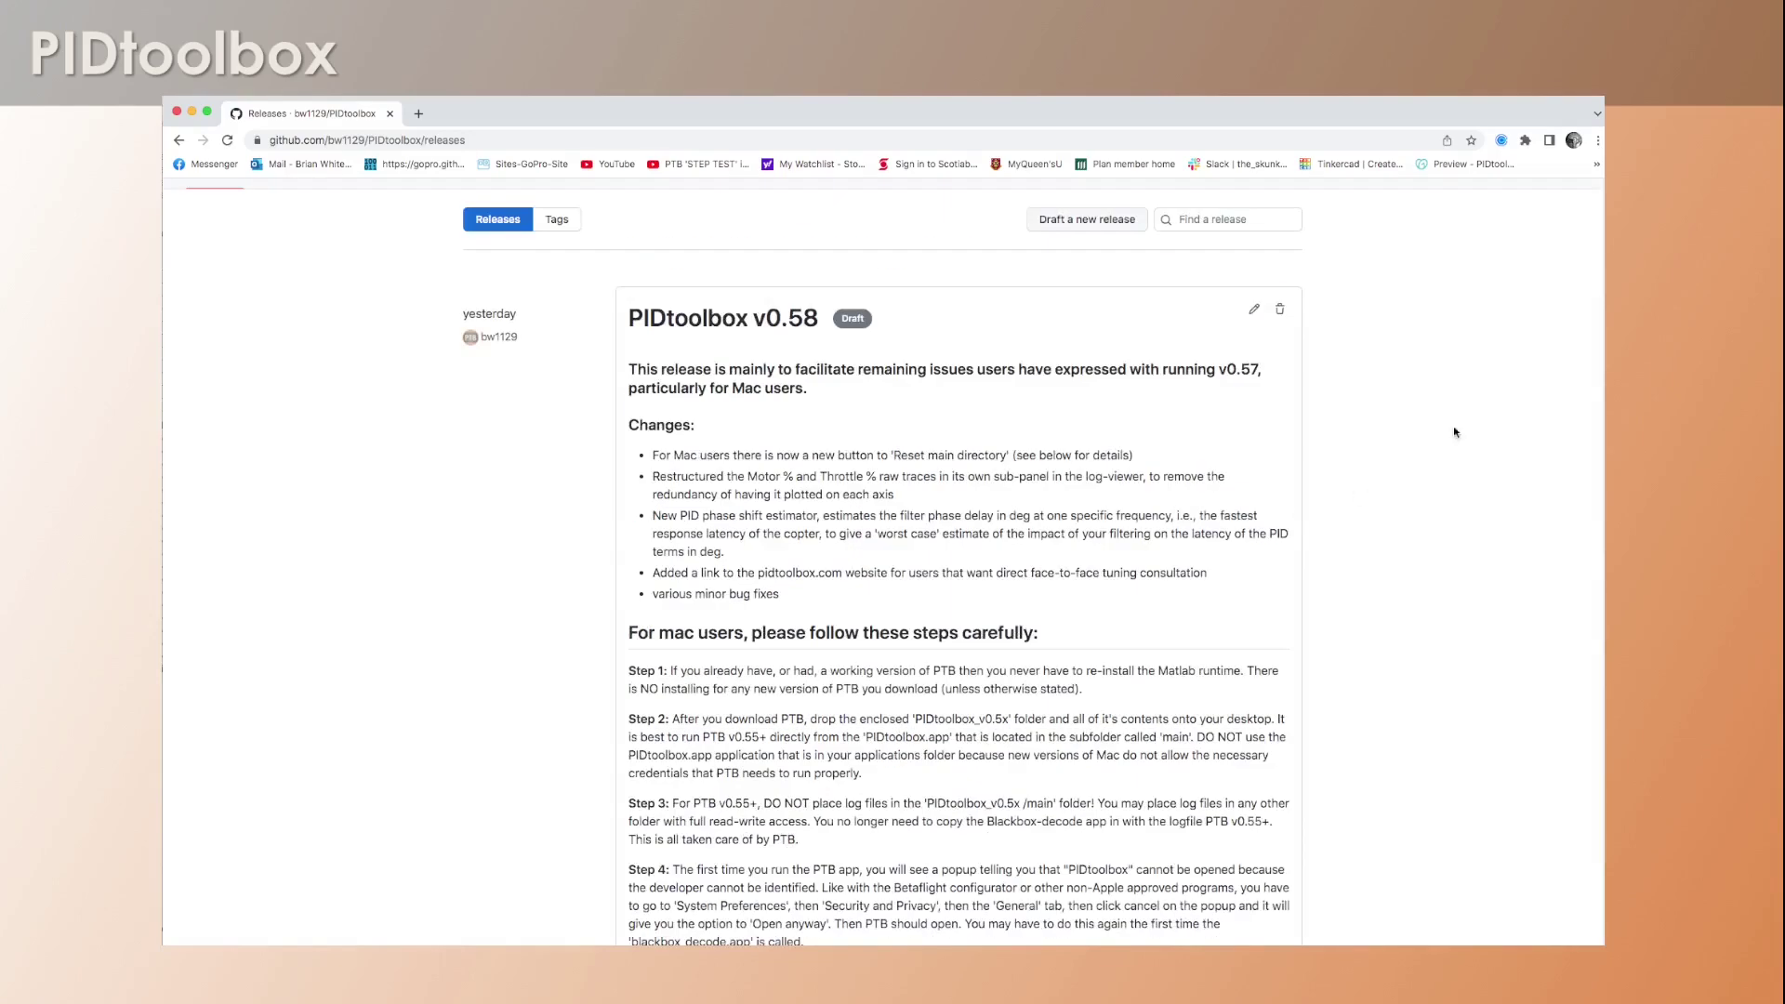
Step: Download PIDtoolbox_v0.58_osx.zip from the v0.58 release's Assets
scroll(959, 557, down, 9)
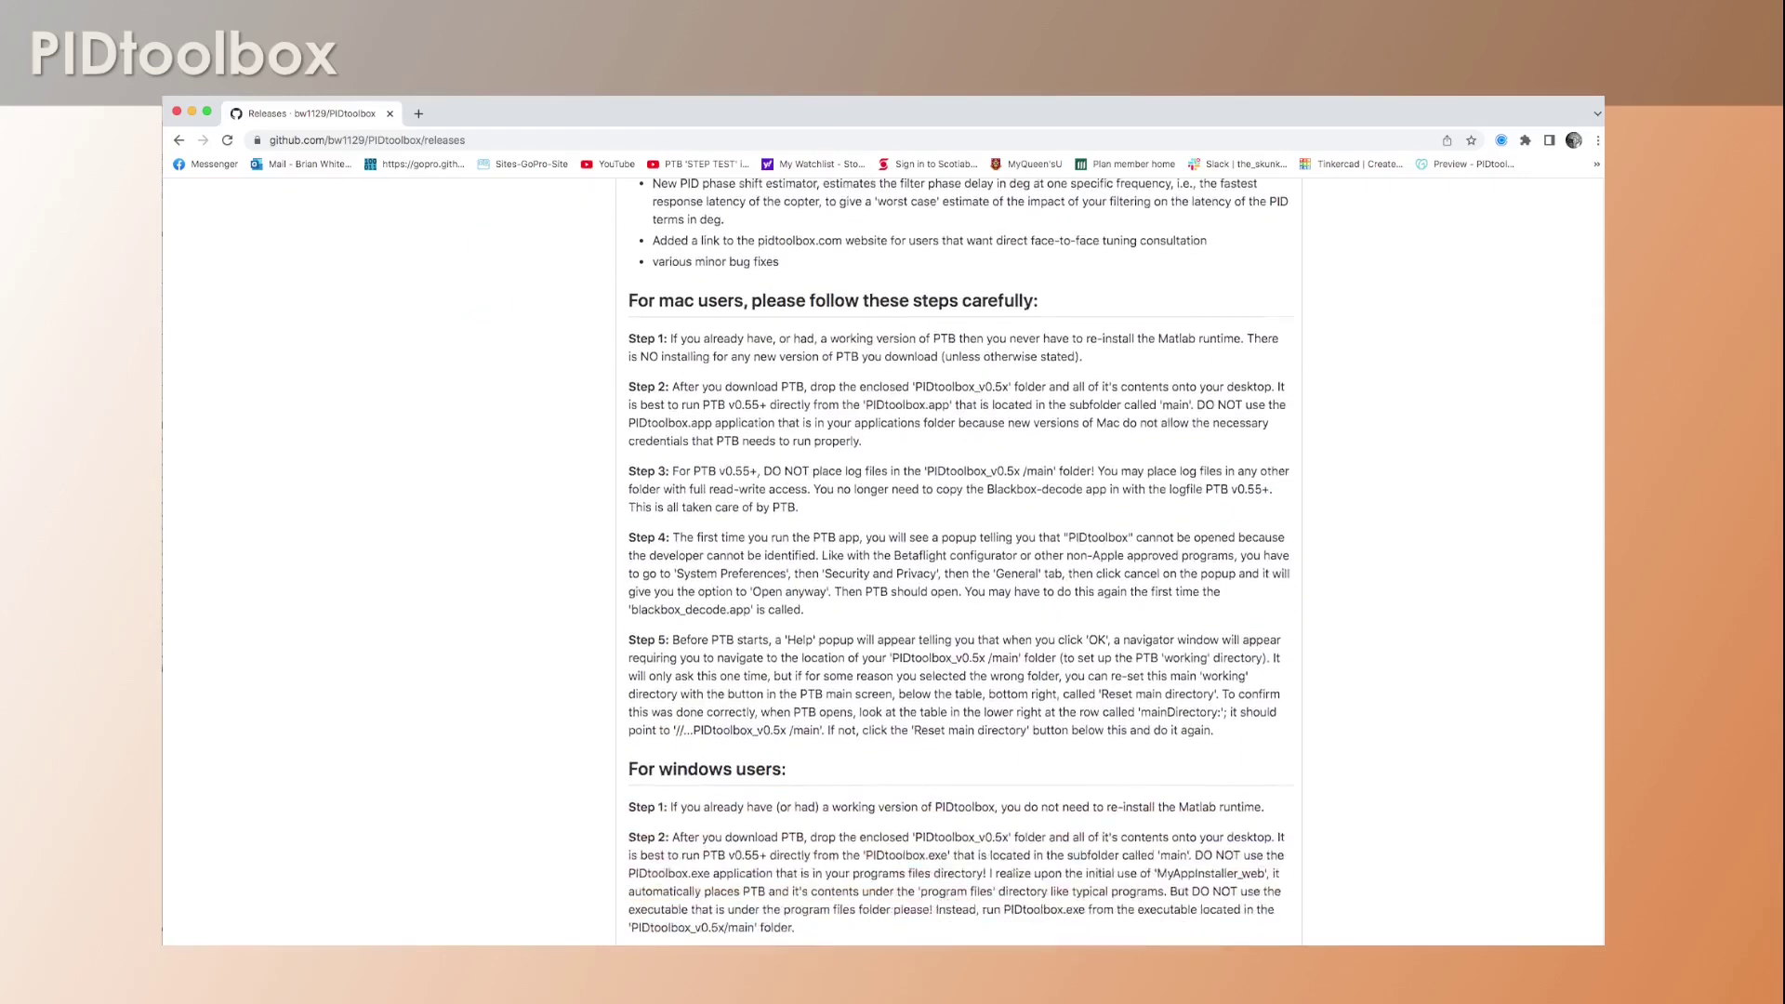
scroll(1157, 522, down, 2)
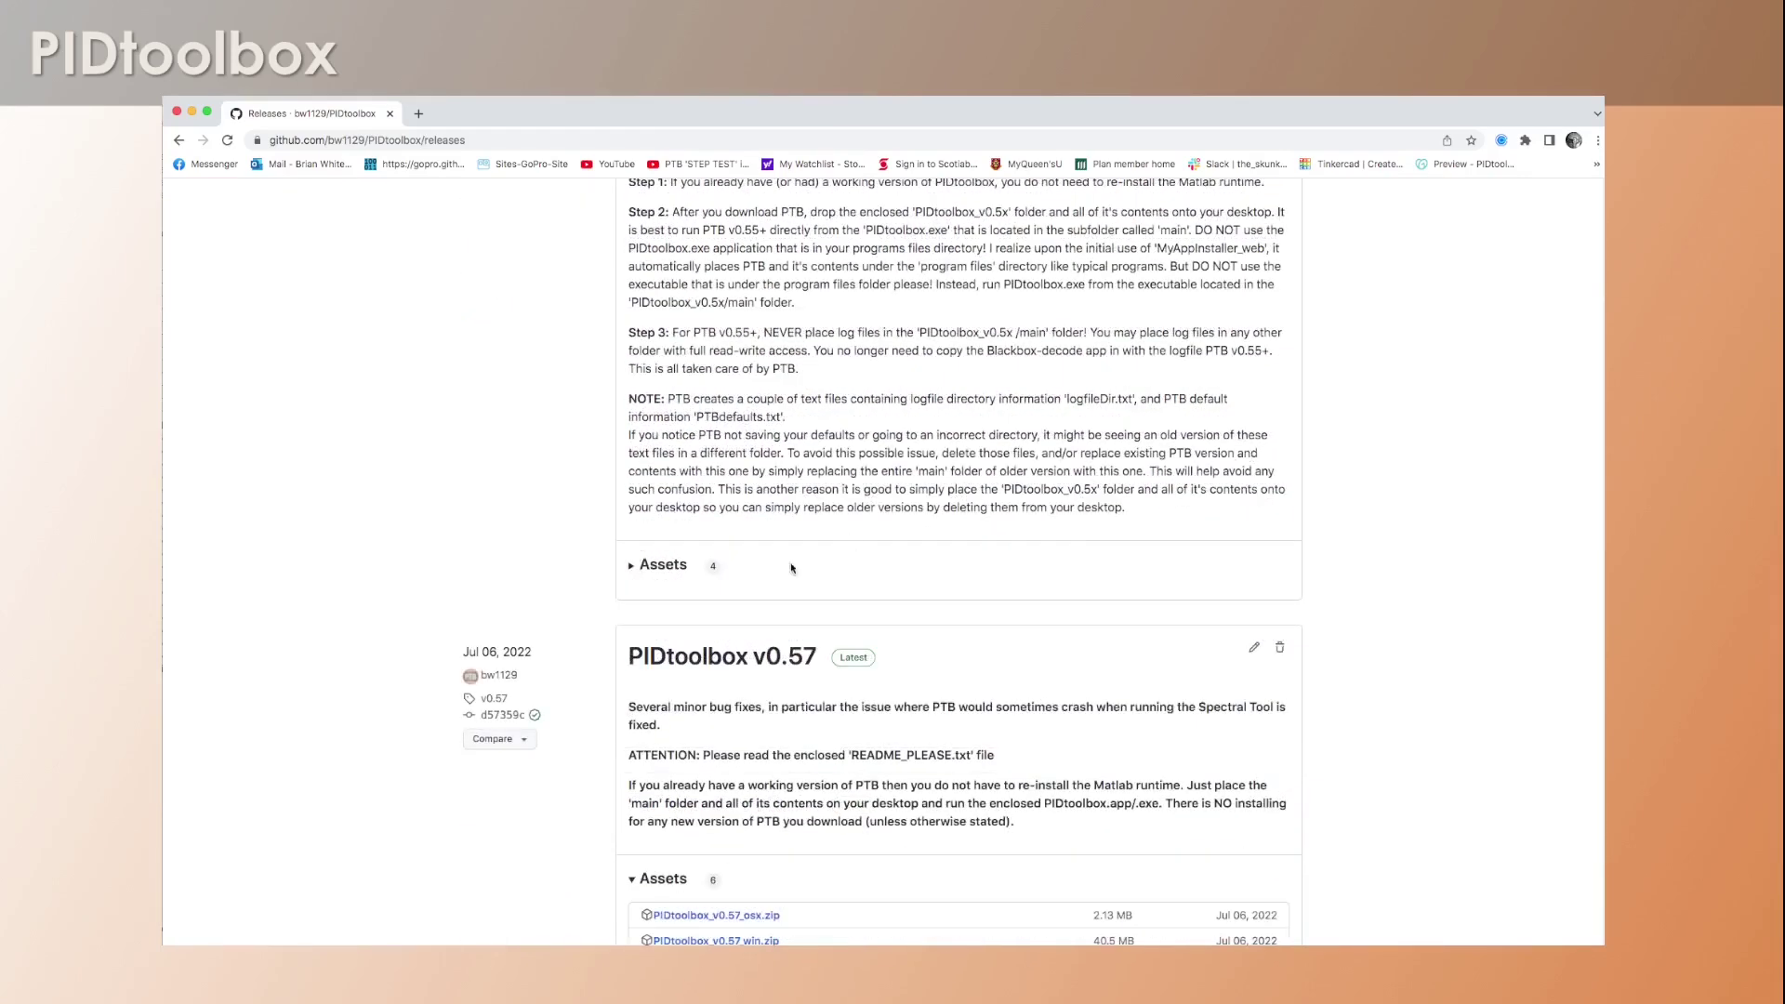
click(633, 566)
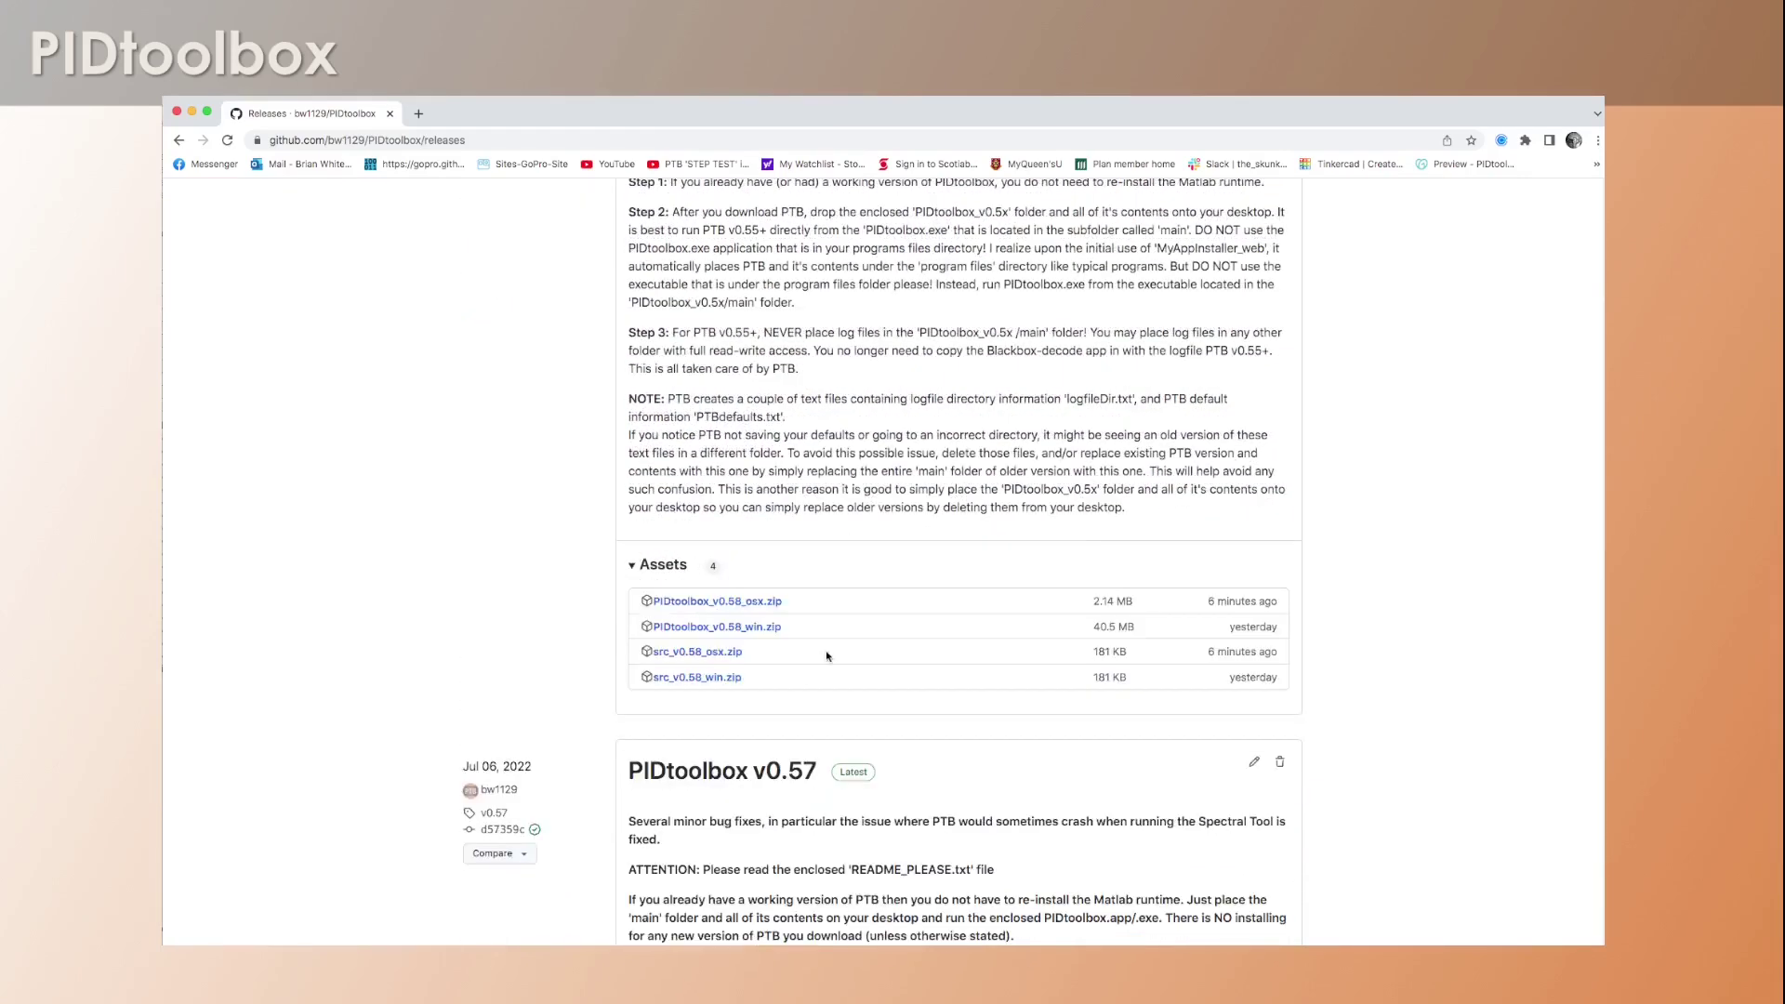
click(722, 604)
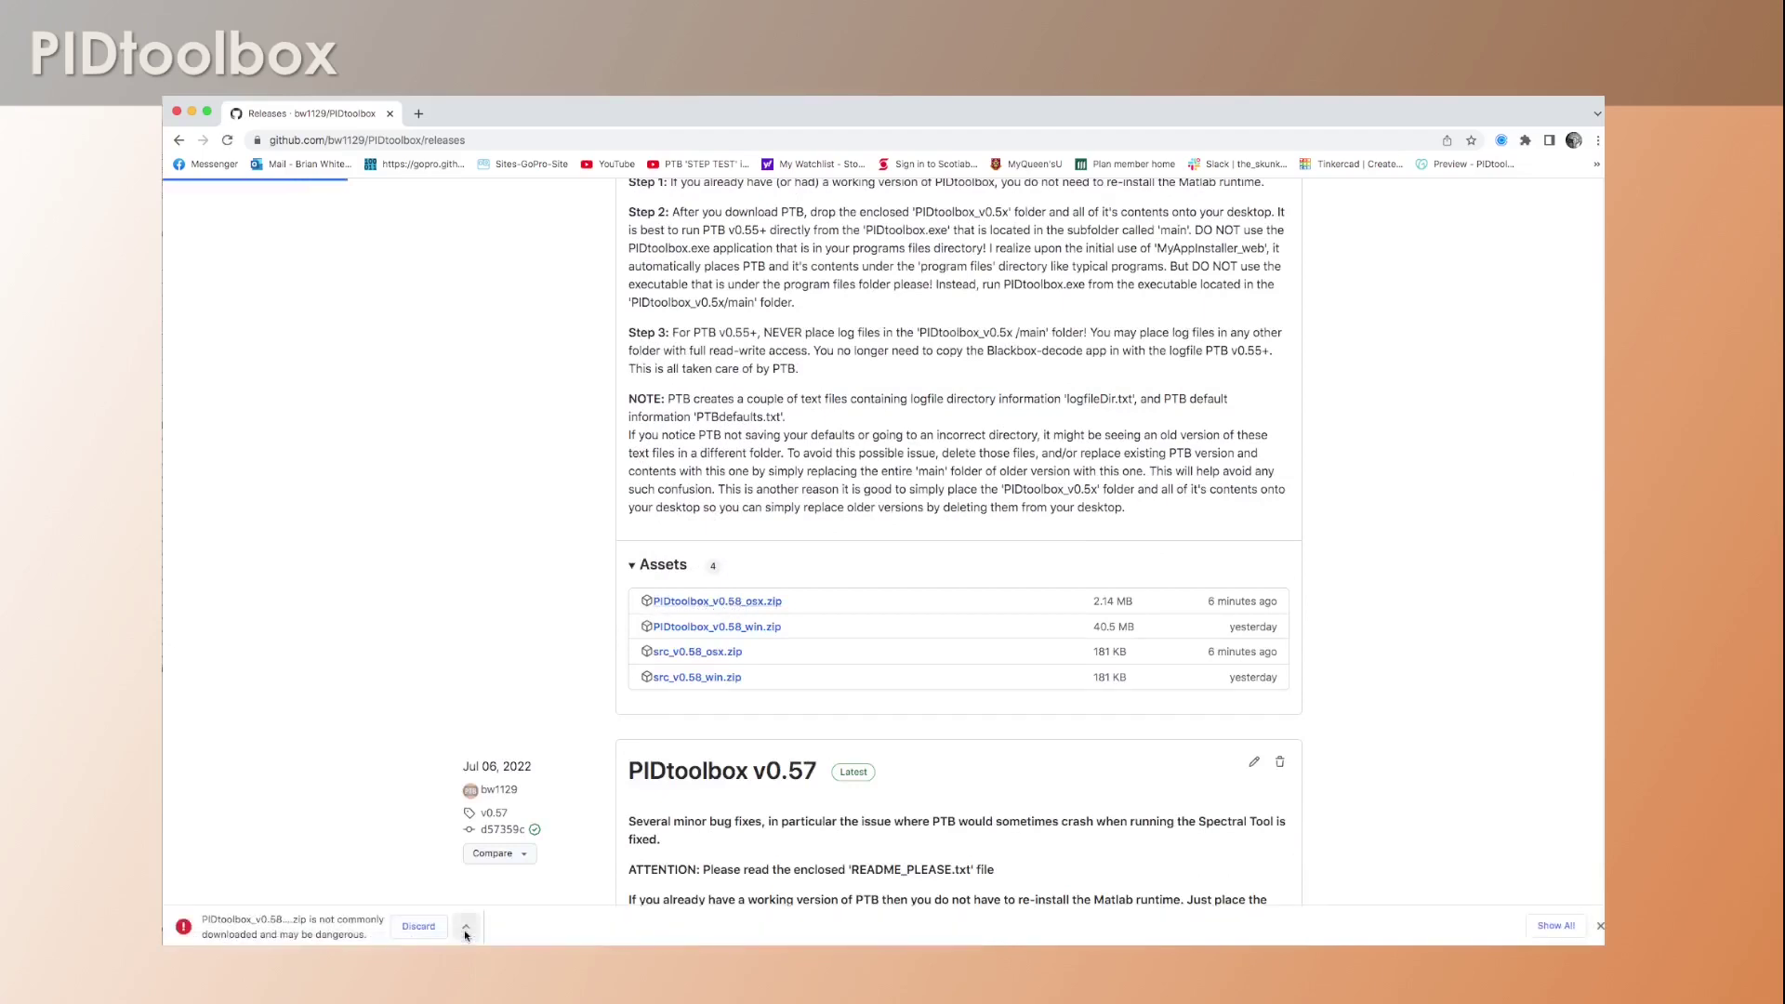
Step: Keep the flagged download in Chrome and open the zip to extract it
click(466, 926)
click(492, 936)
click(261, 926)
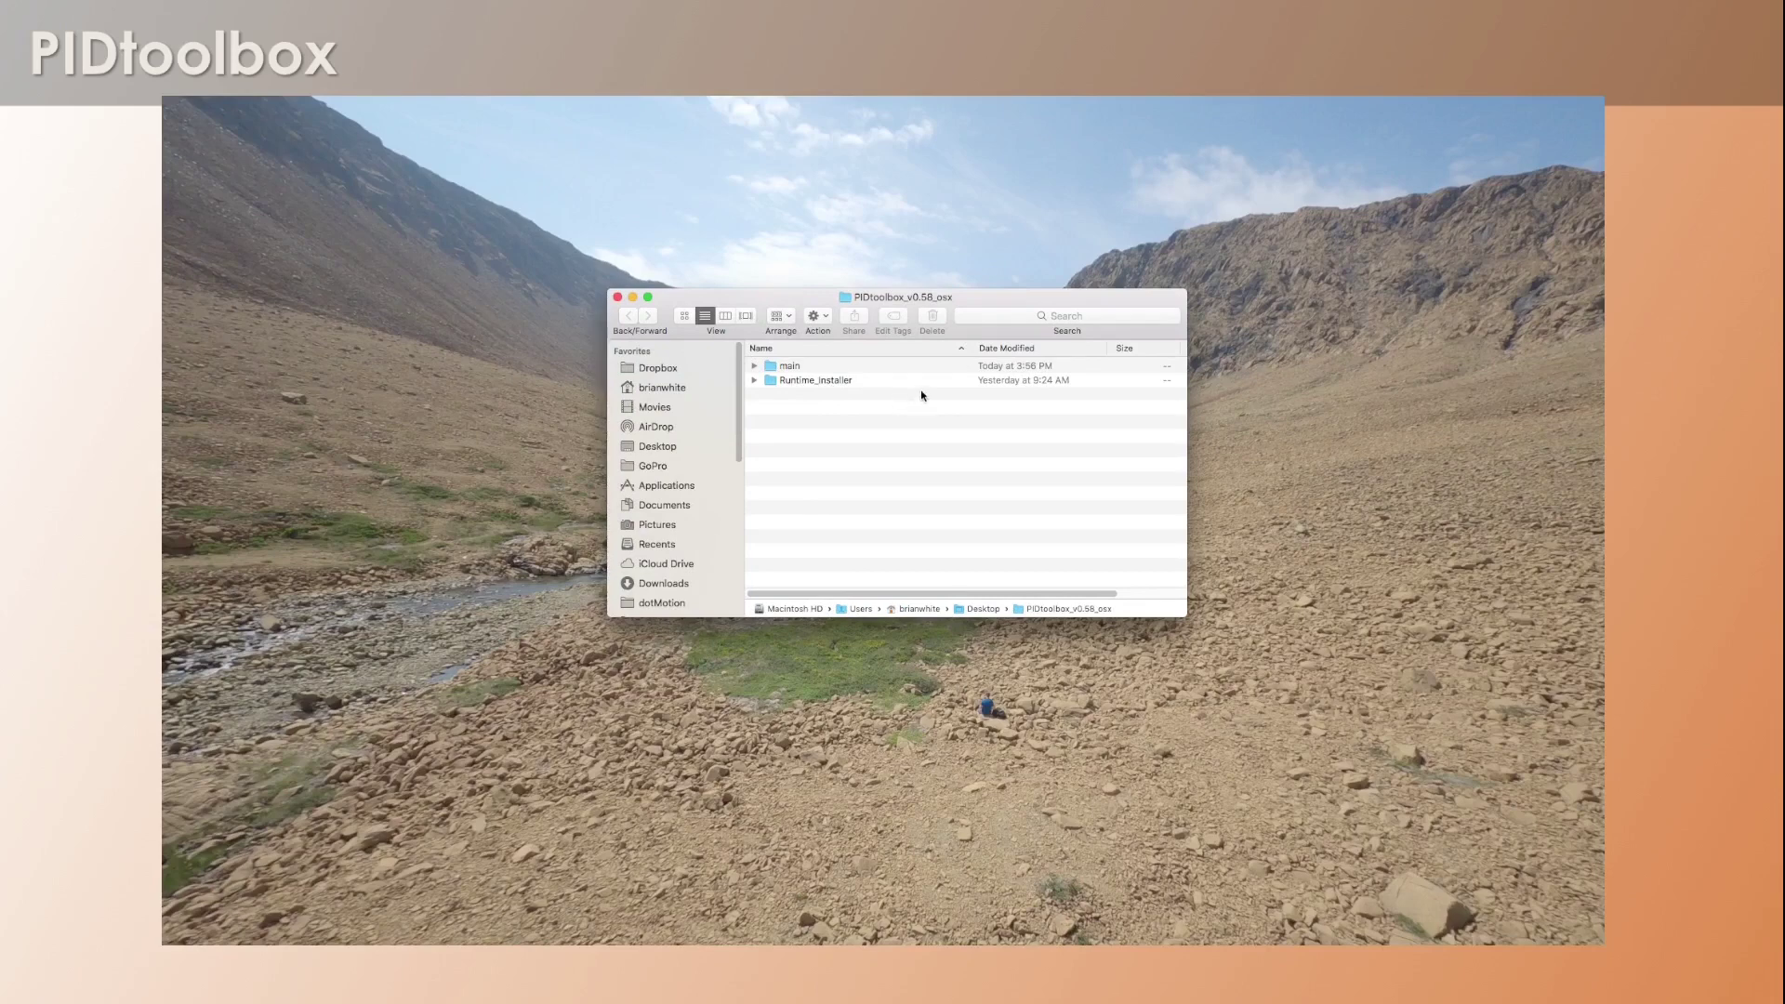
Step: Open the main folder next to Runtime_Installer and launch PIDtoolbox.app from it
click(812, 383)
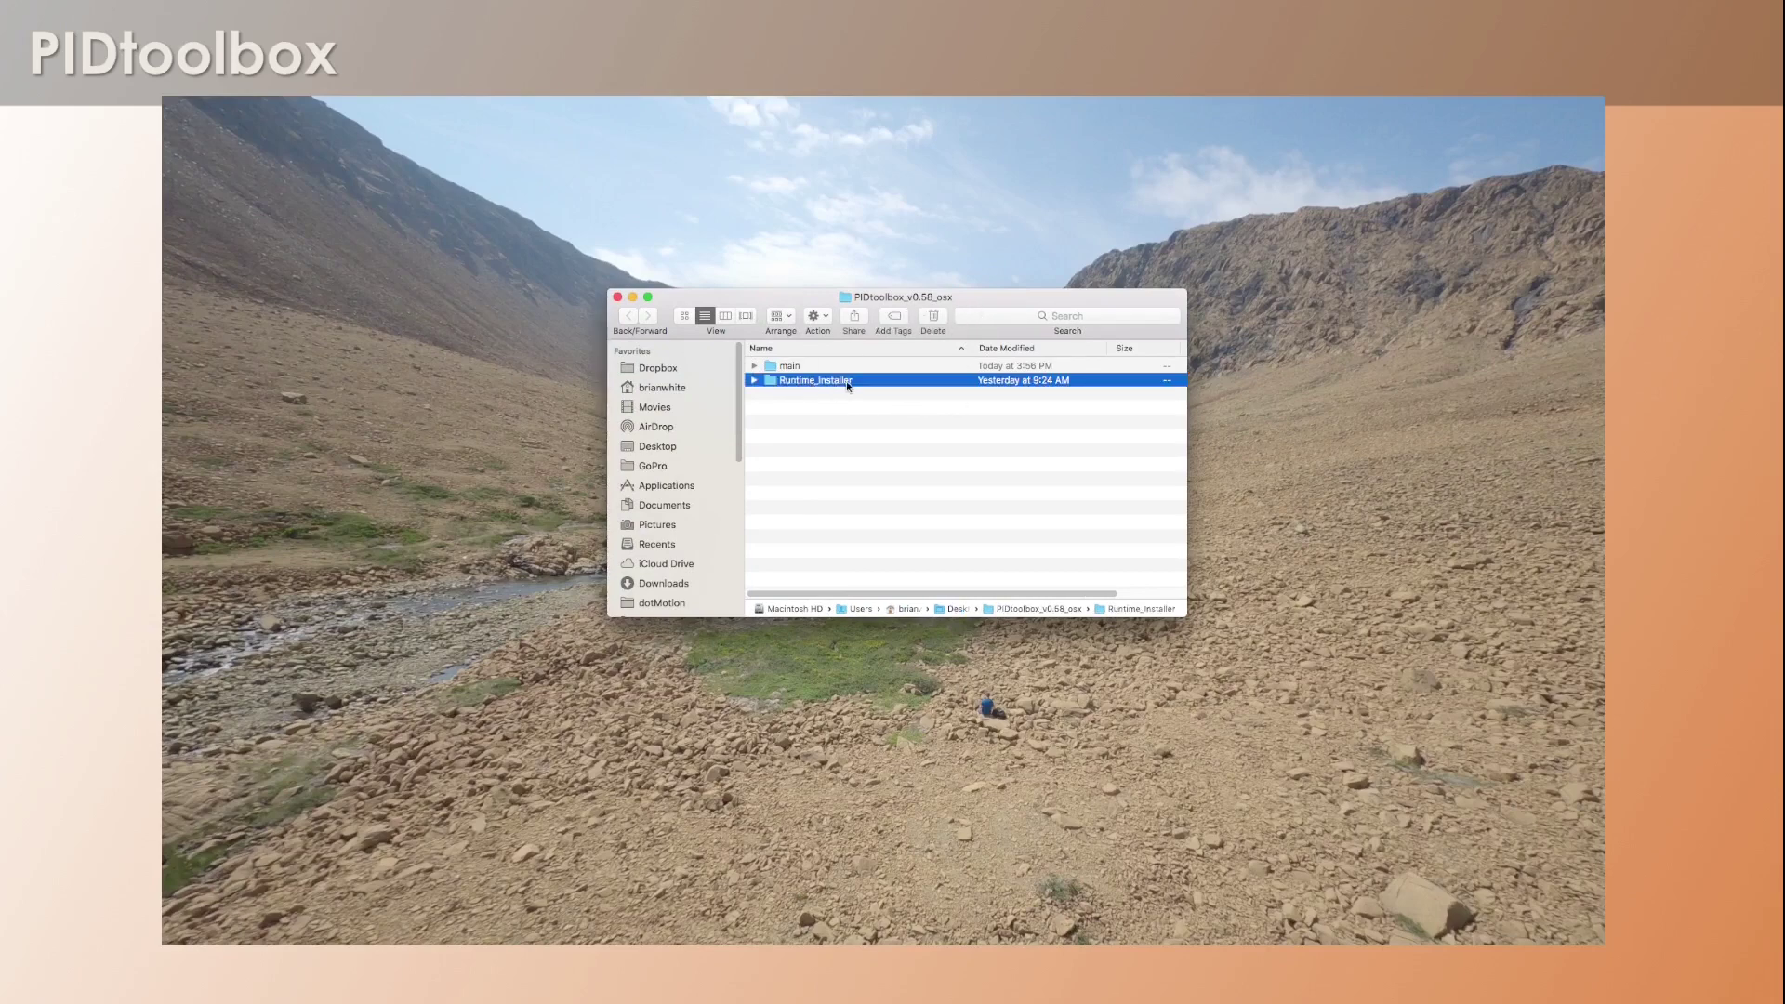
double_click(789, 367)
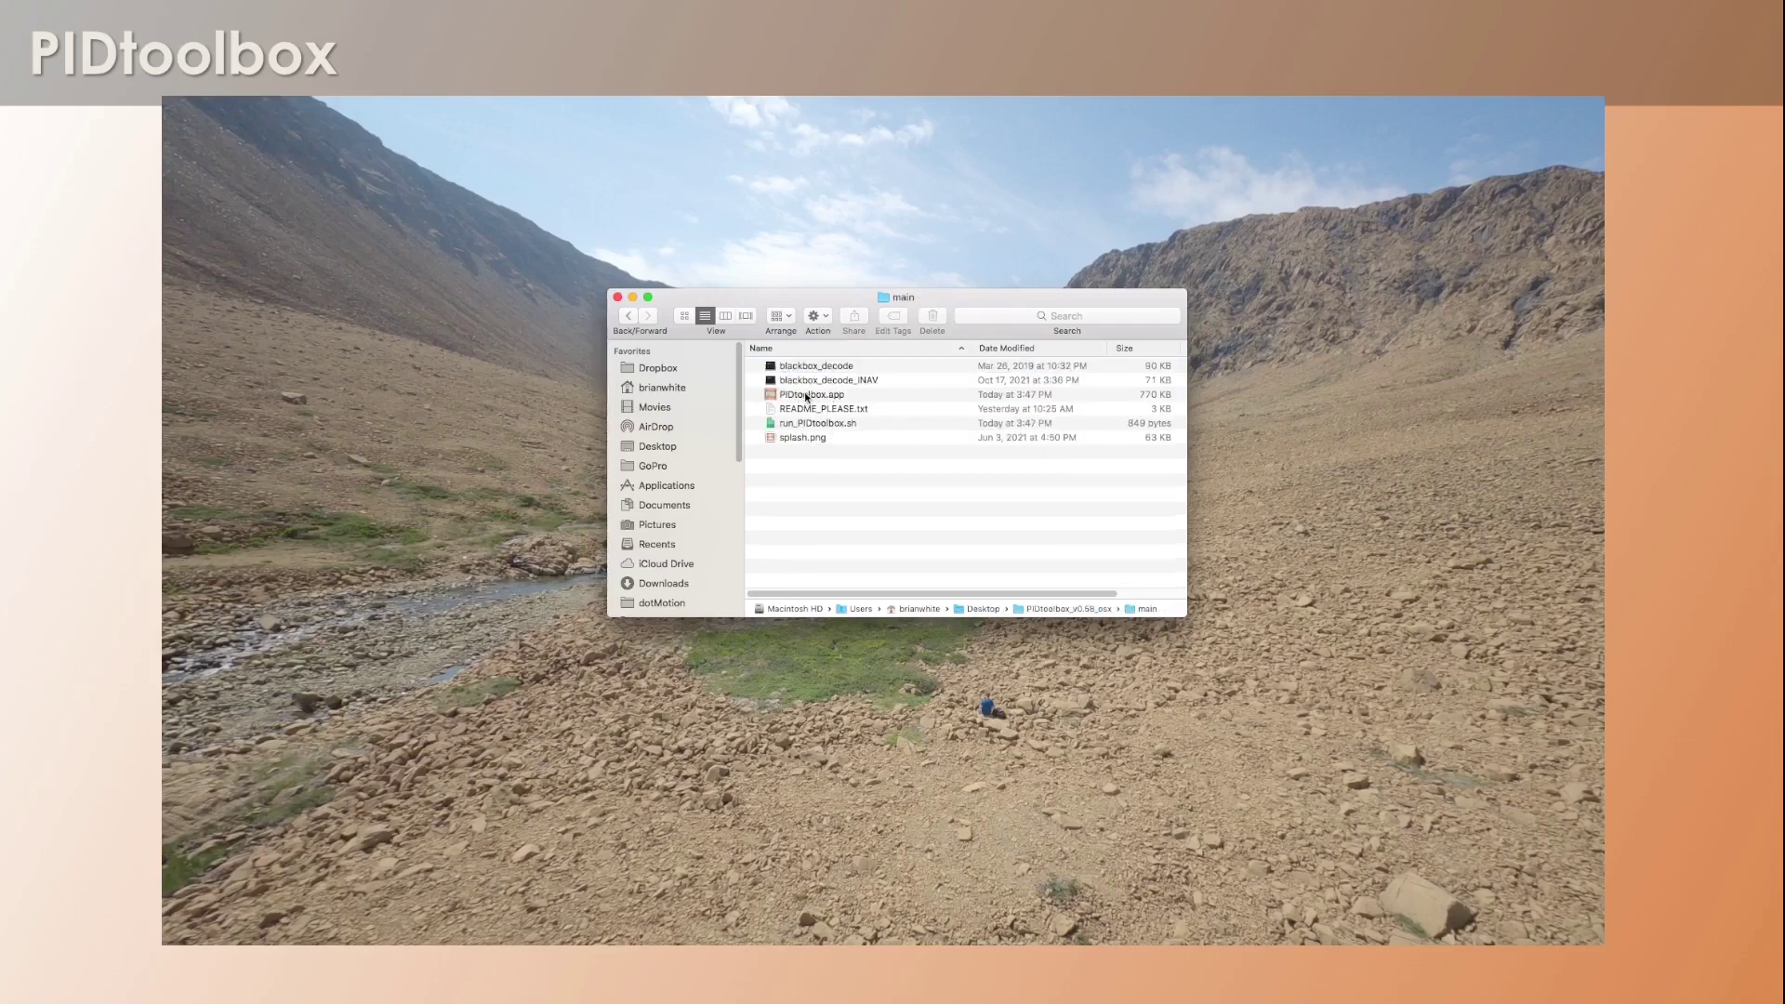
double_click(801, 396)
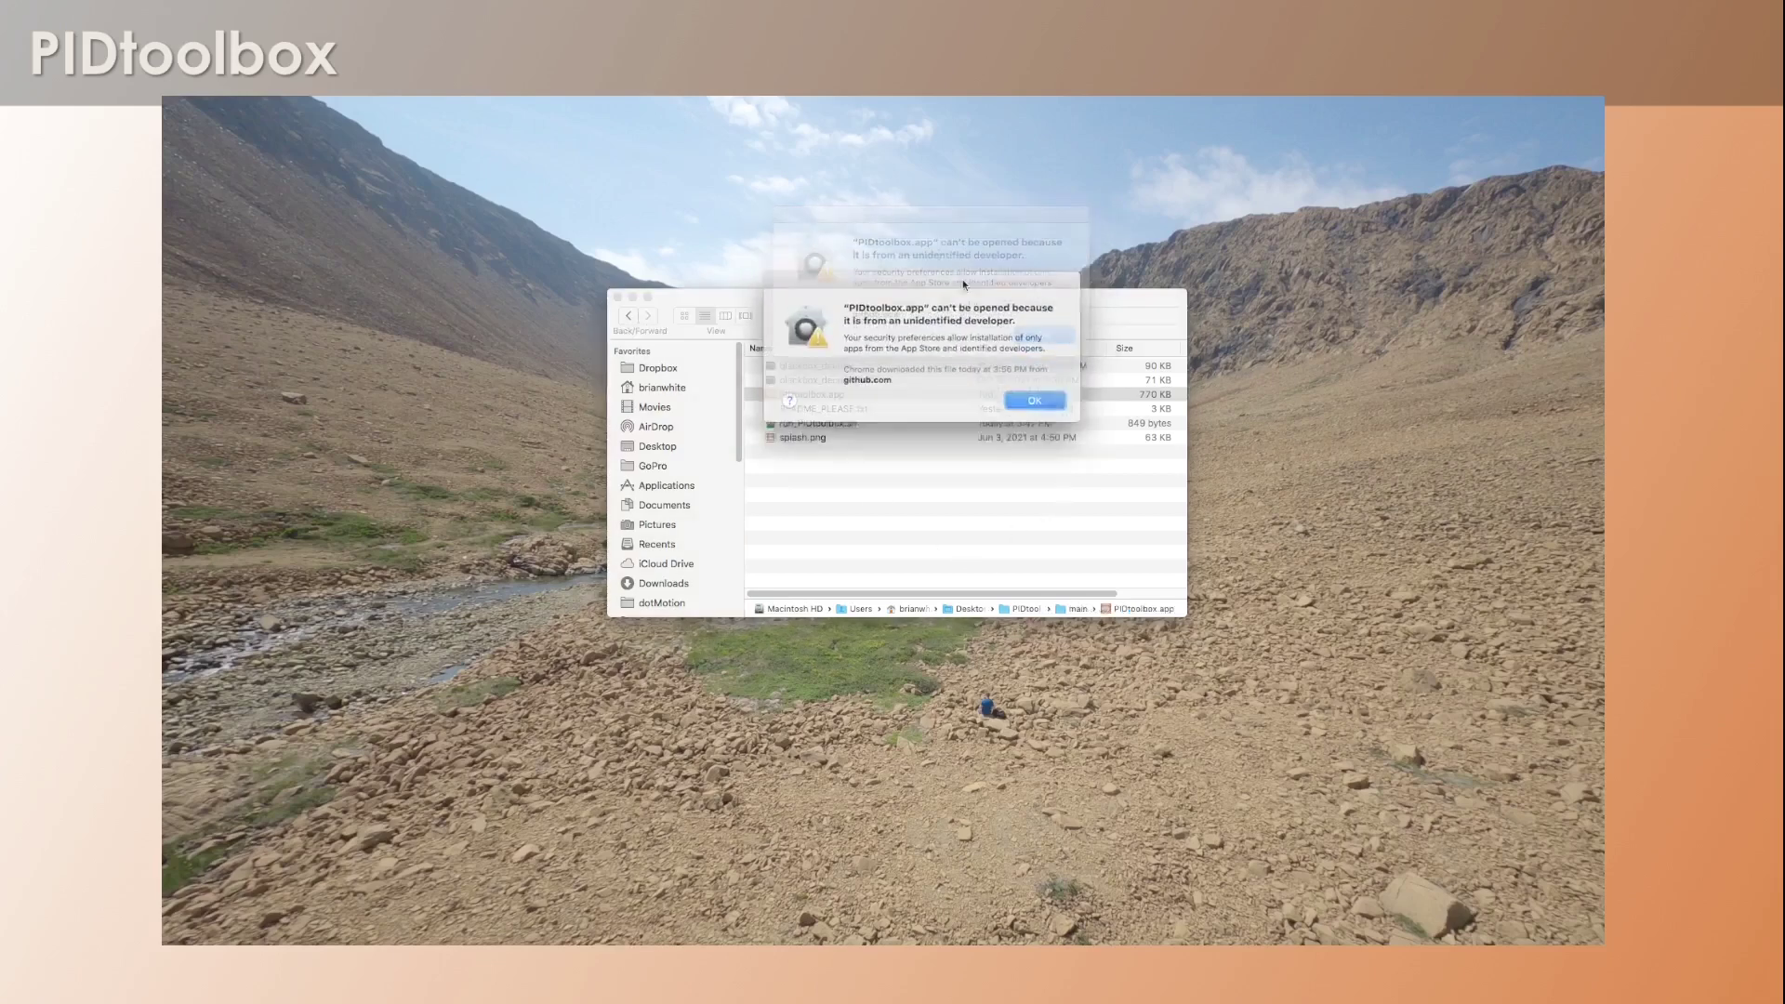
Step: Dismiss the unidentified-developer warning, choose Open Anyway, and confirm opening PIDtoolbox.app
drag(962, 279, 897, 535)
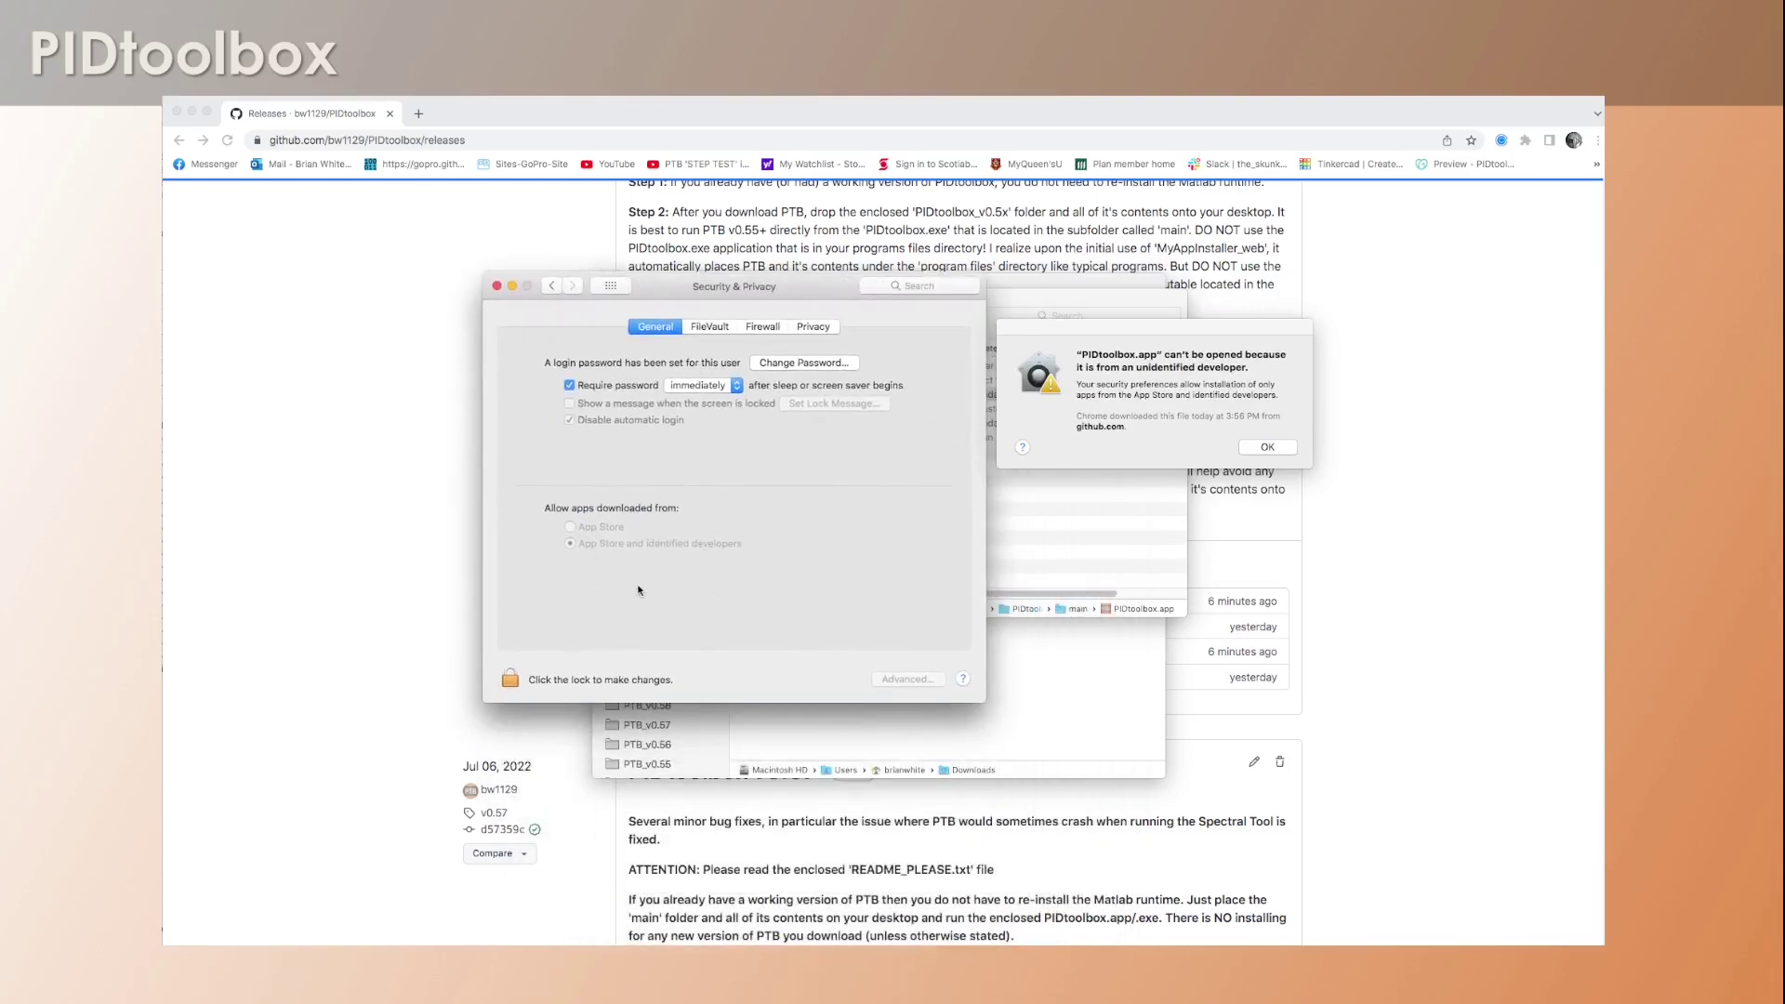
click(1214, 330)
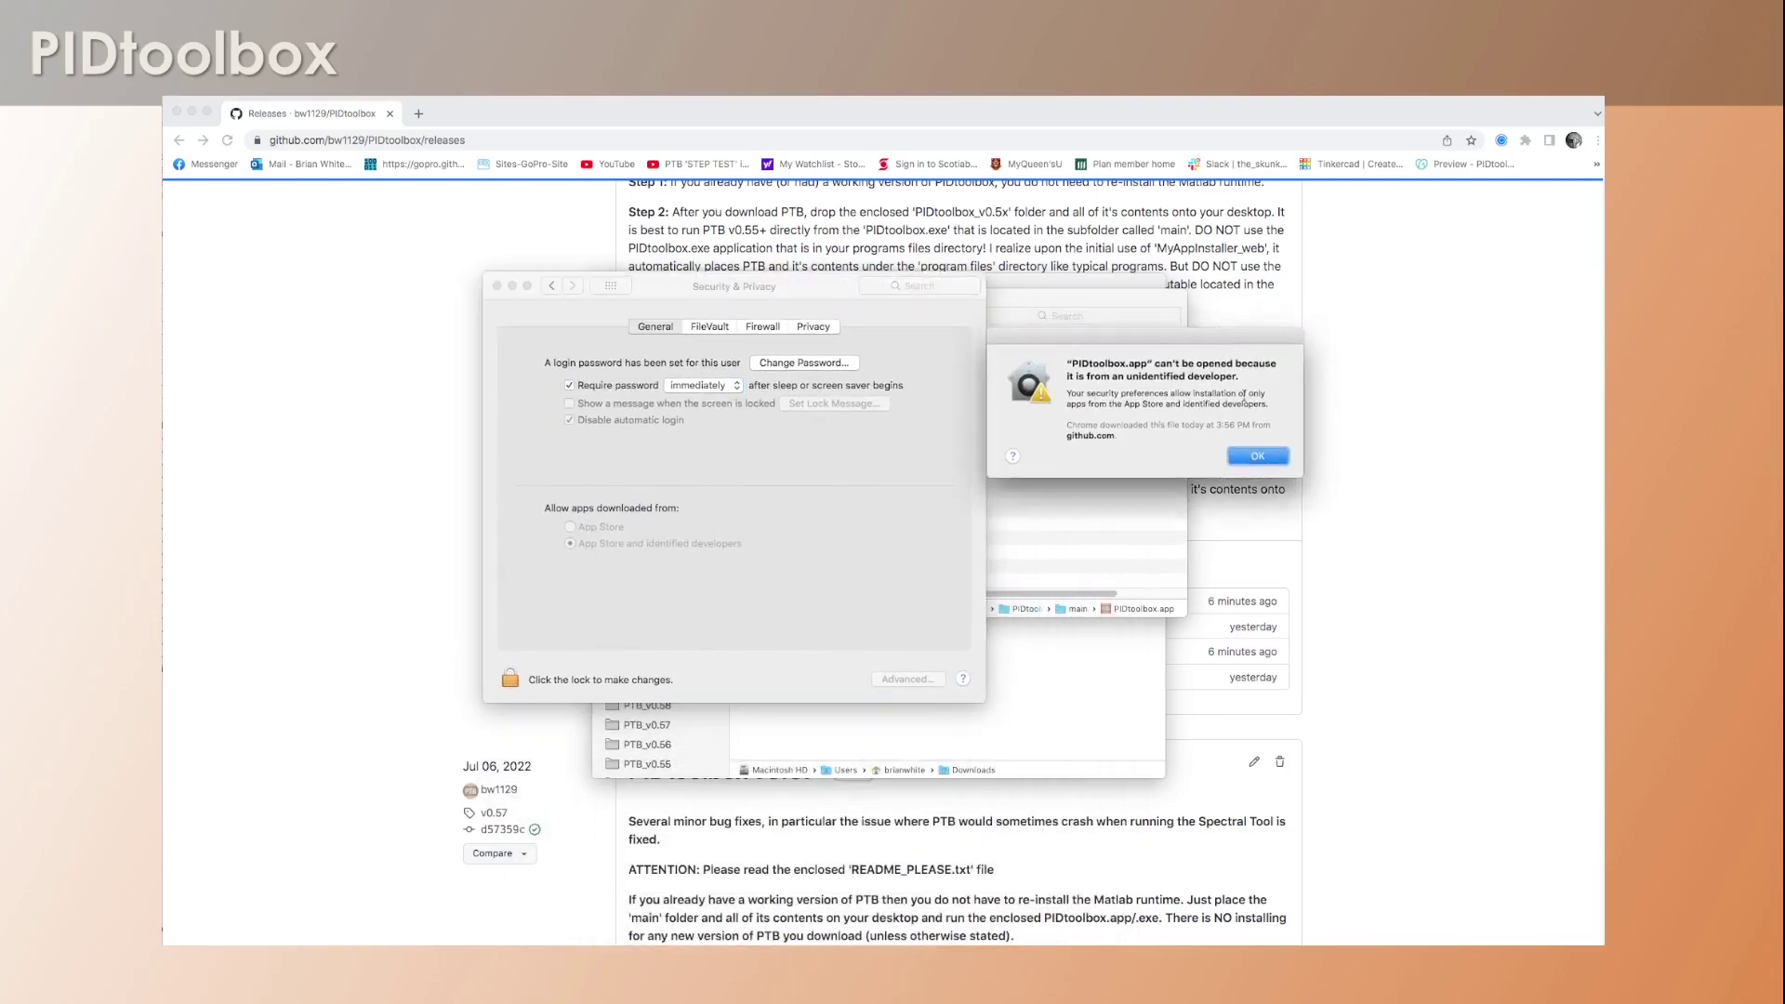
click(1255, 454)
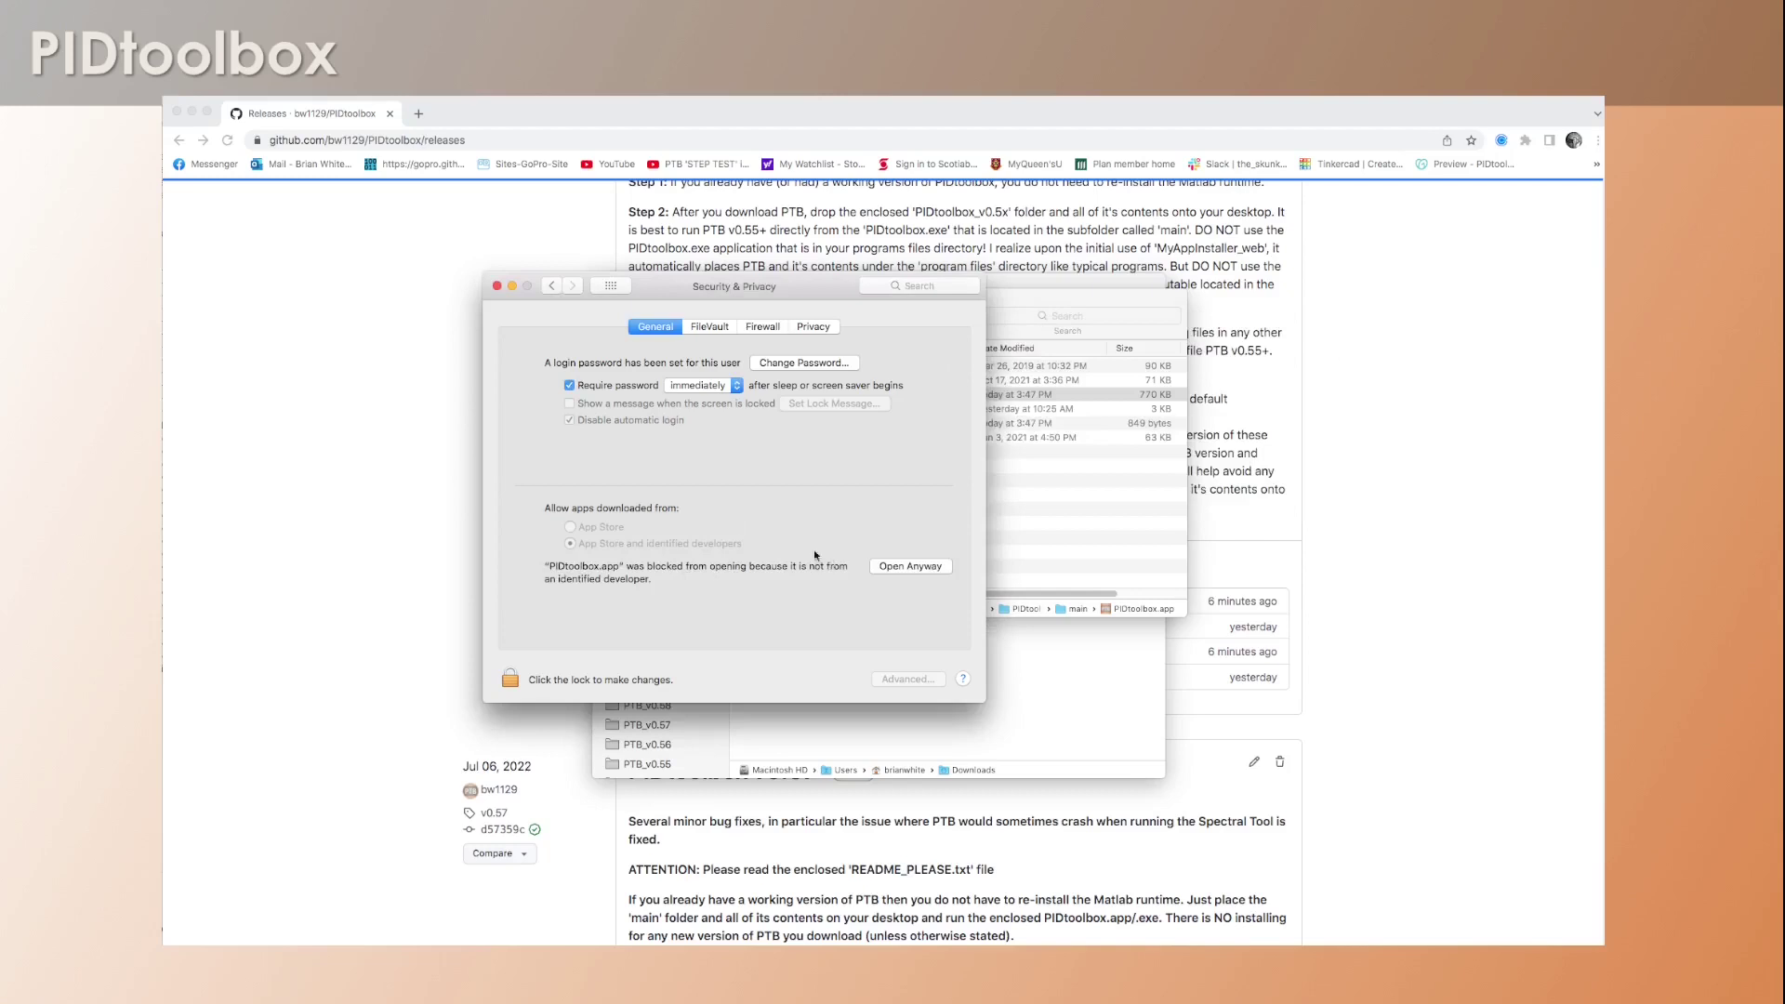
click(909, 567)
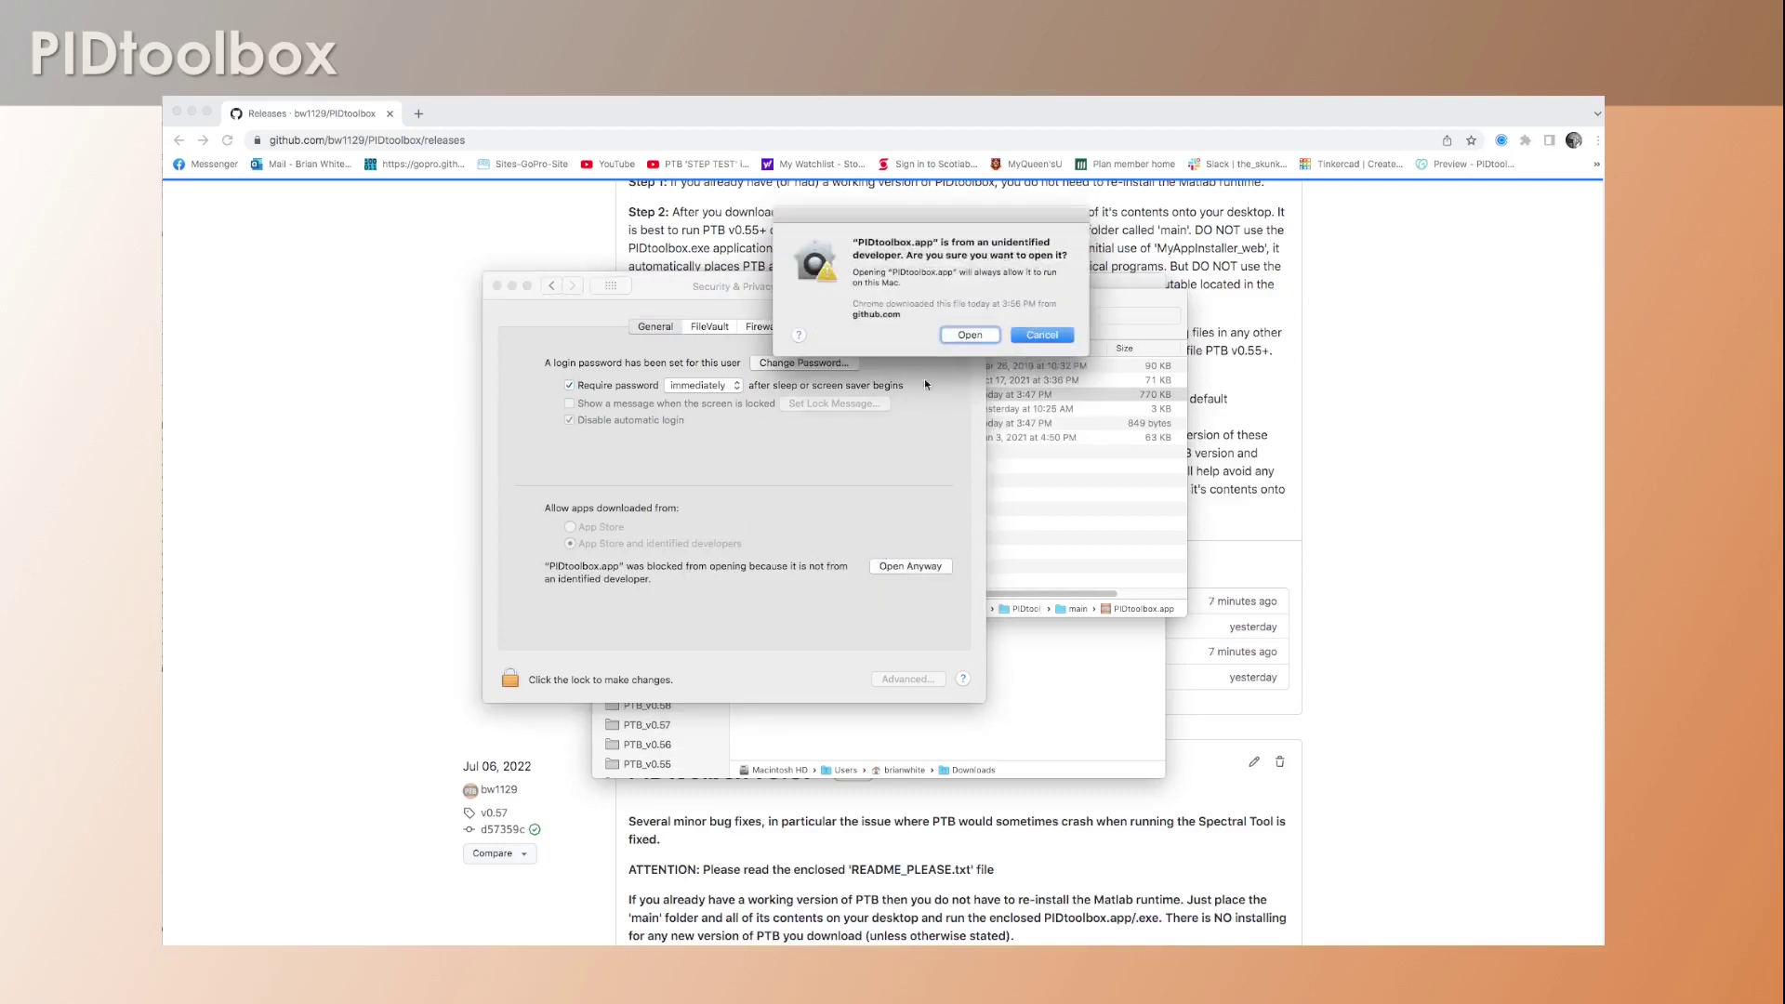
drag(983, 226, 944, 340)
click(933, 450)
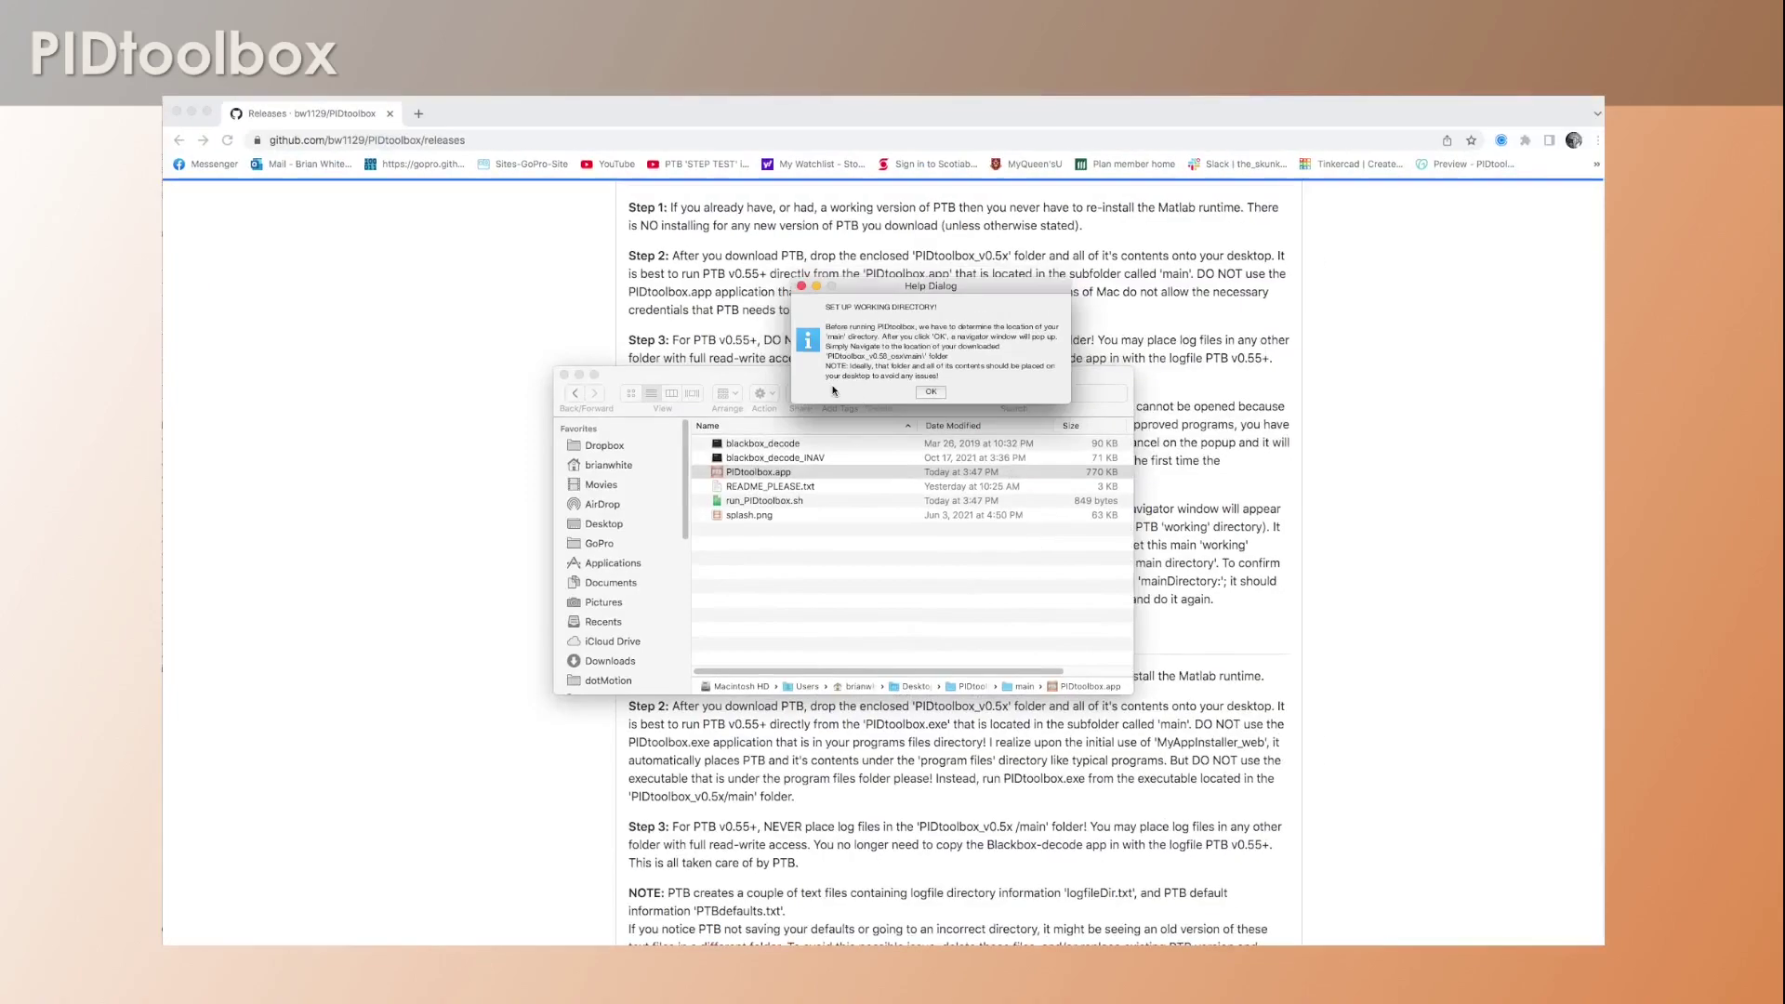
Step: Acknowledge the help dialog and browse to Desktop > PIDtoolbox_v0.58_osx > main as working directory
click(932, 392)
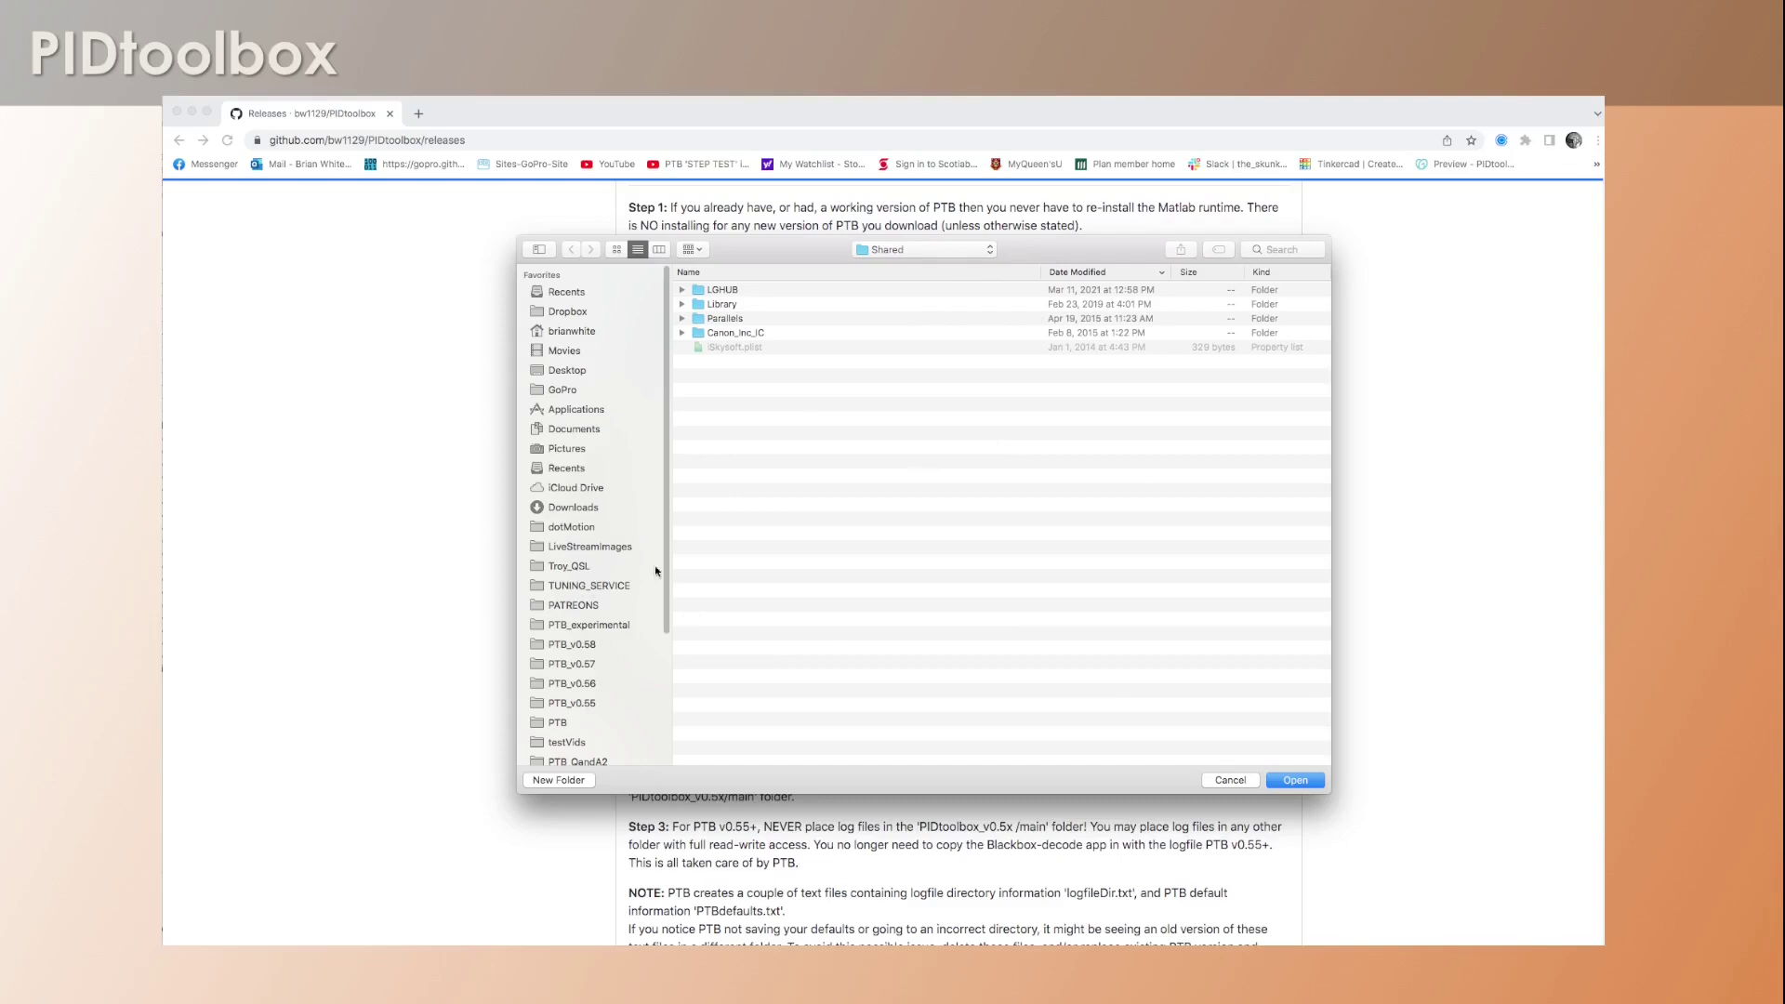
click(577, 370)
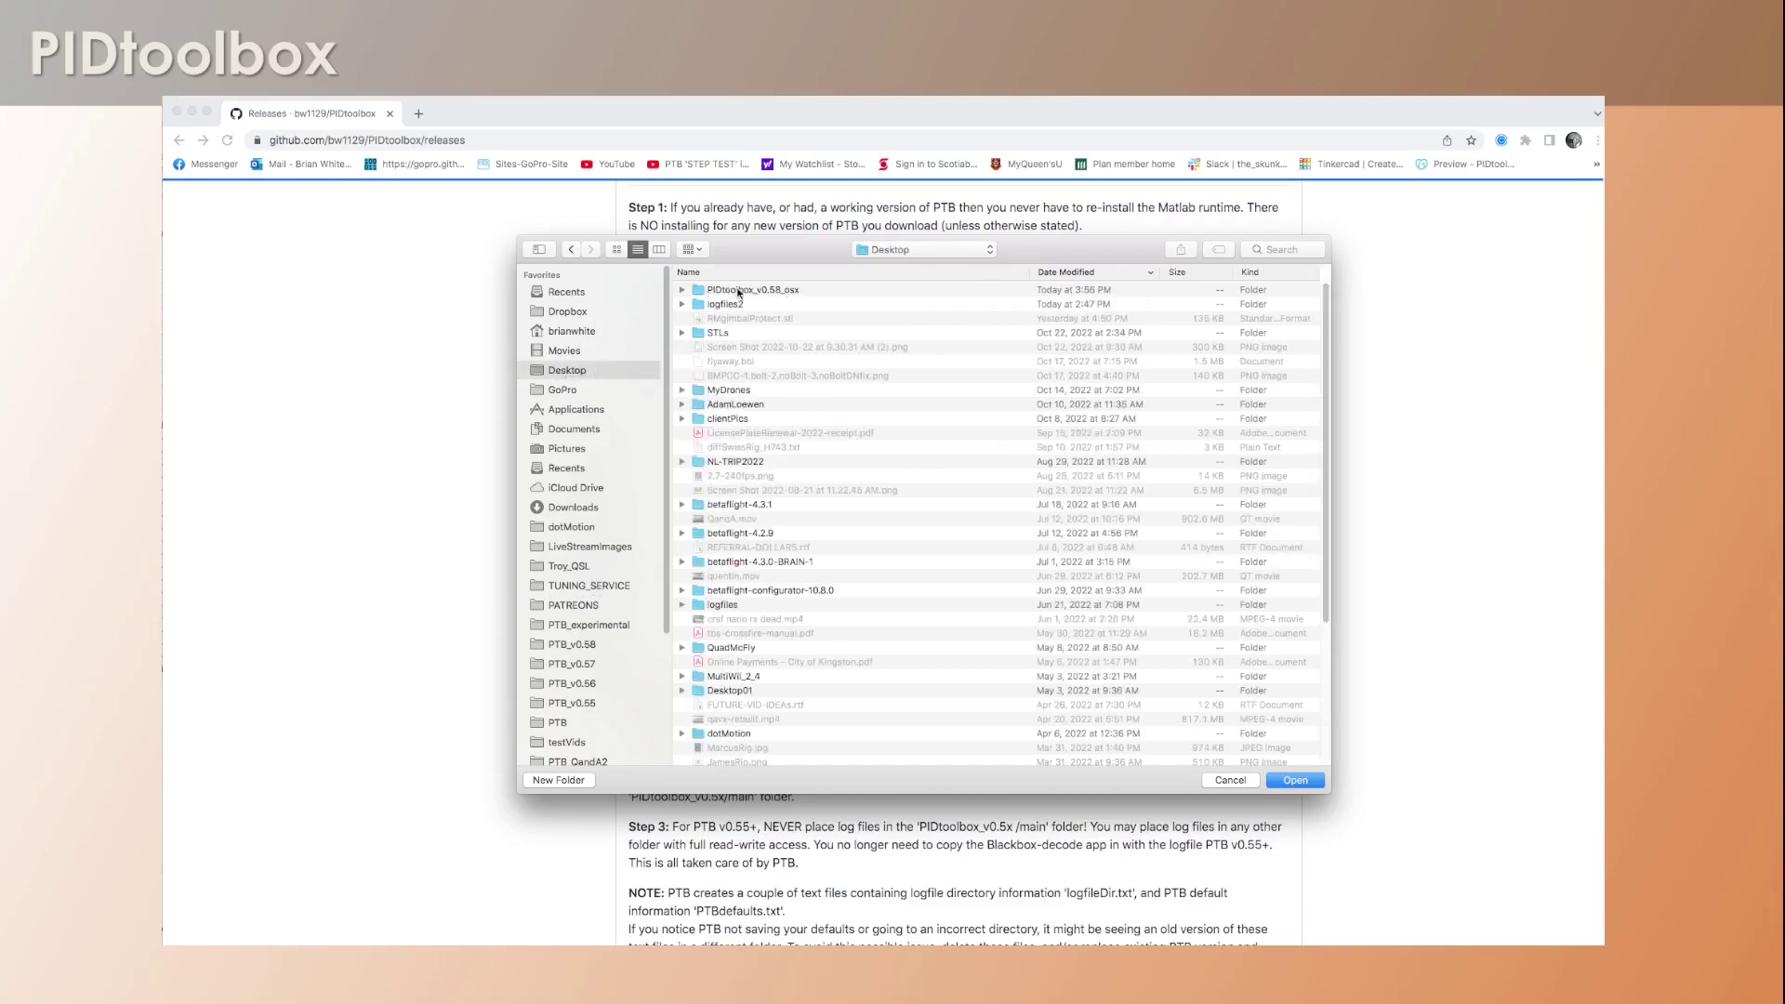
double_click(771, 291)
click(723, 291)
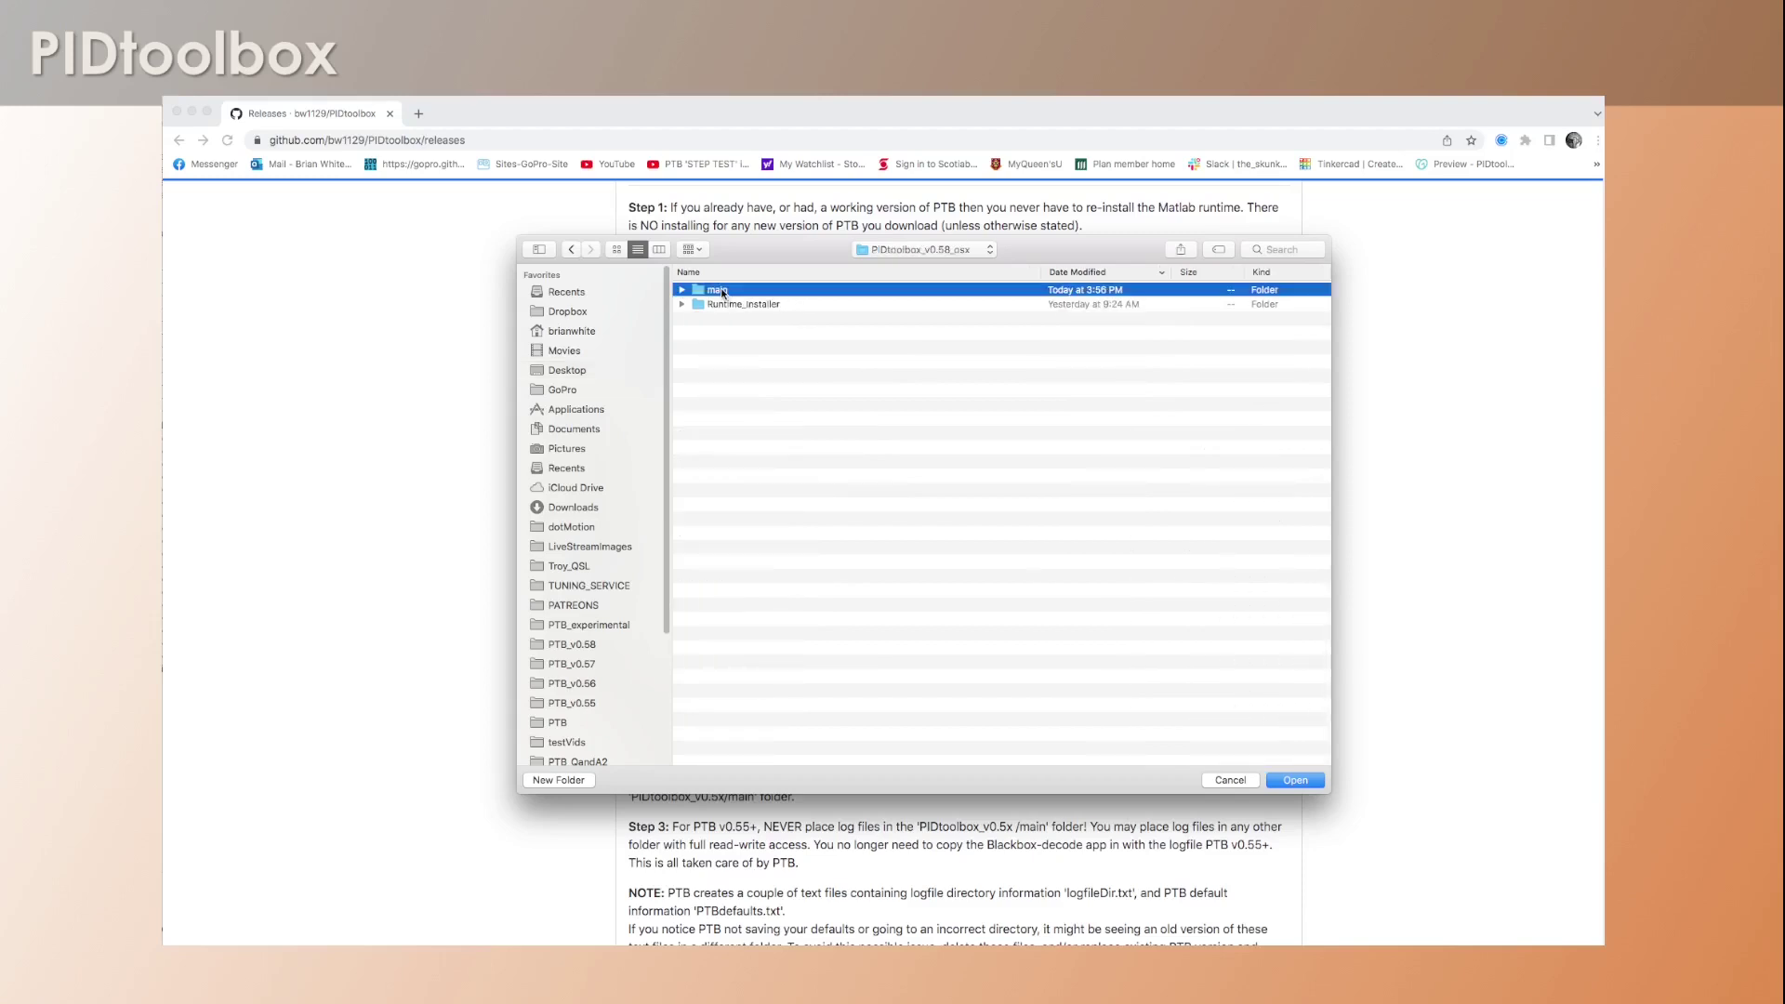
double_click(723, 292)
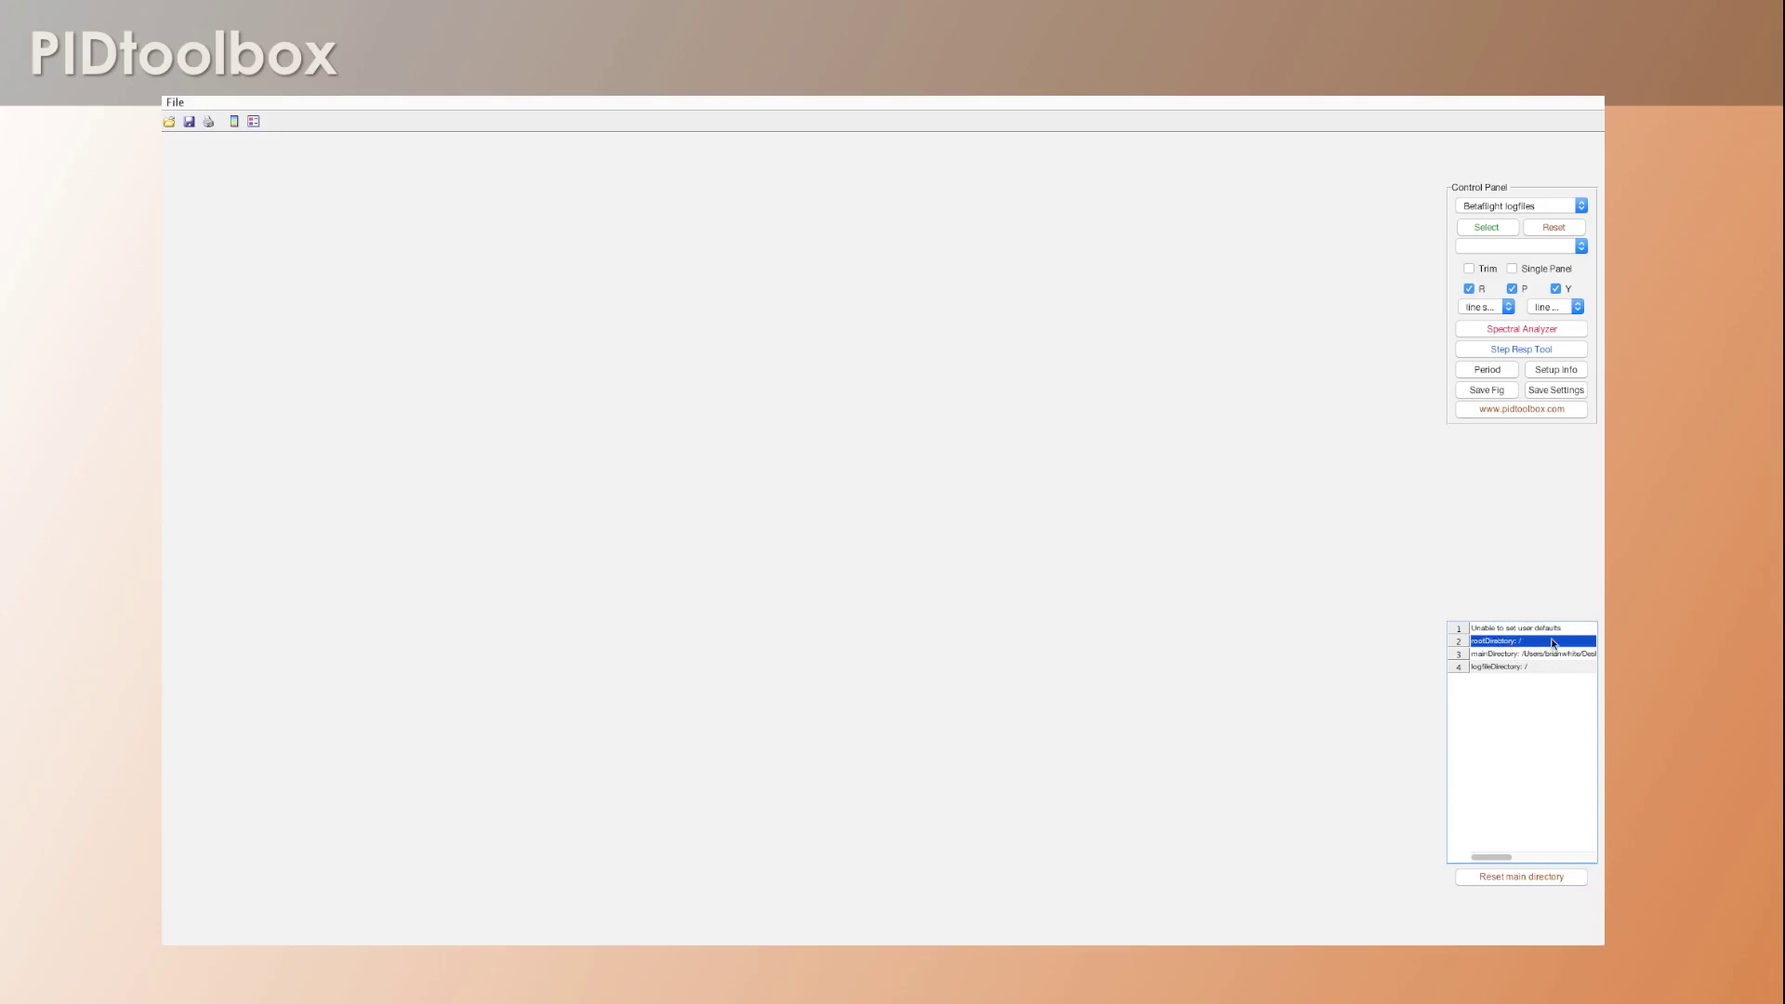
click(1496, 667)
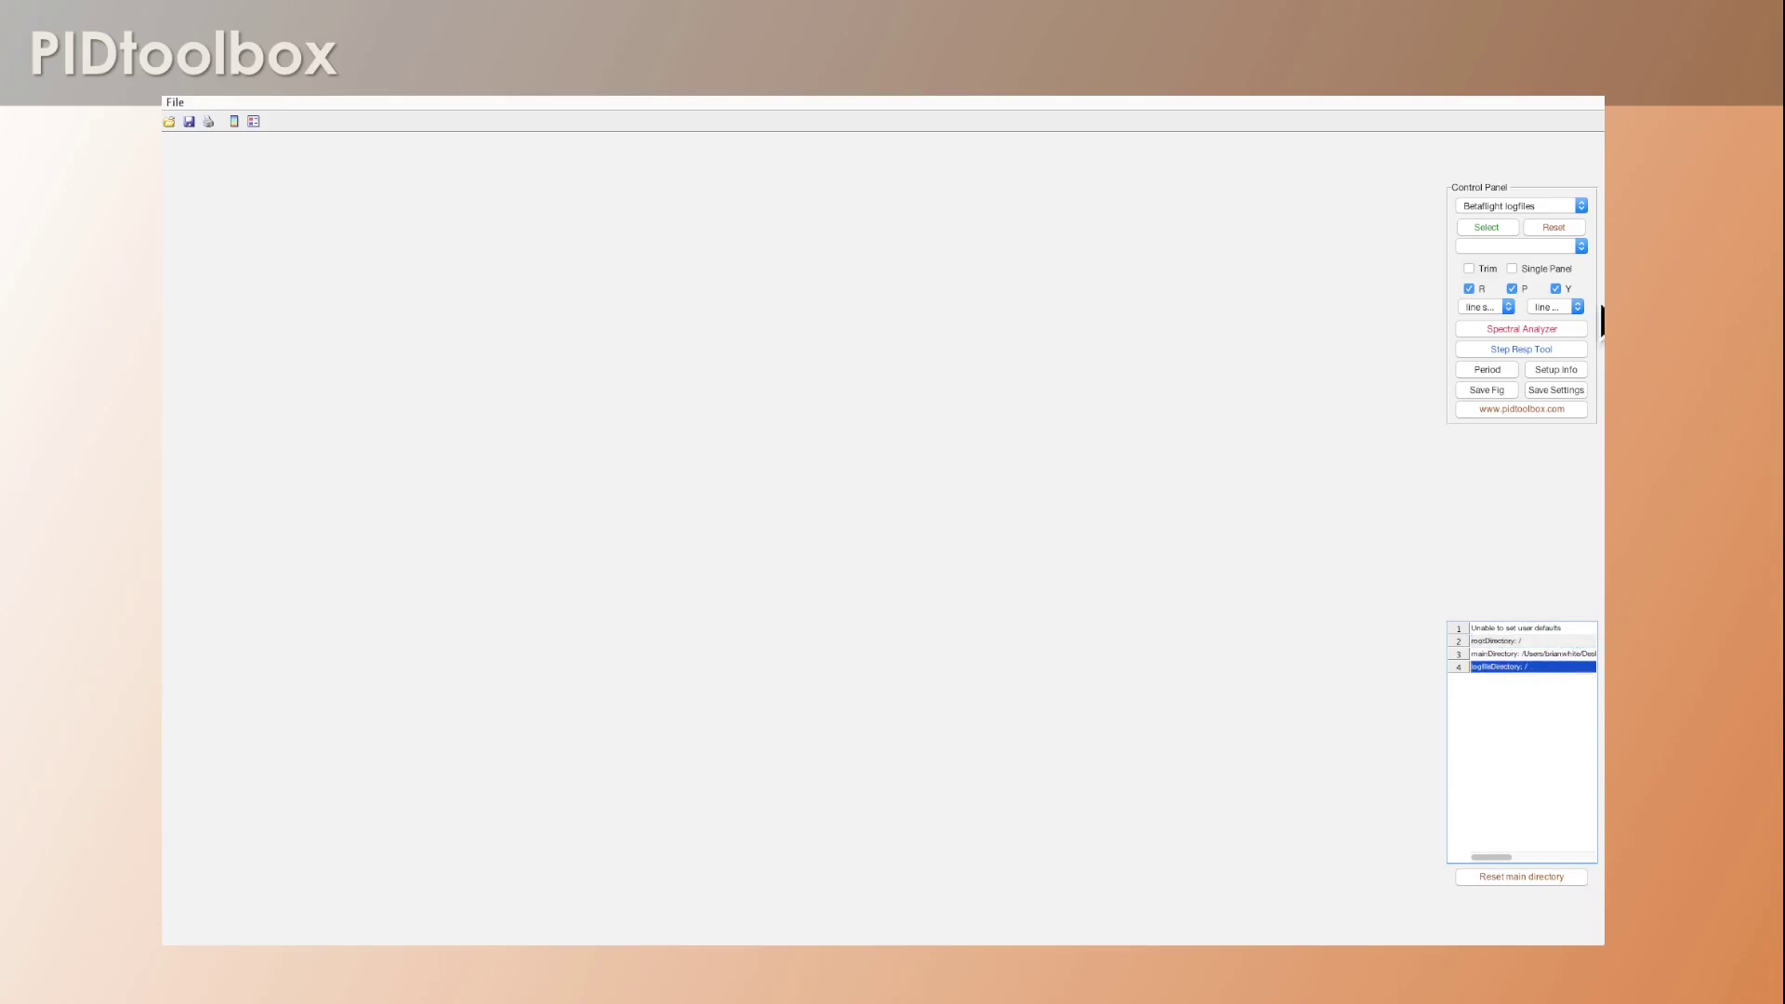
click(1492, 654)
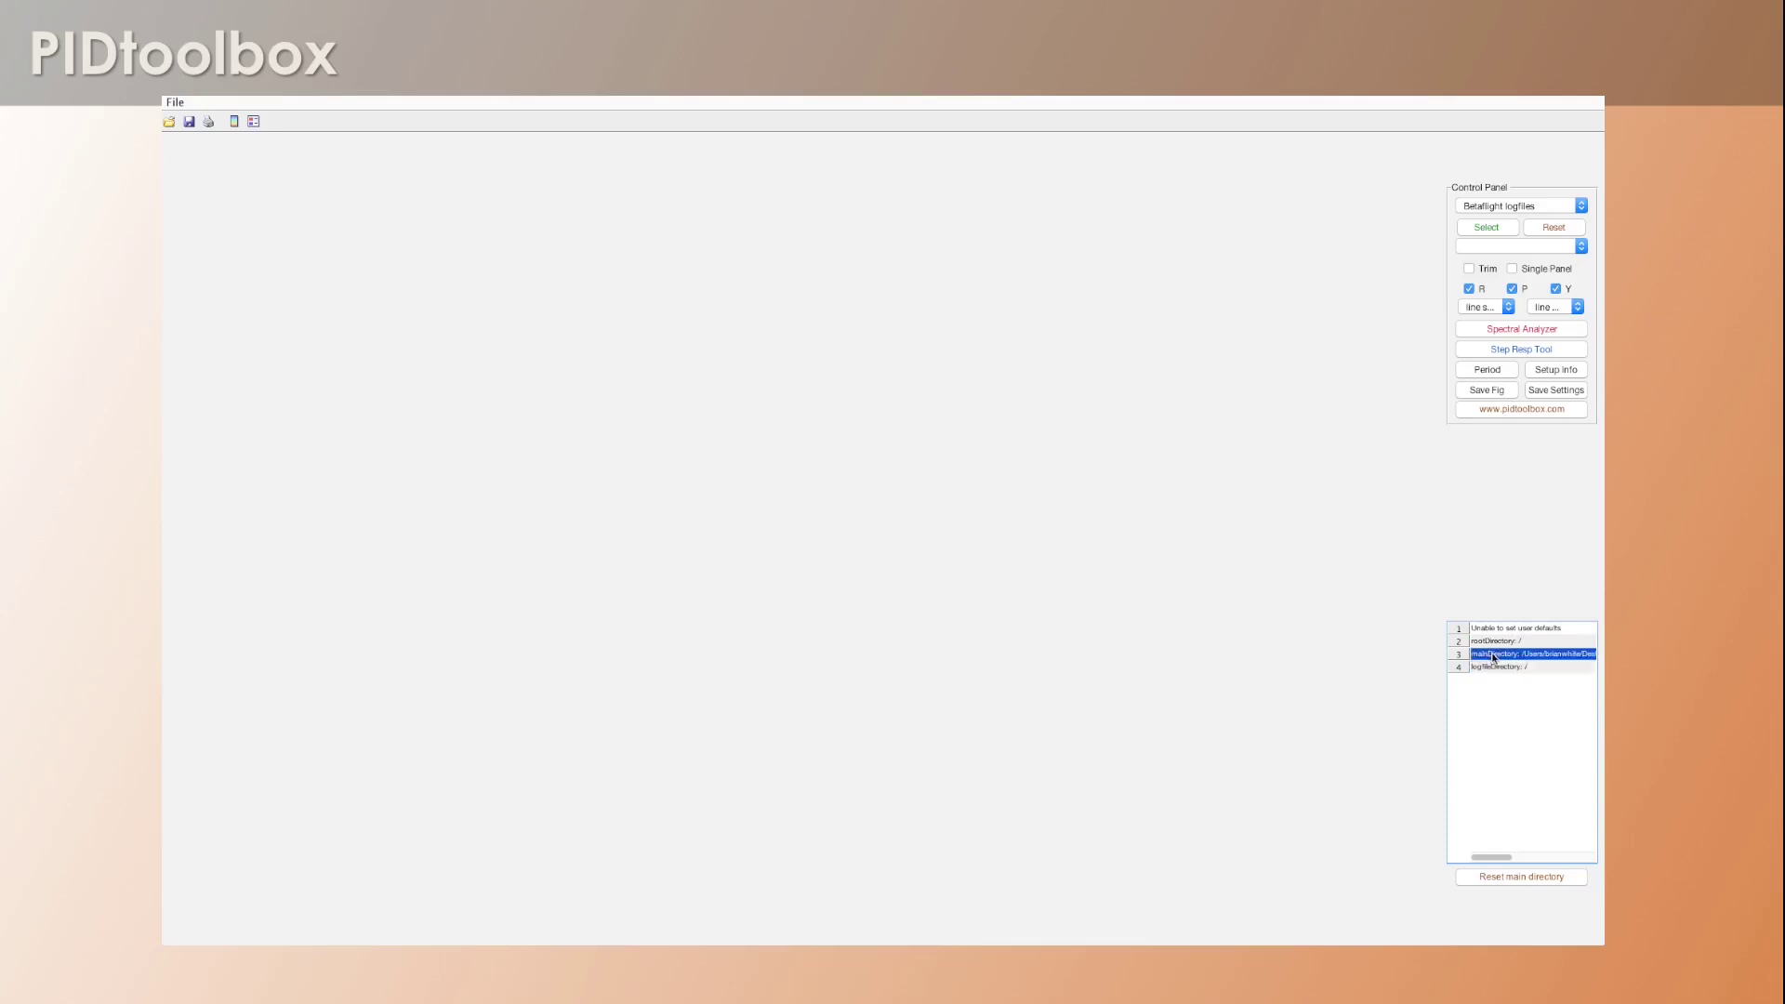
drag(1495, 857, 1449, 857)
Step: Reset the main directory and reselect Desktop > PIDtoolbox_v0.58_osx > main as working directory
click(1515, 873)
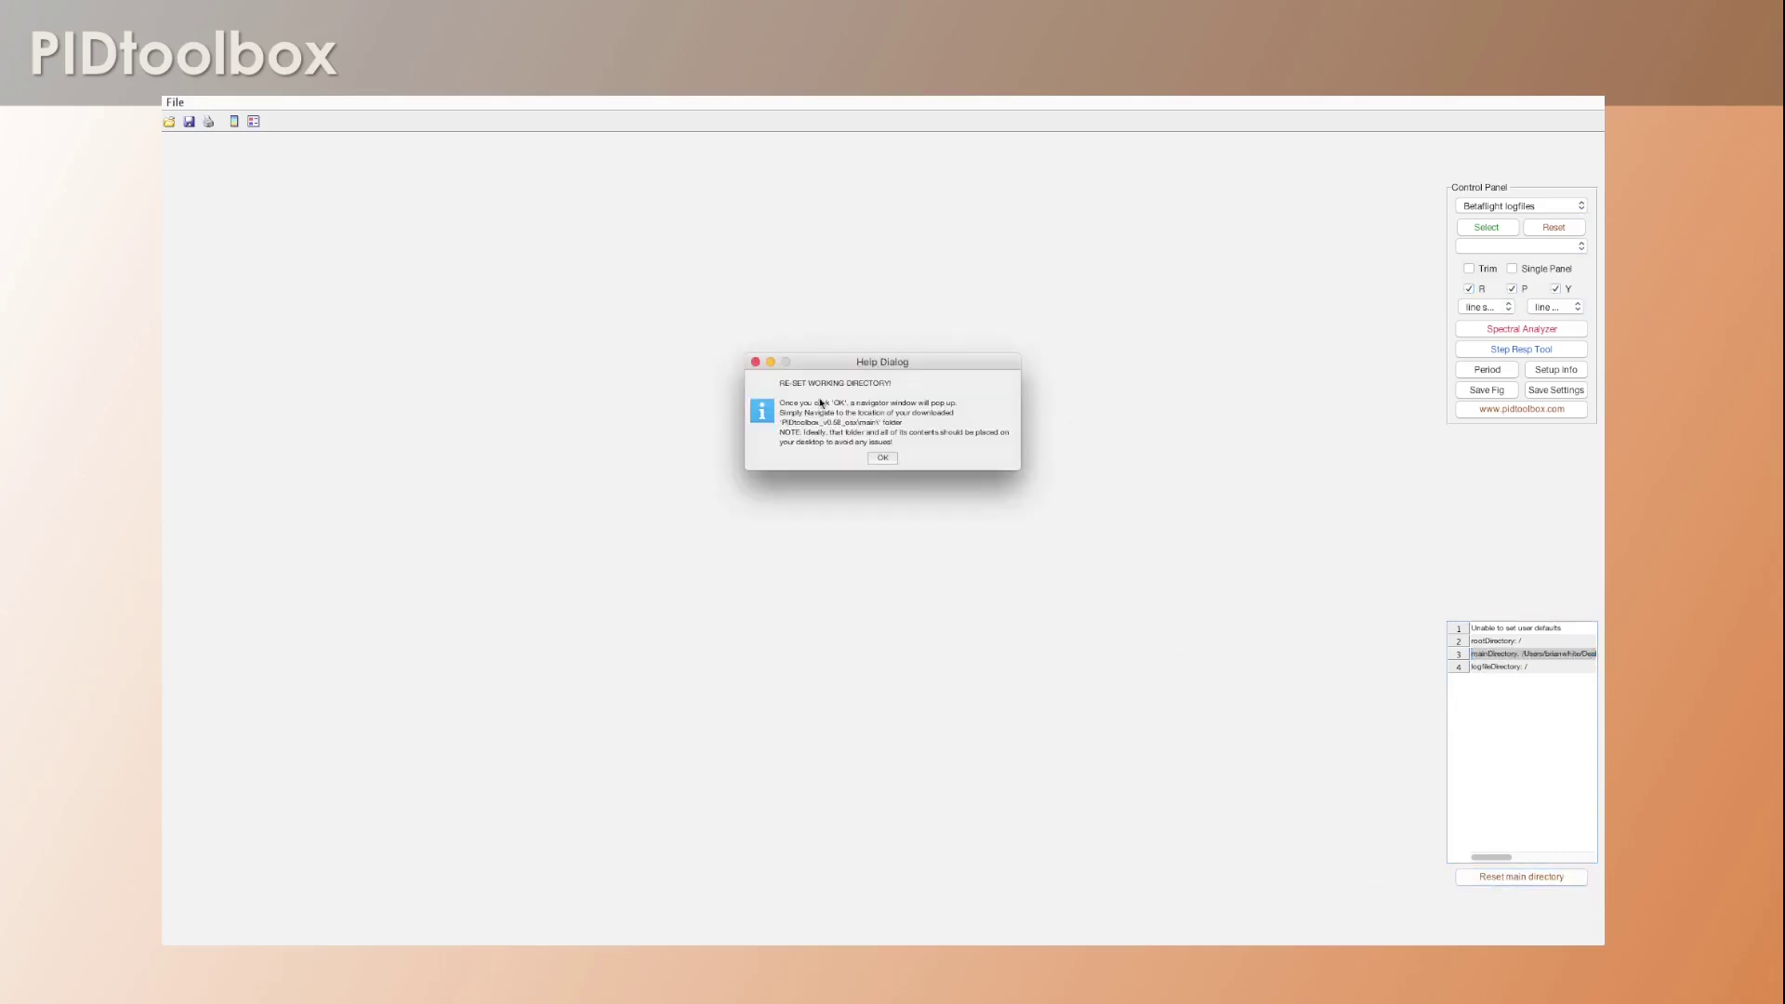
click(883, 460)
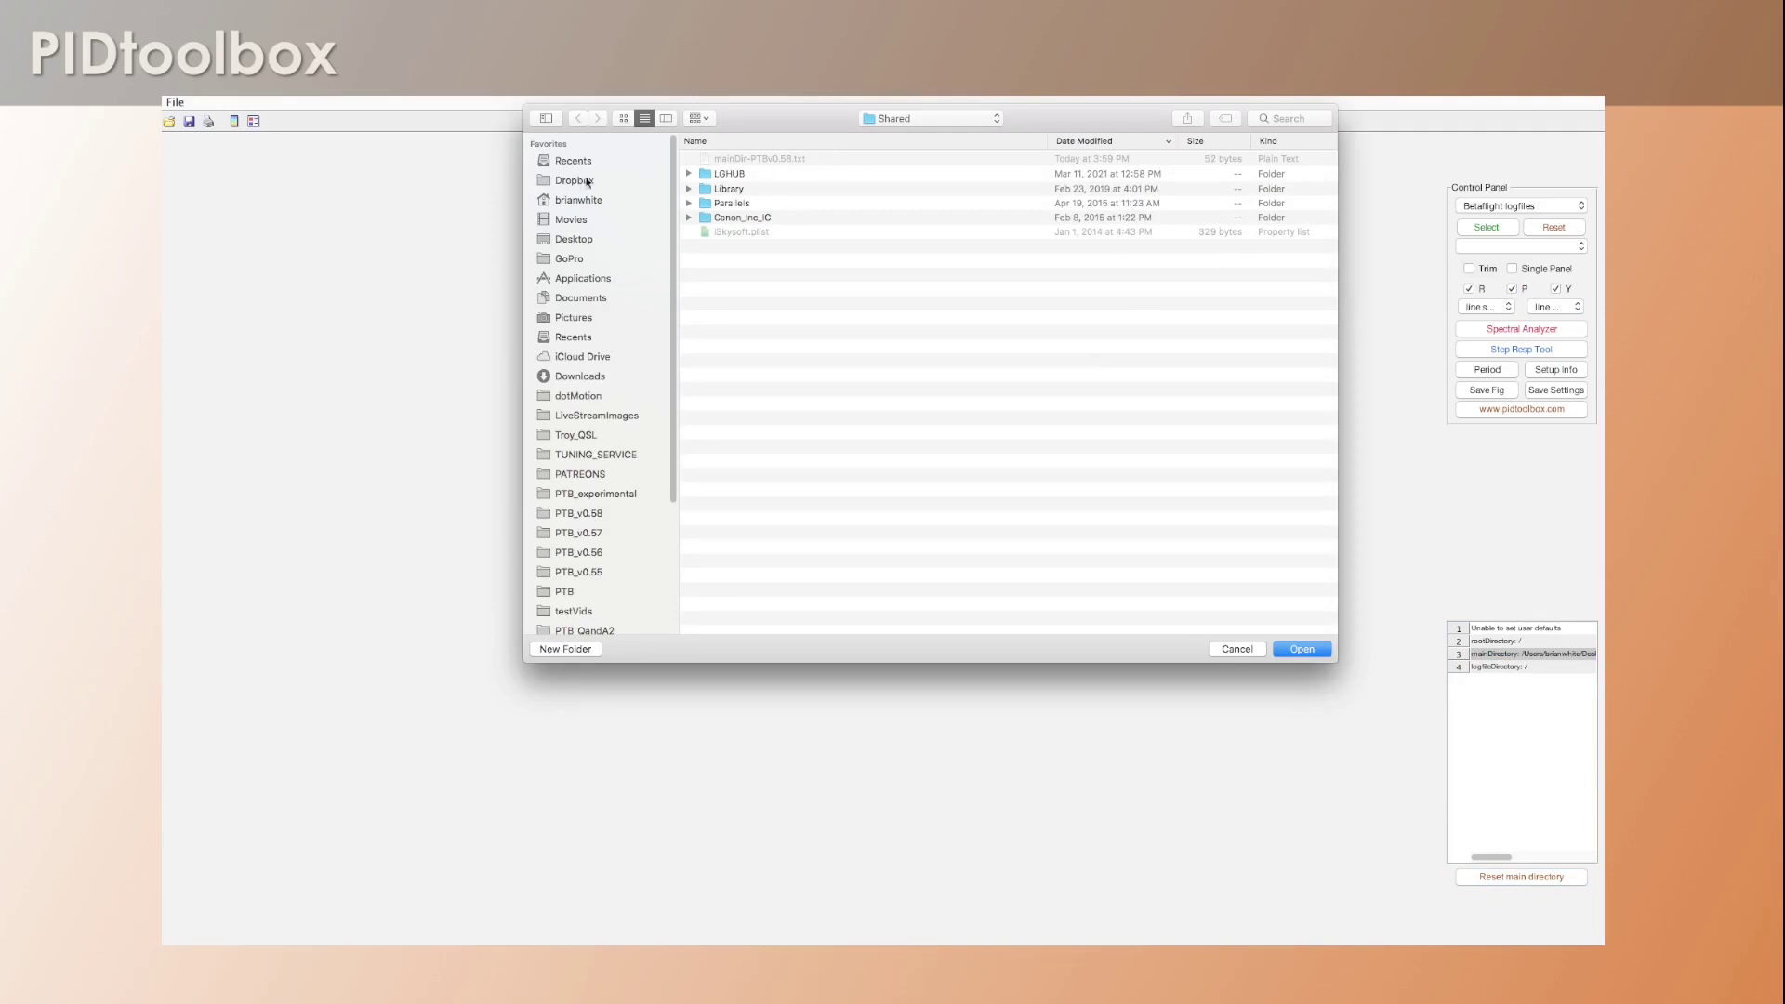
click(573, 239)
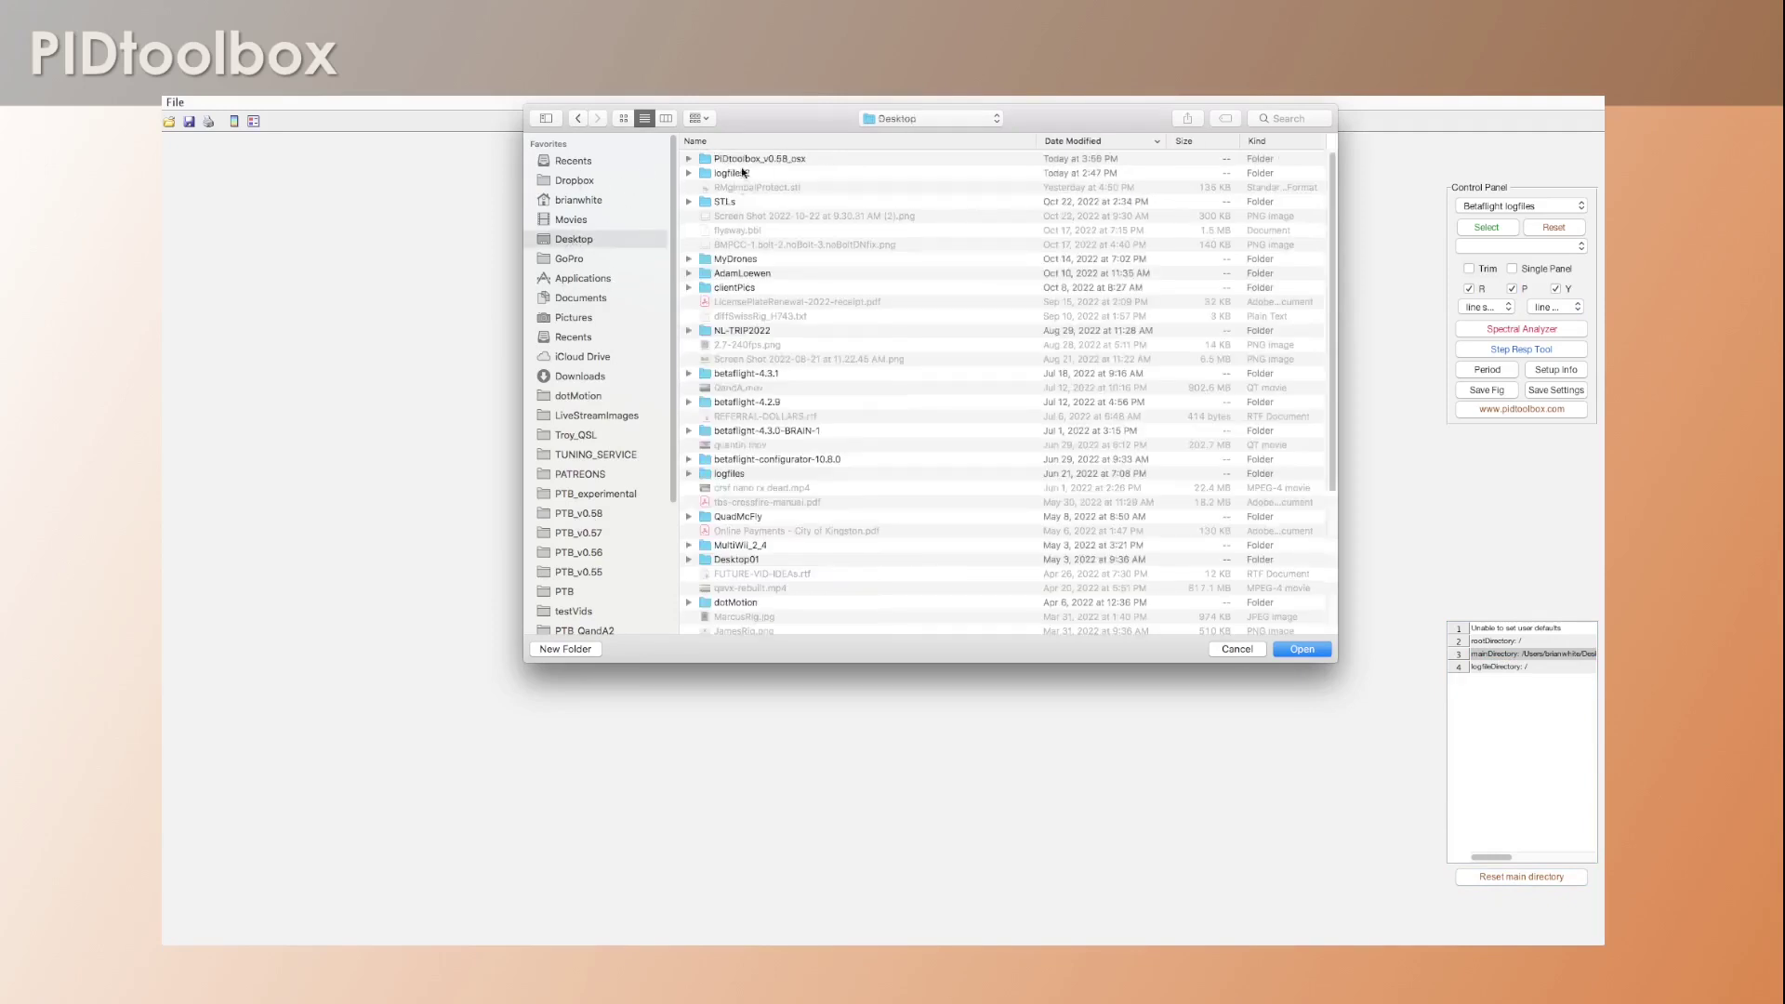
double_click(730, 160)
click(733, 159)
double_click(733, 160)
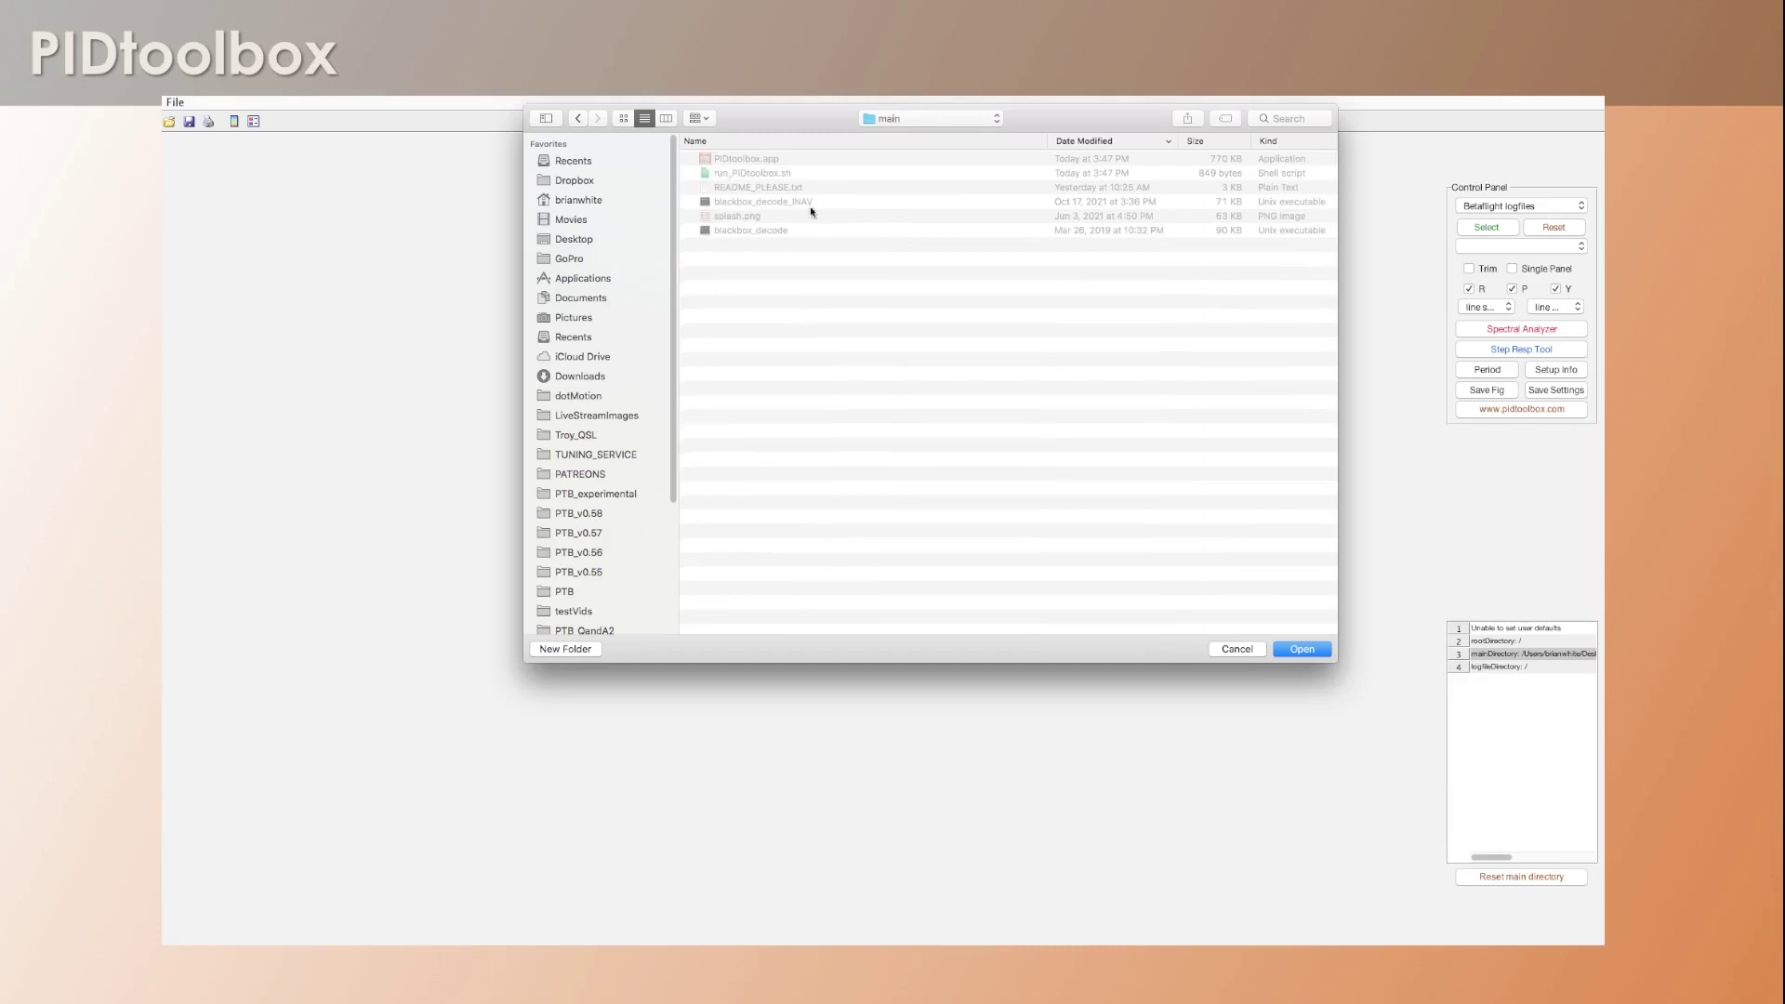
click(1300, 649)
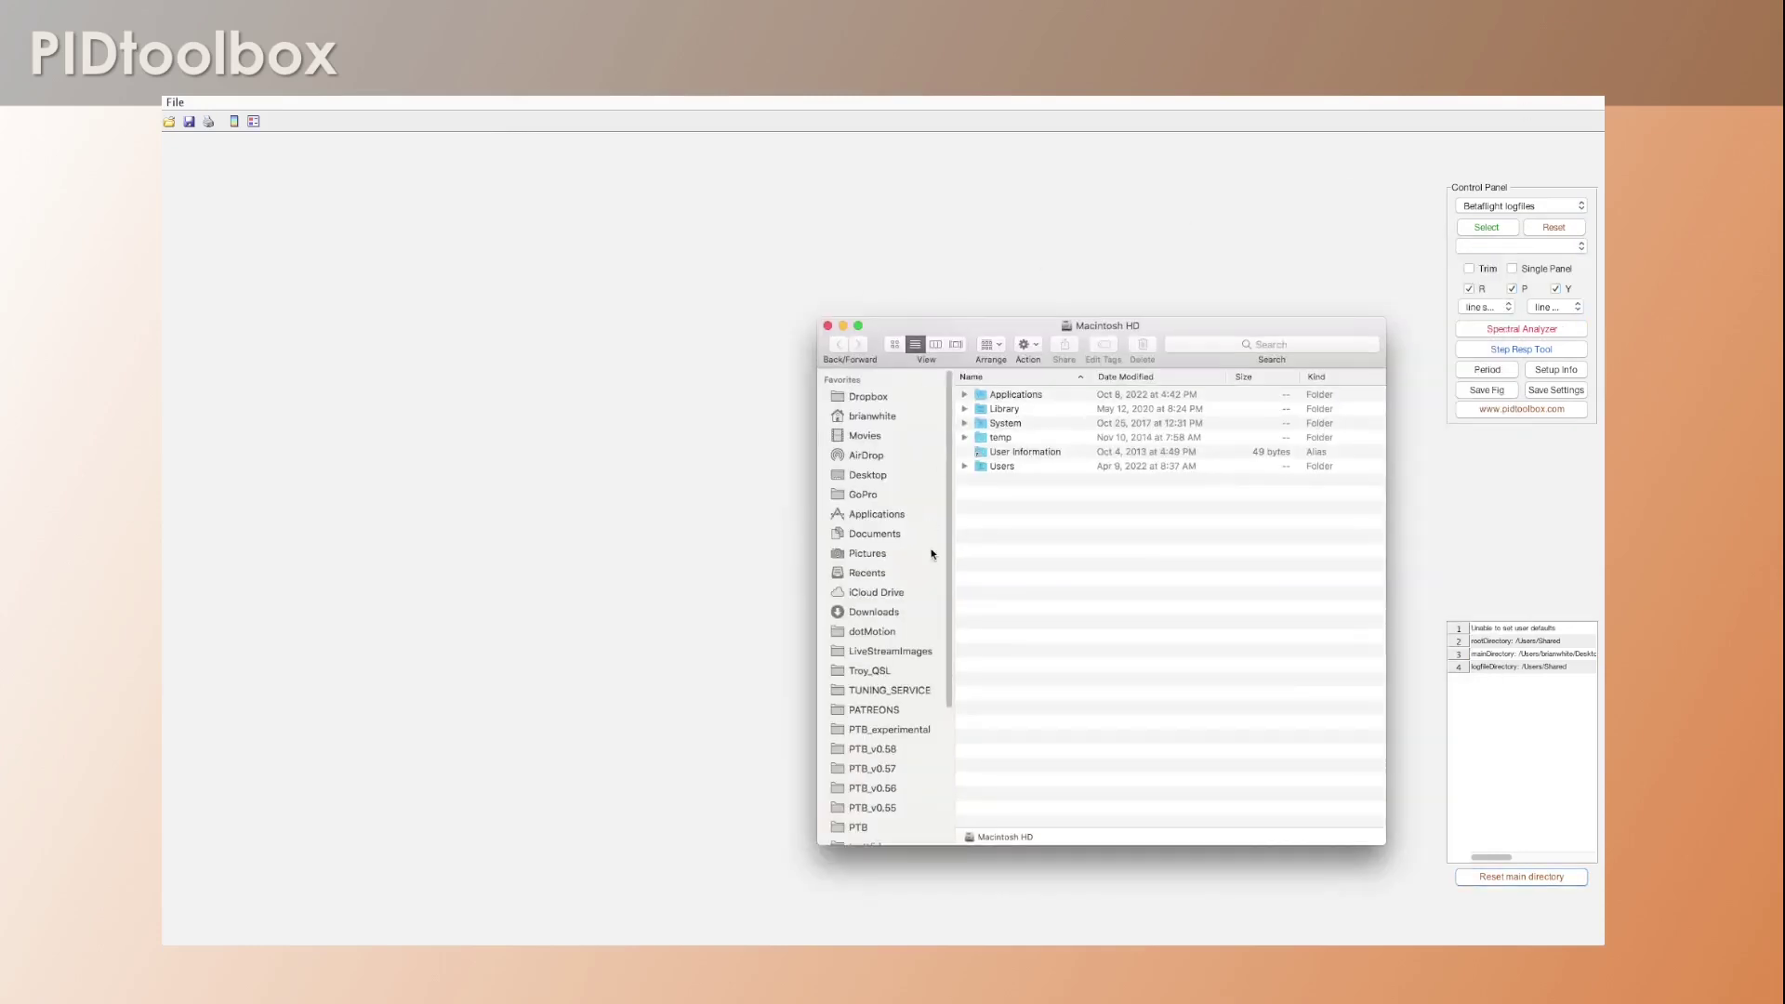
Step: Open mainDir-PTBv0.58.txt in Users > Shared and inspect the saved main folder path
click(1001, 470)
double_click(1000, 469)
double_click(1005, 437)
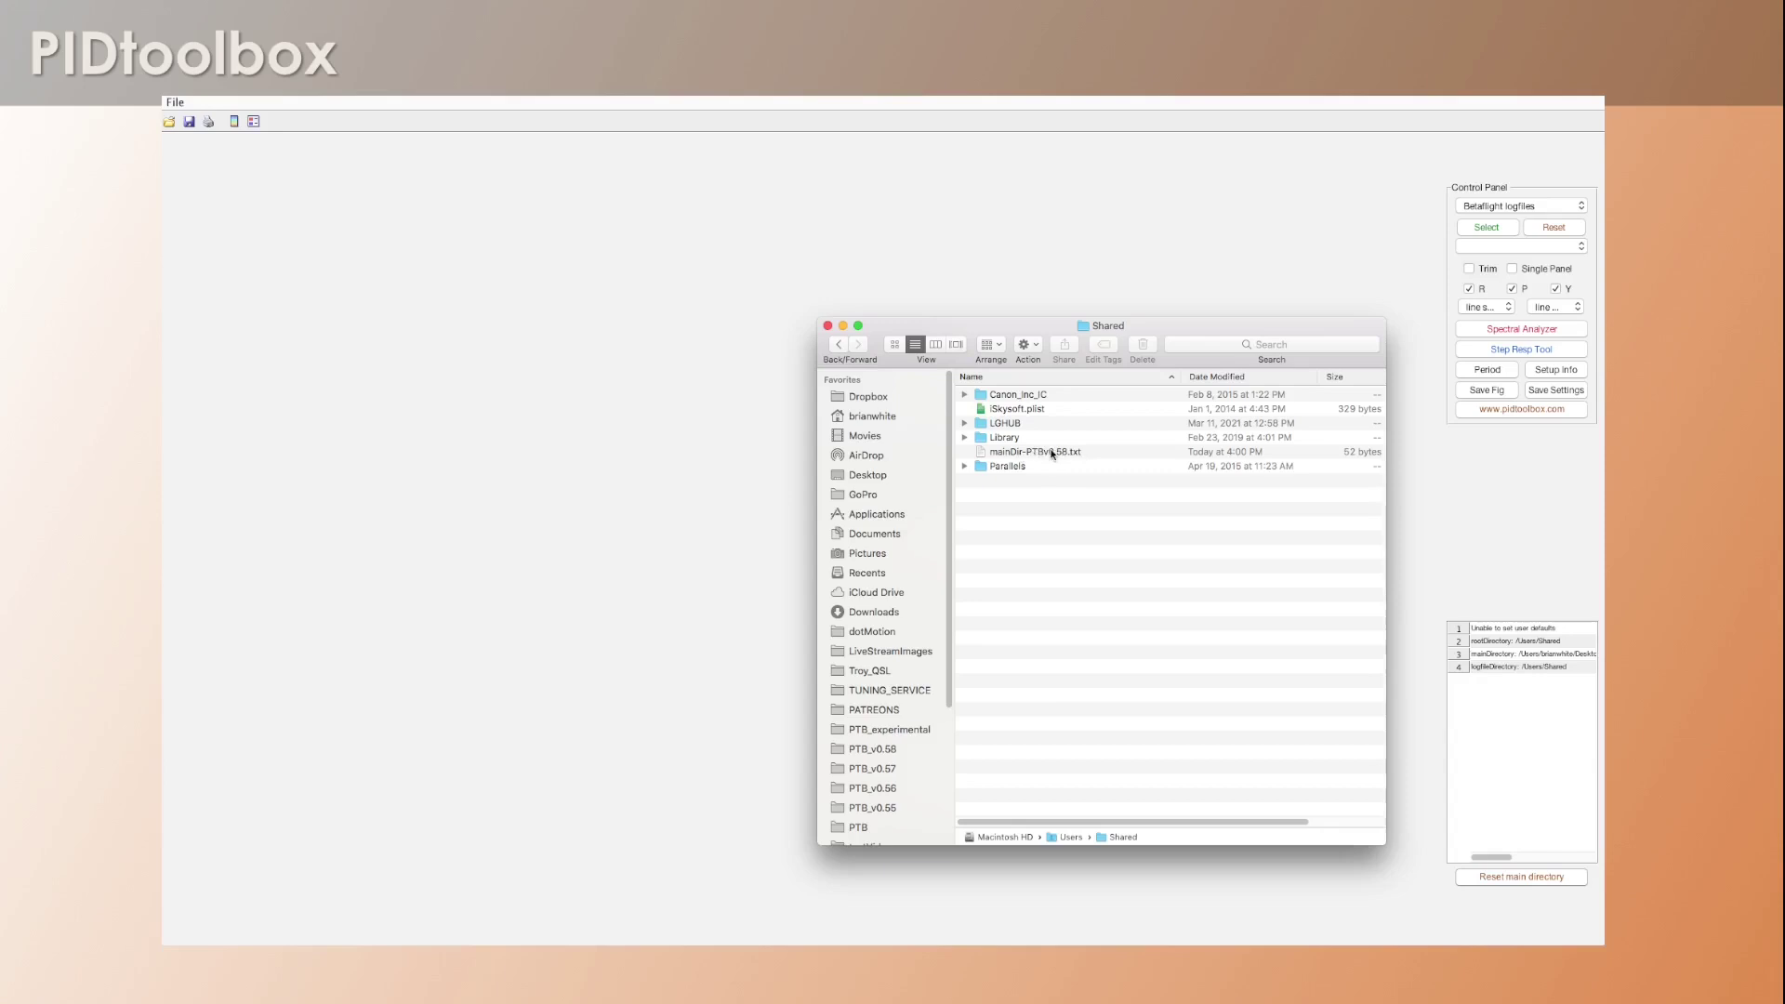
double_click(1038, 454)
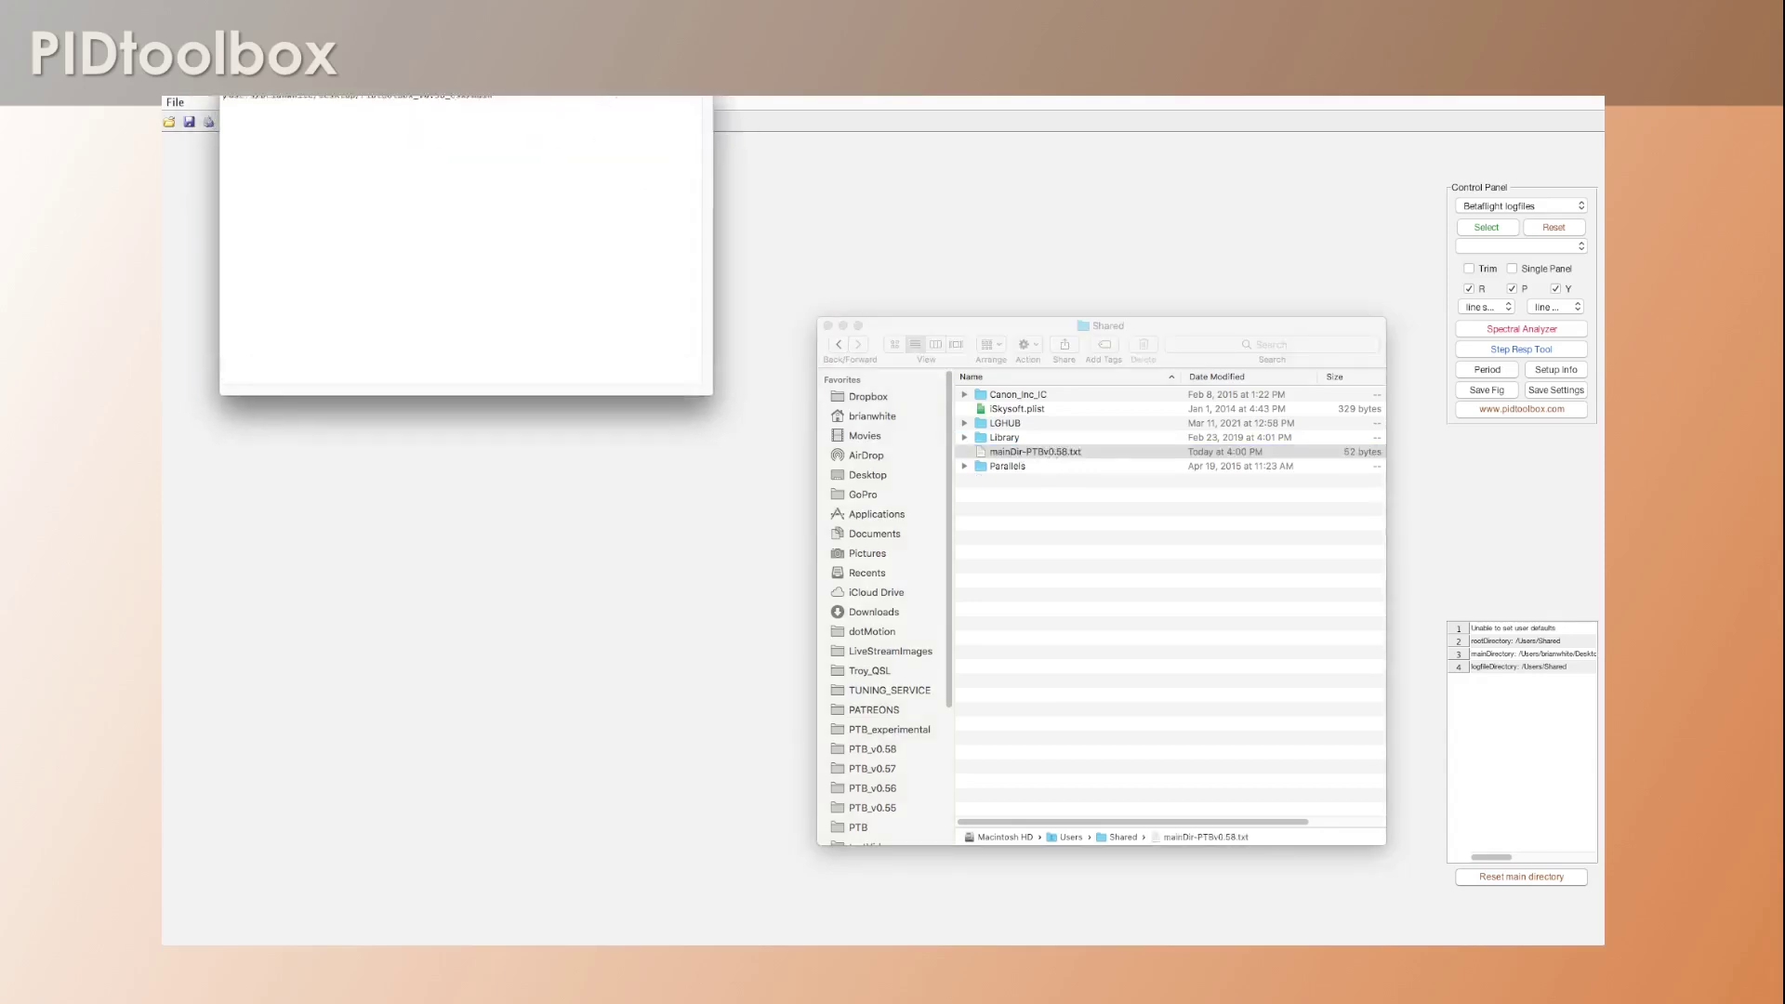
drag(644, 428, 877, 435)
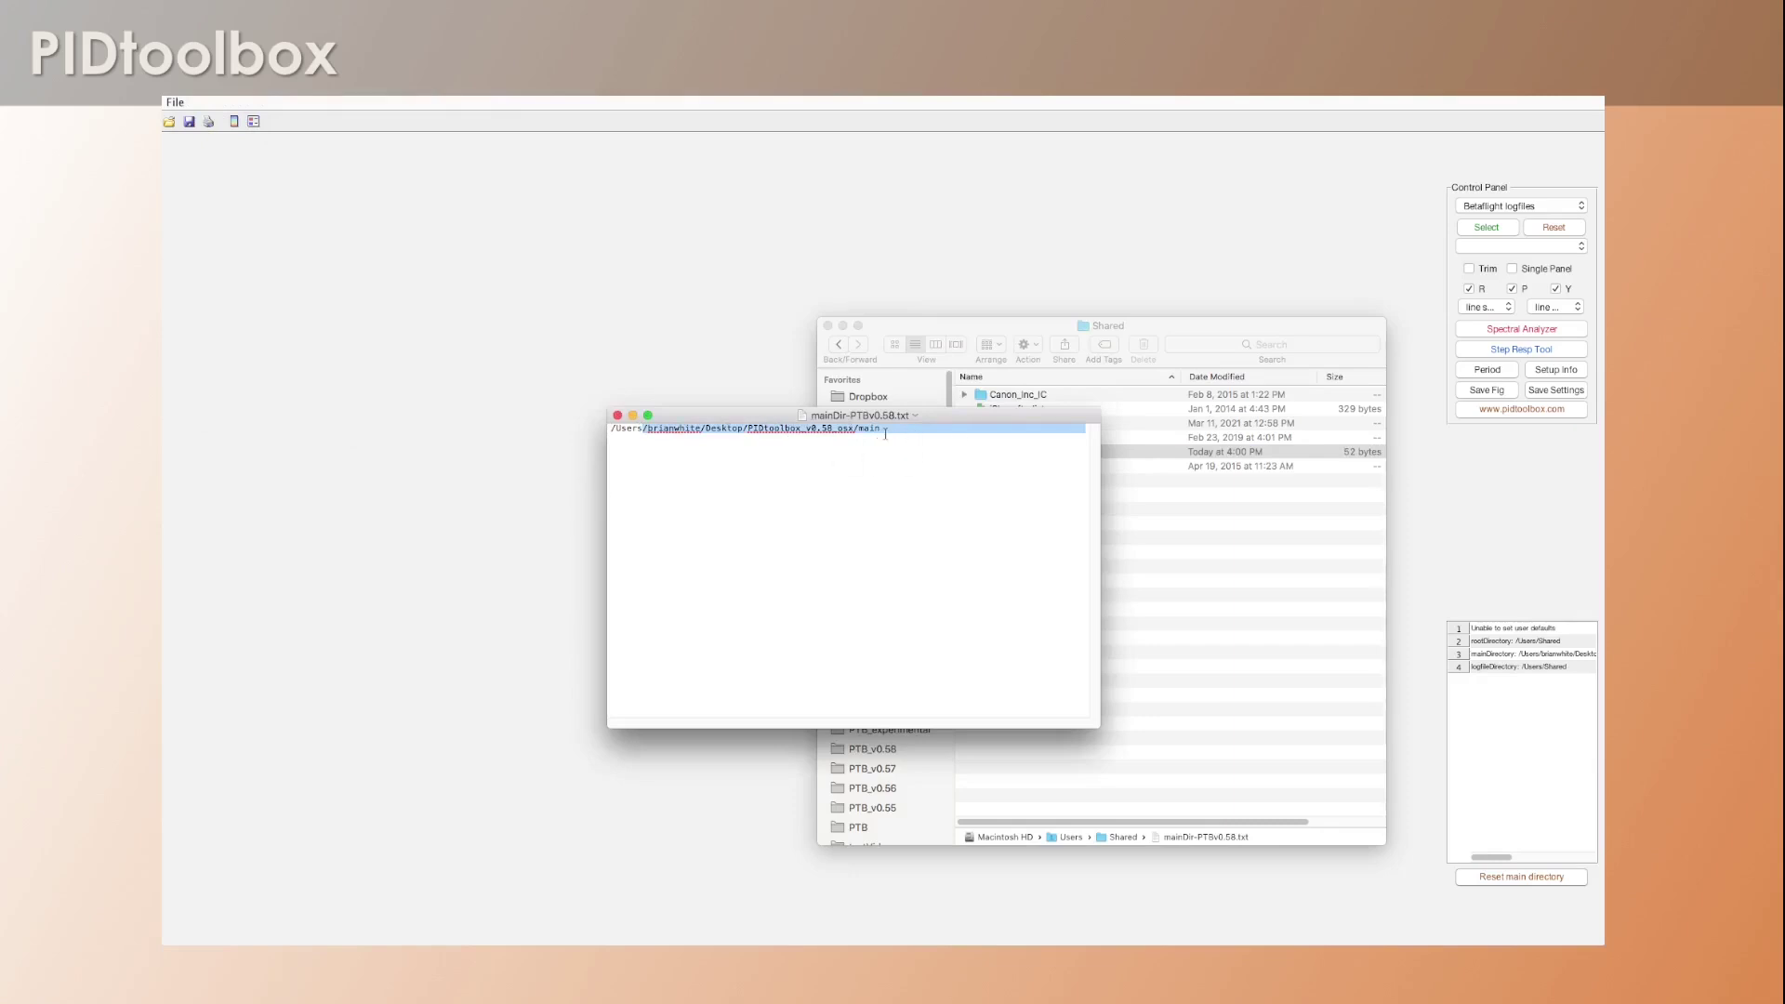
drag(896, 429, 611, 429)
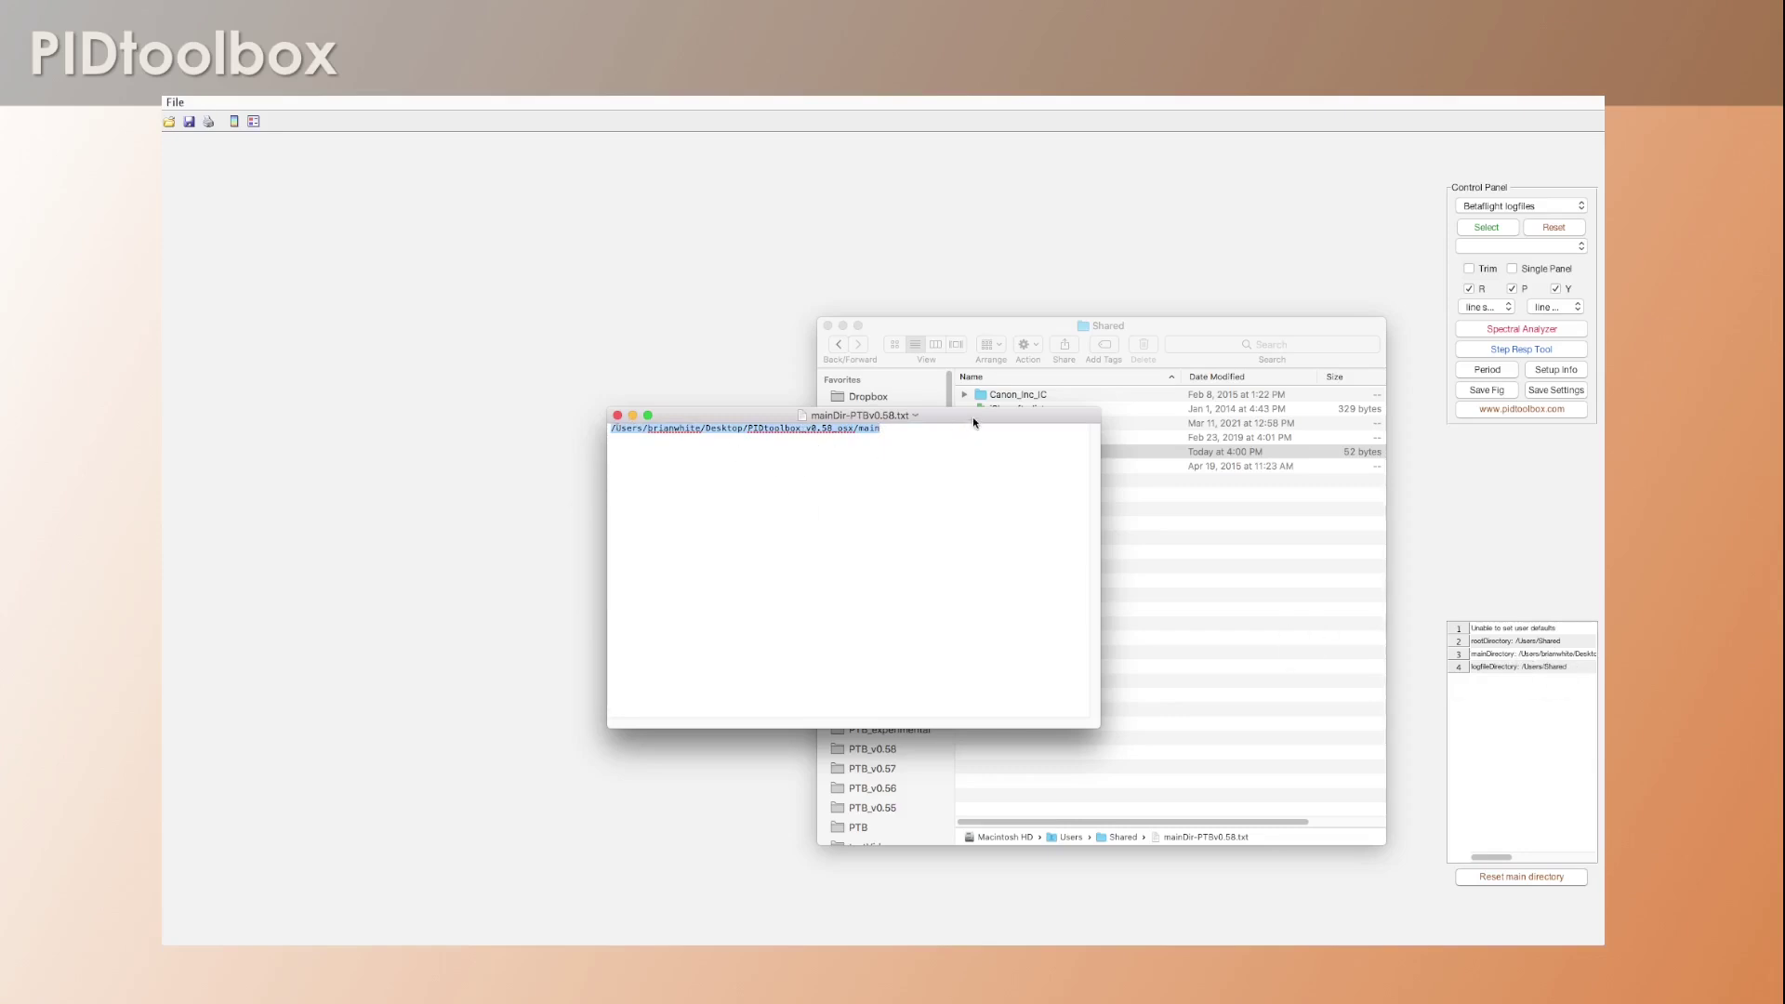
drag(973, 422, 675, 426)
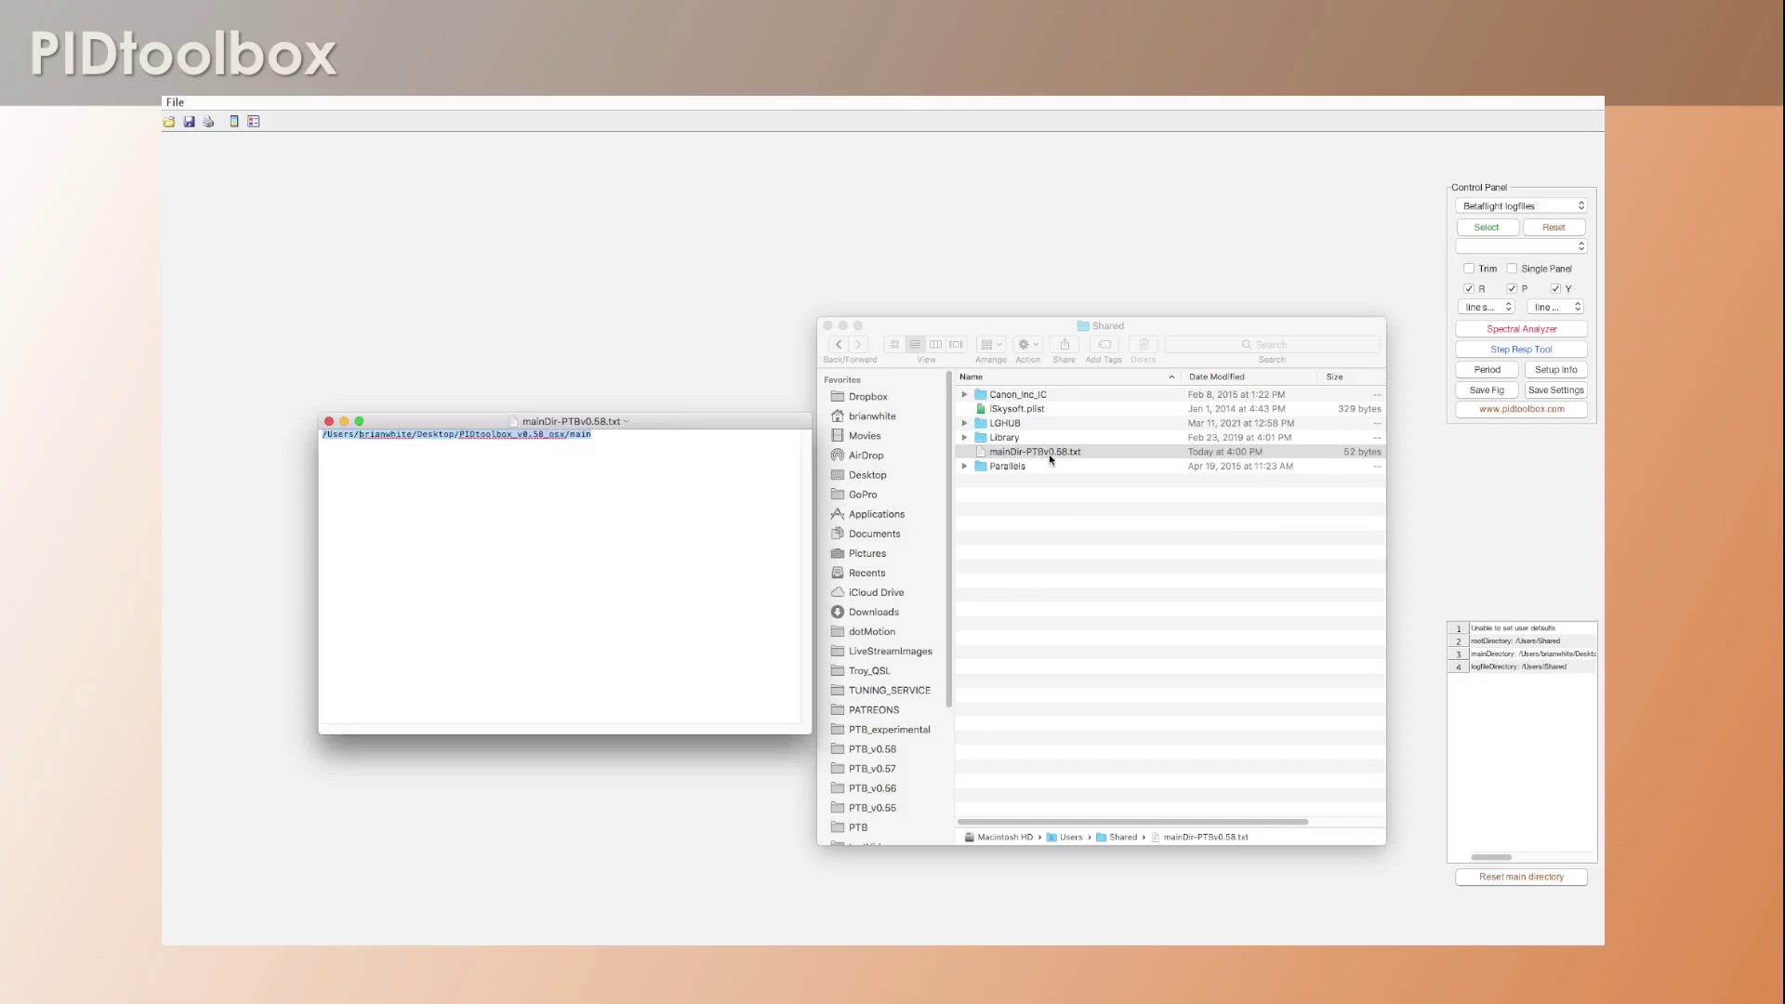
Step: Close the text file, move mainDir-PTBv0.58.txt to the Trash, and quit PIDtoolbox
click(328, 422)
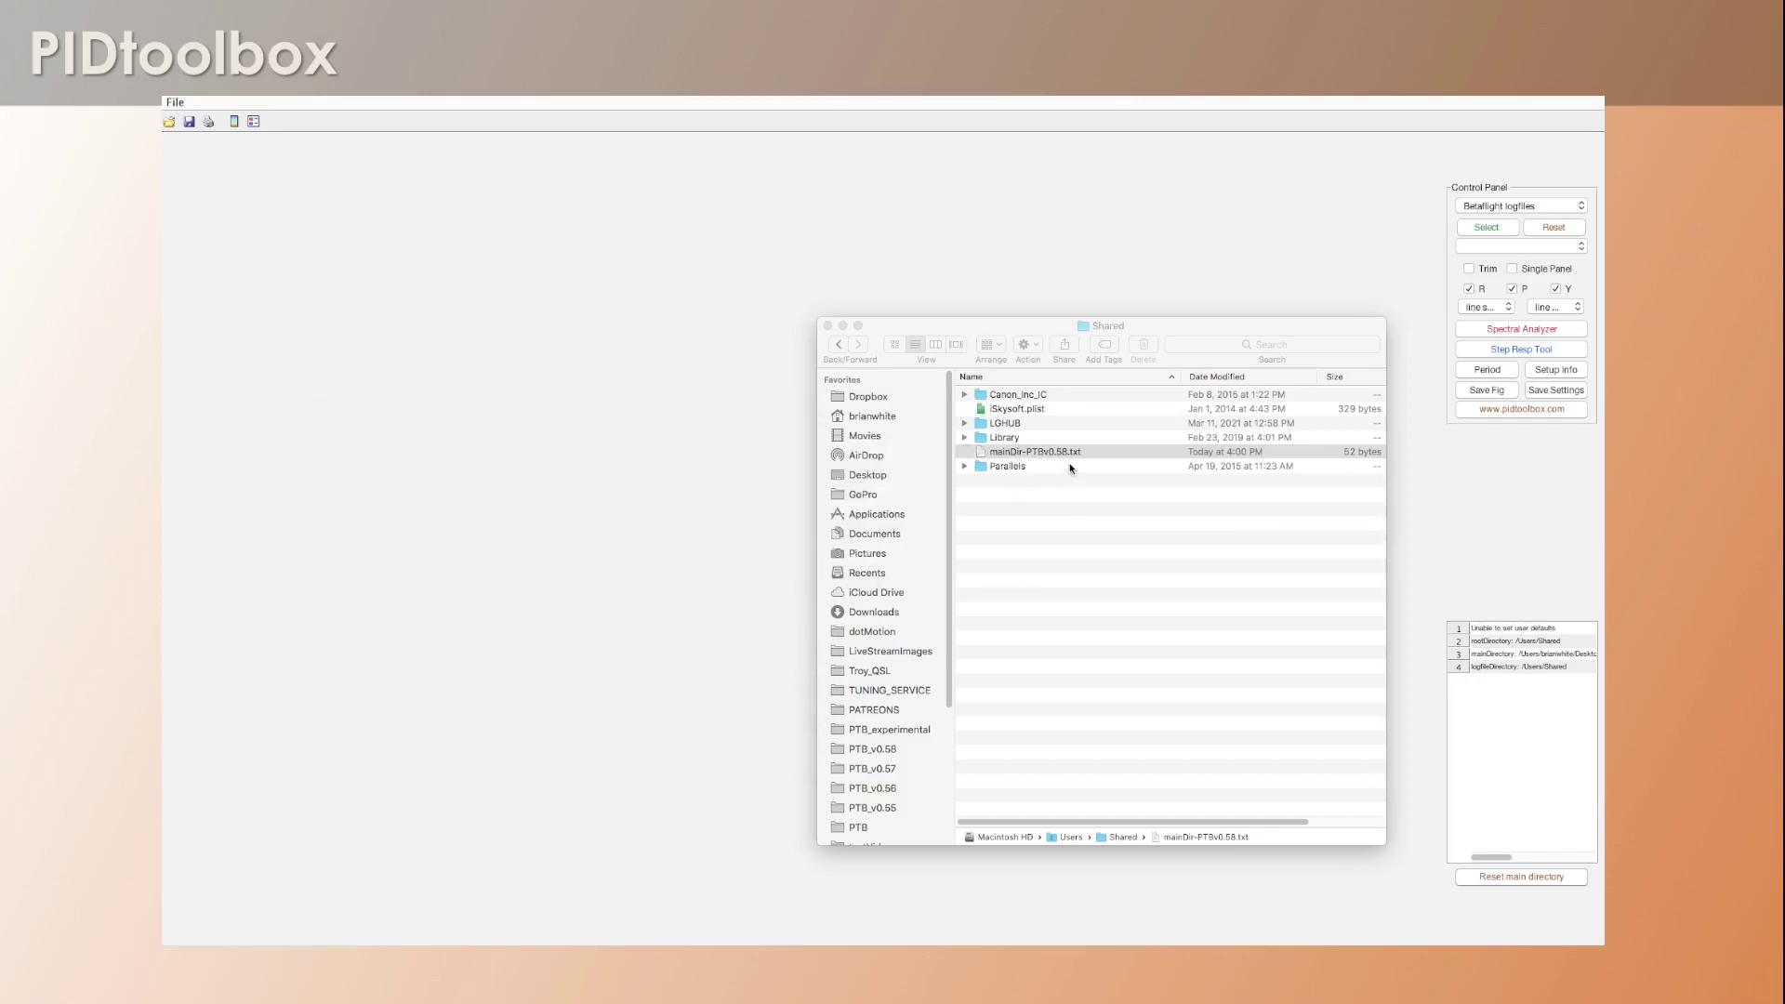
right_click(1028, 453)
click(1095, 497)
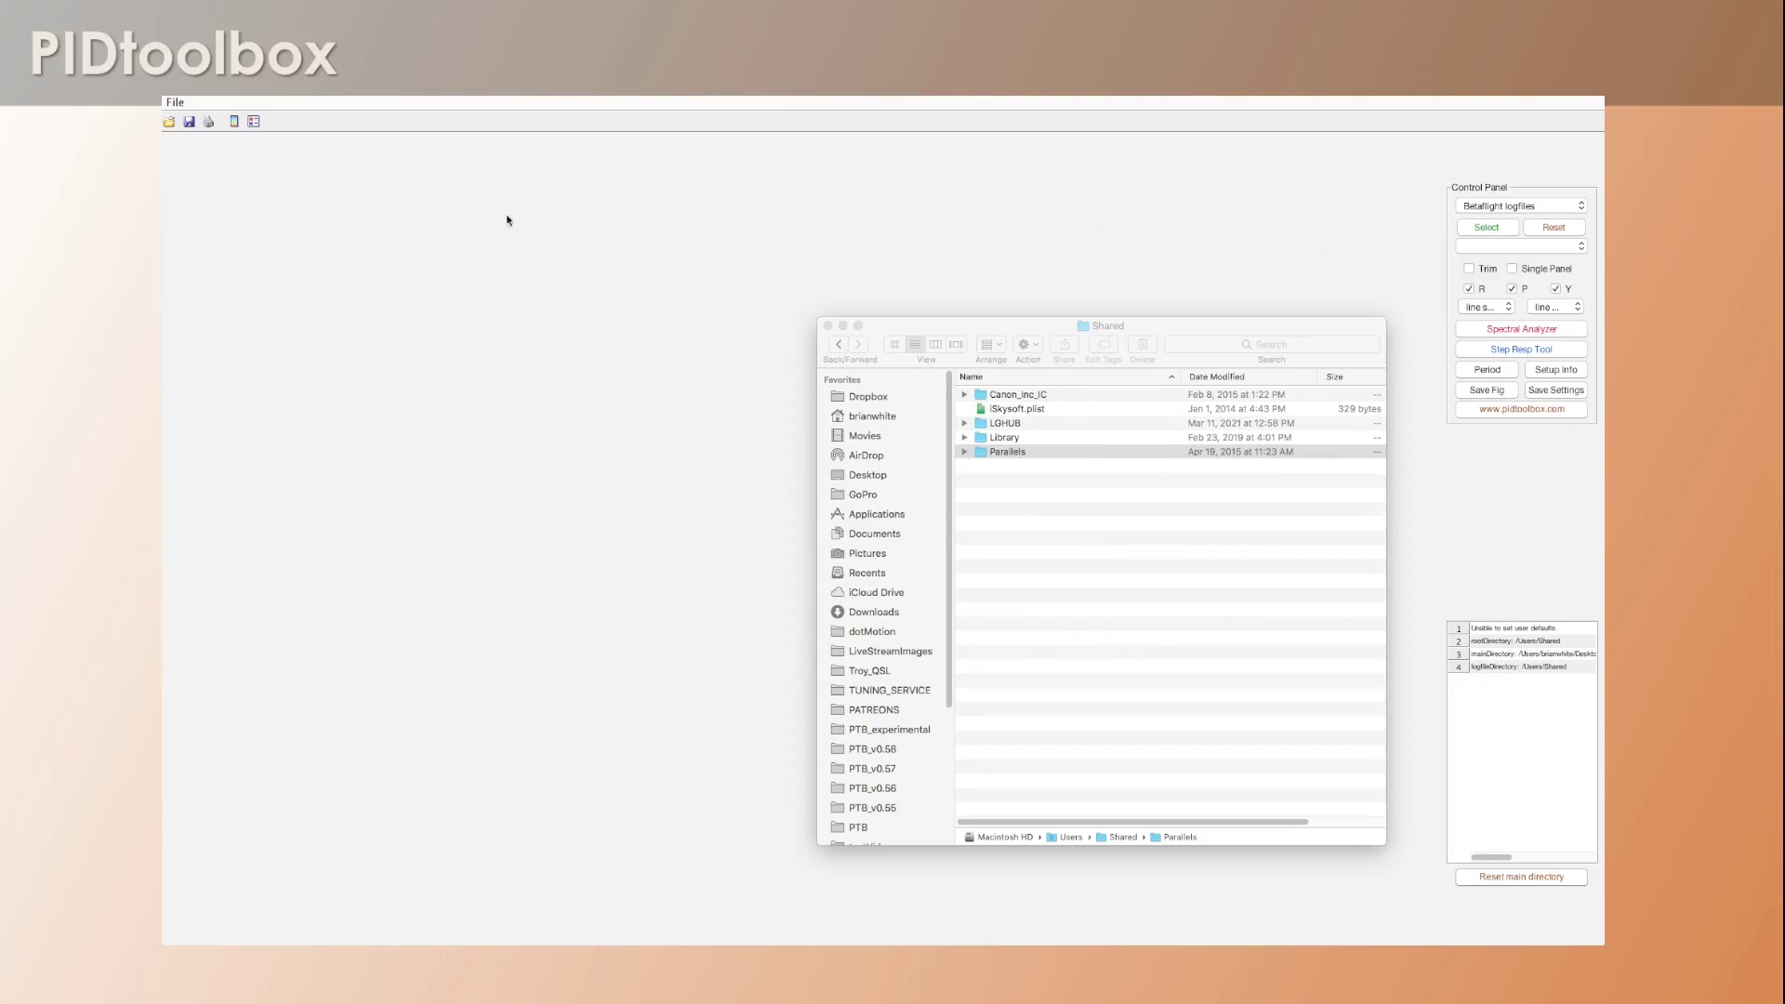
key(super+q)
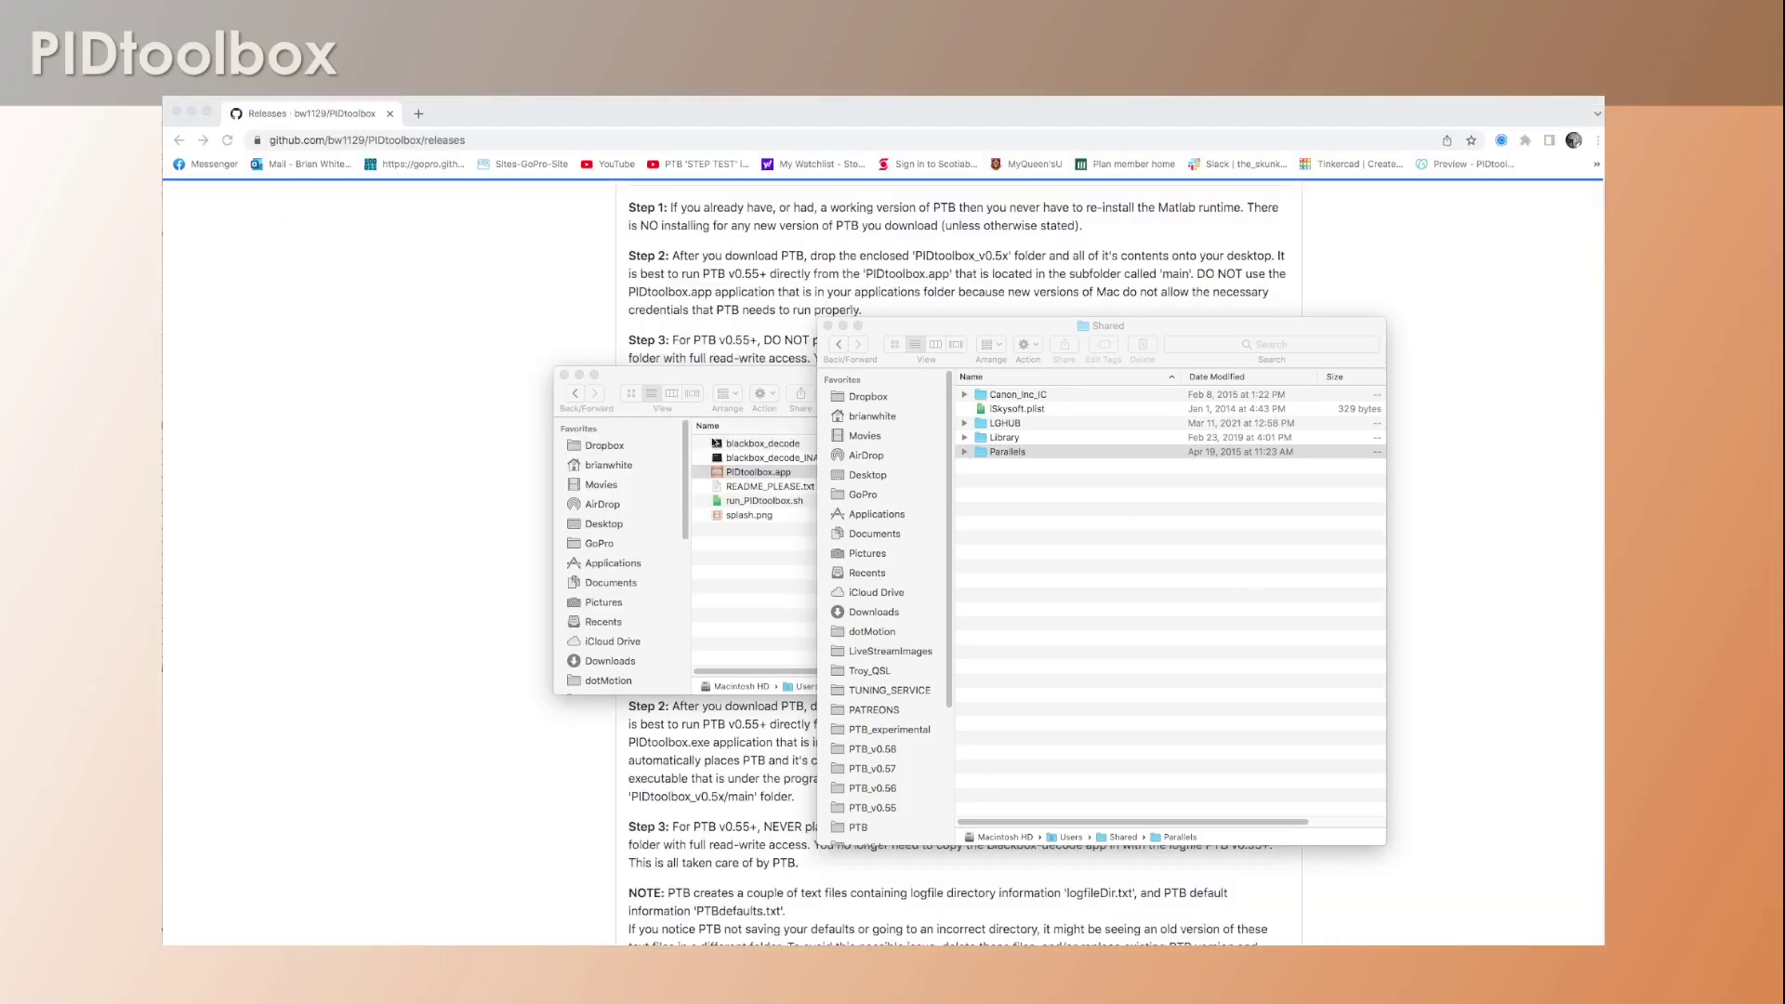
Step: Relaunch PIDtoolbox.app from the main folder and acknowledge the working-directory message
click(781, 471)
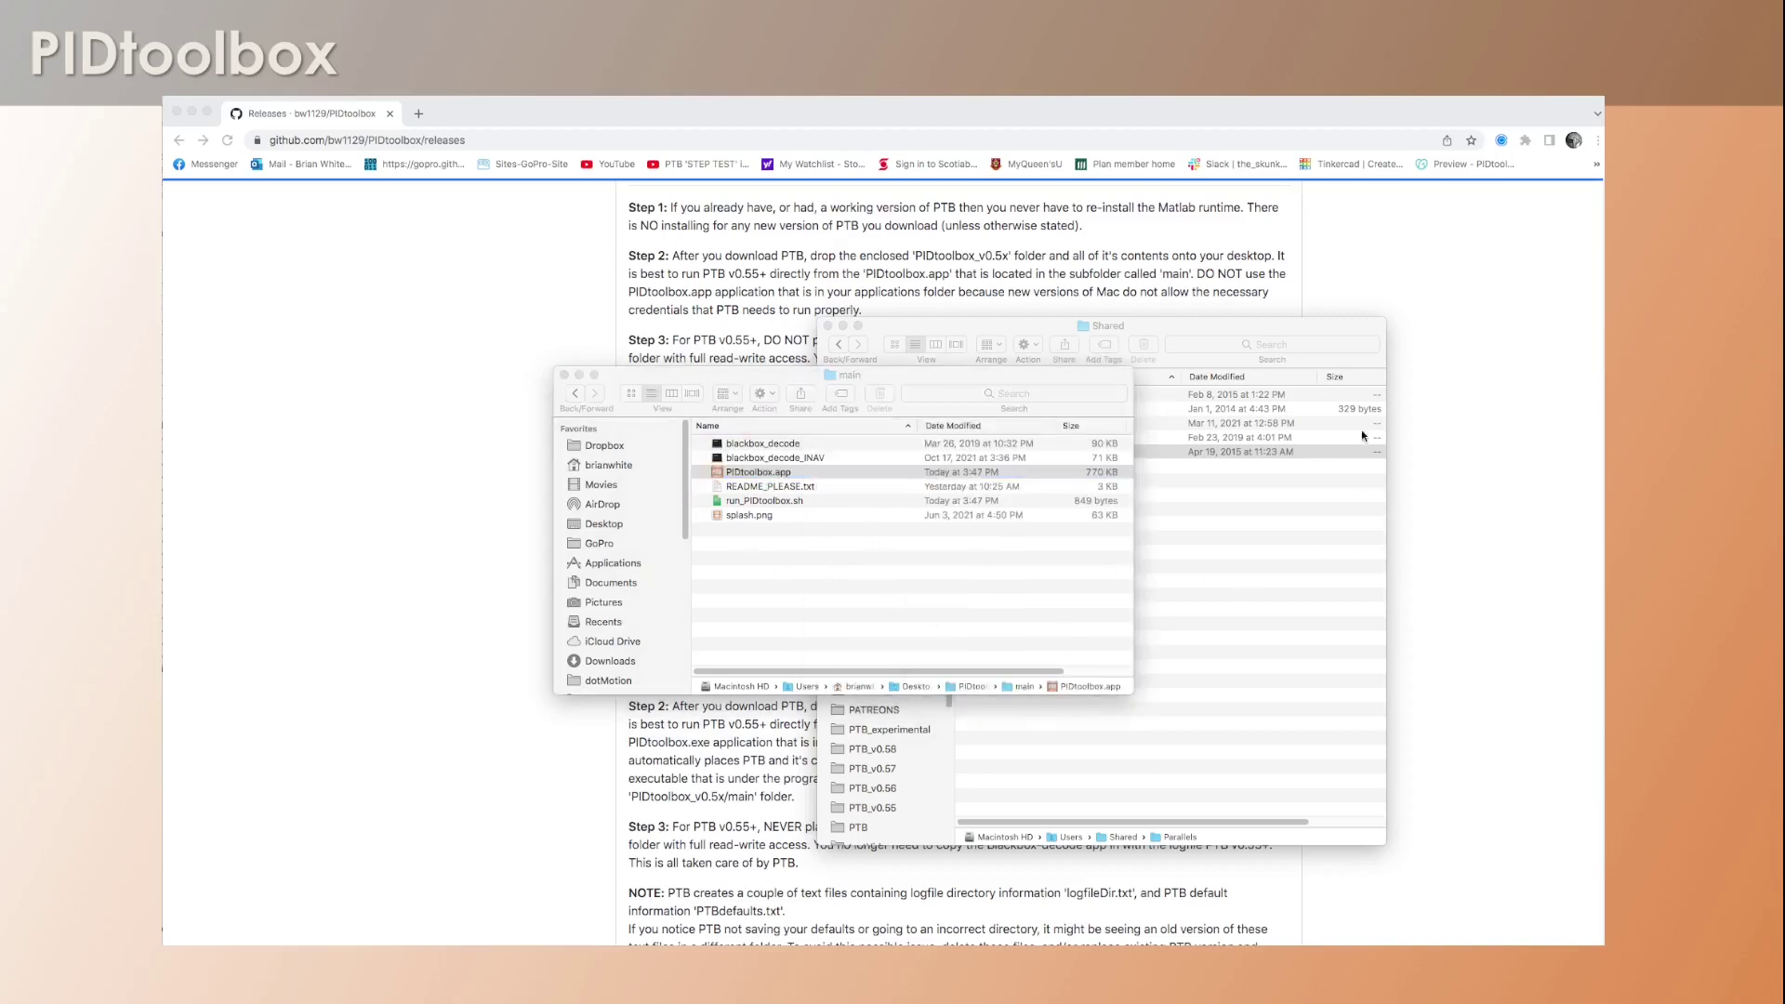
drag(1193, 330, 1256, 339)
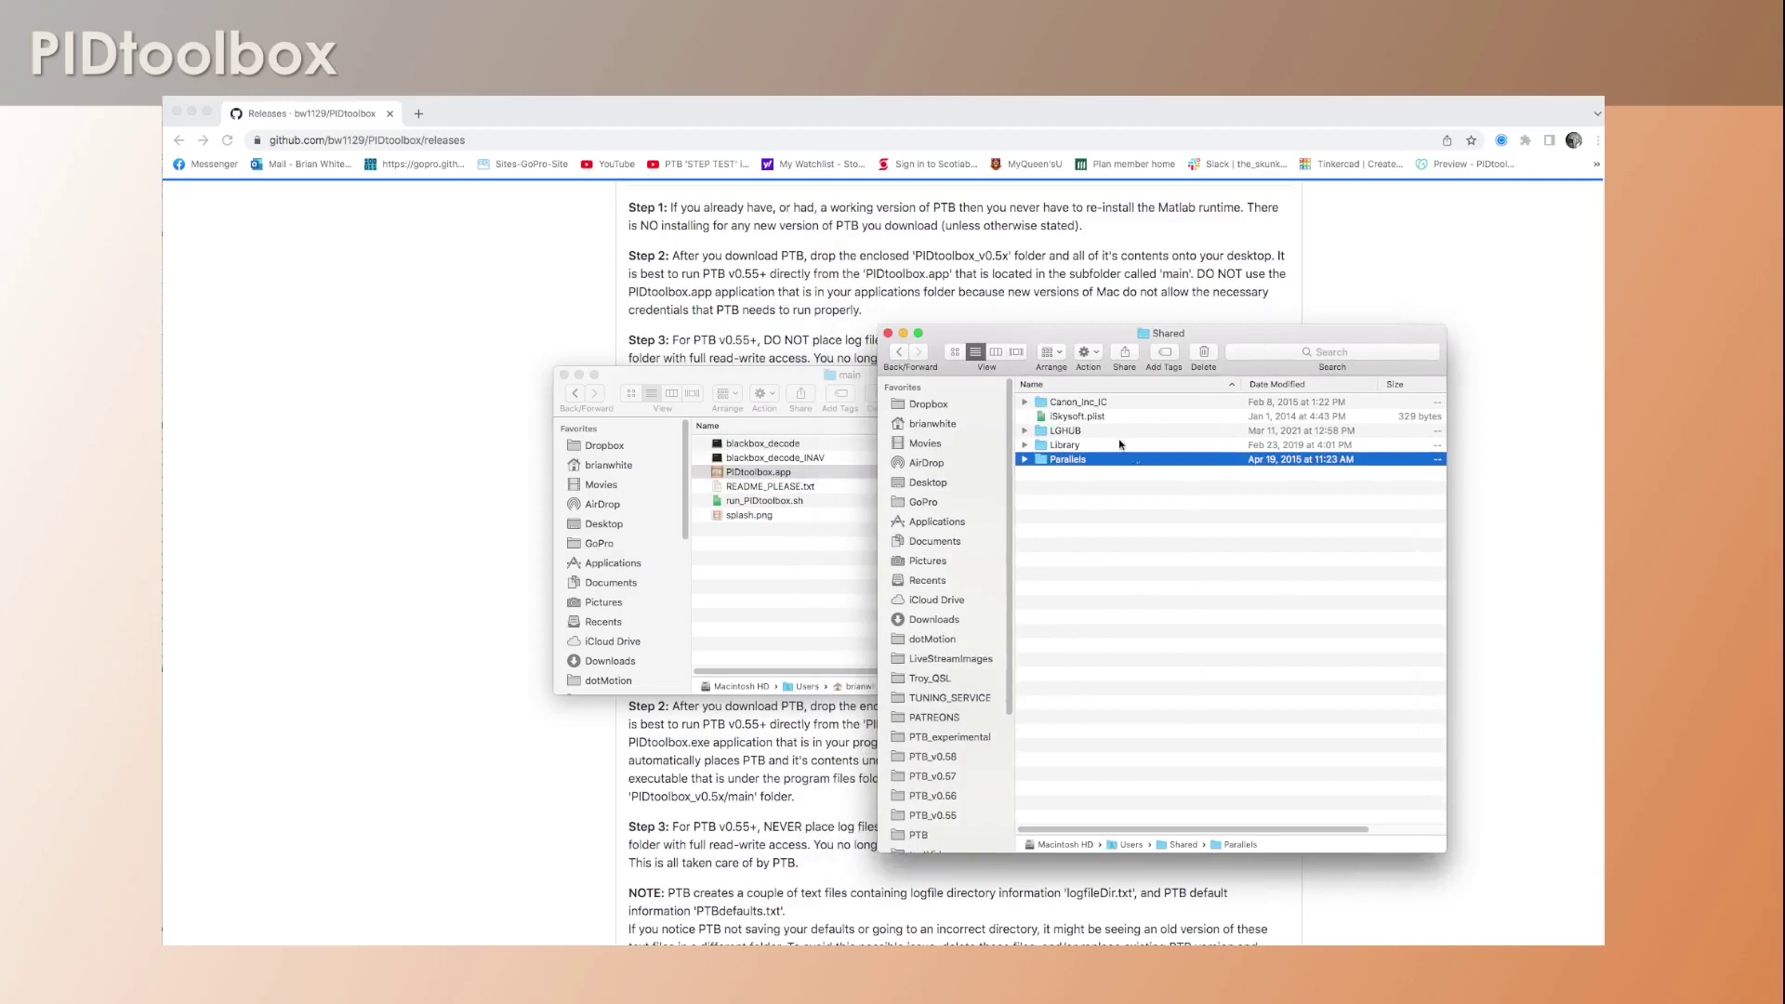
drag(1143, 376, 1204, 376)
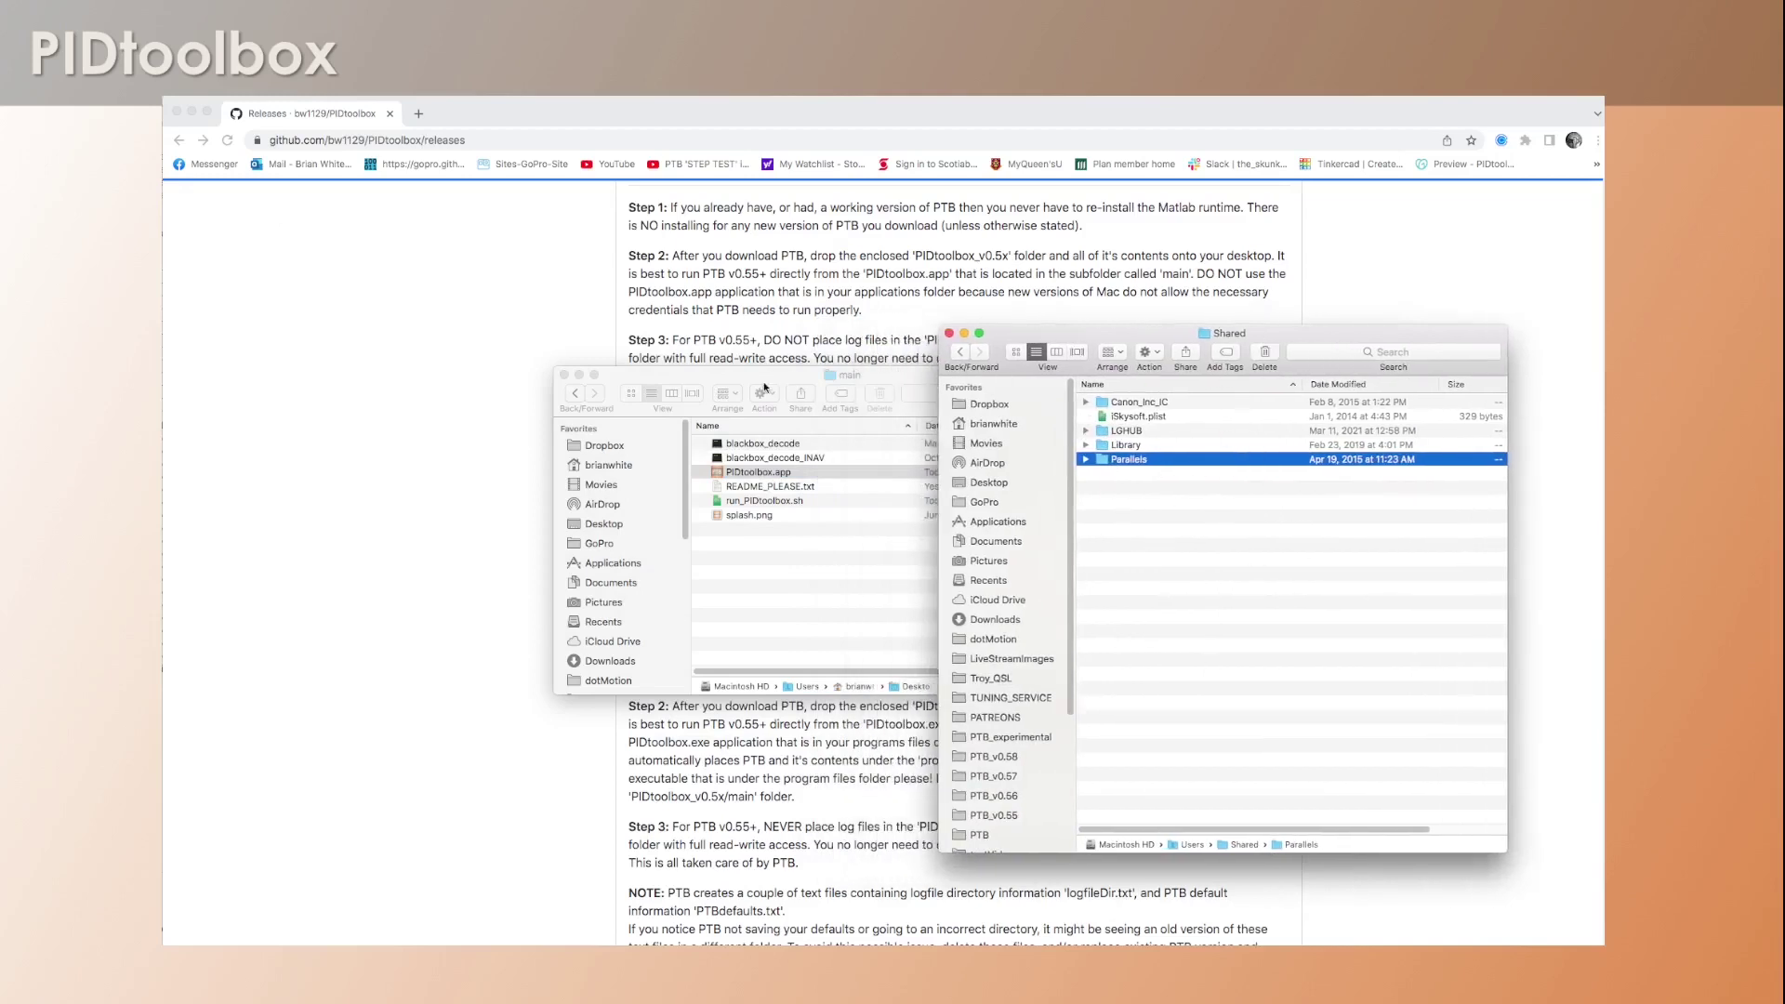
drag(743, 376, 523, 383)
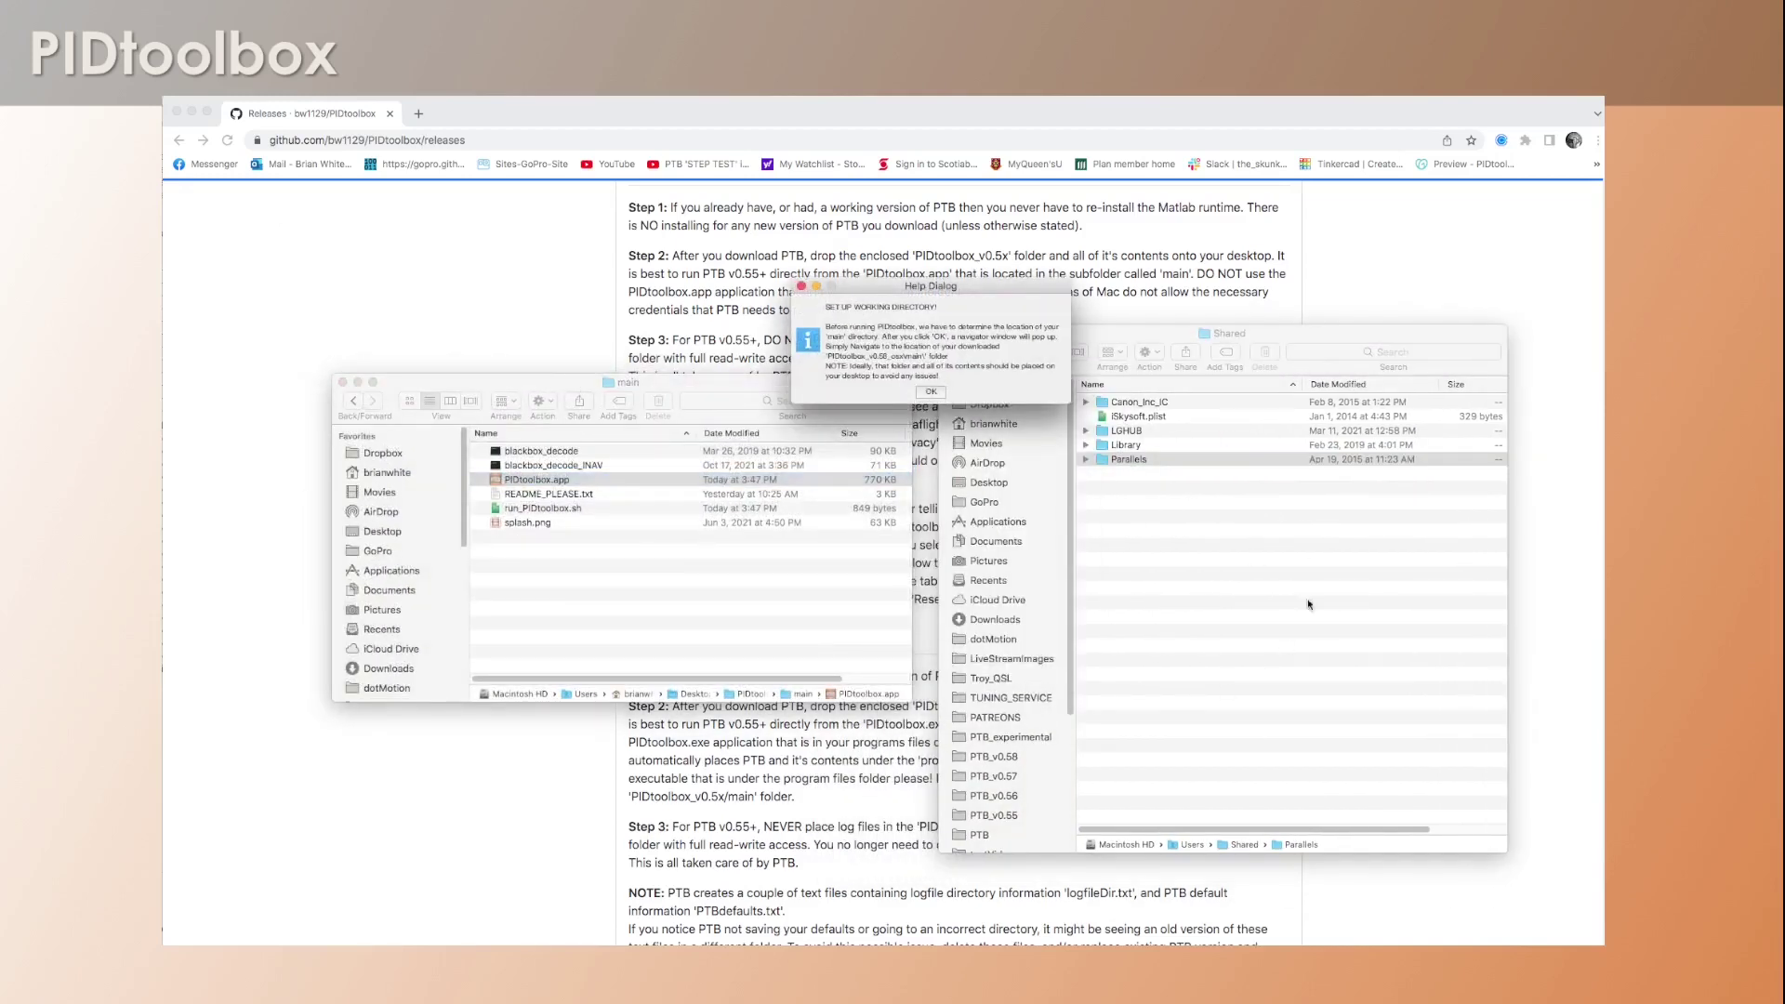
click(931, 393)
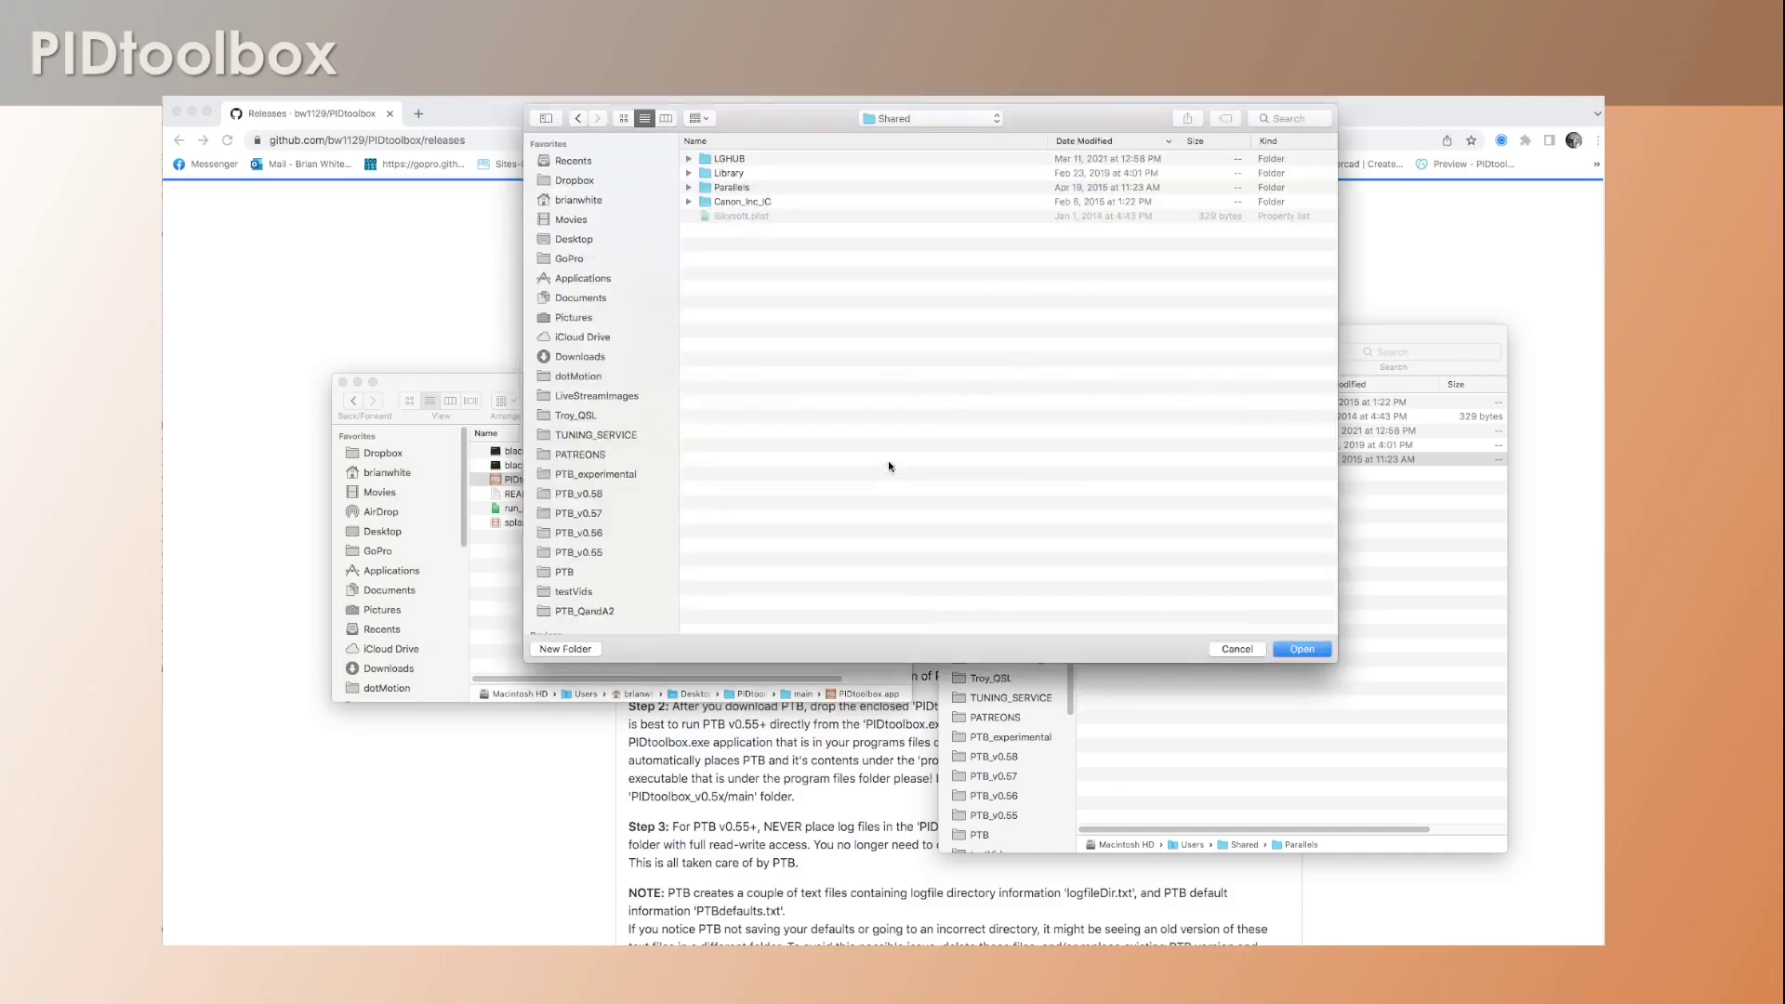
Step: Choose Desktop > PIDtoolbox_v0.58_osx > main in the folder chooser
drag(1048, 117, 618, 273)
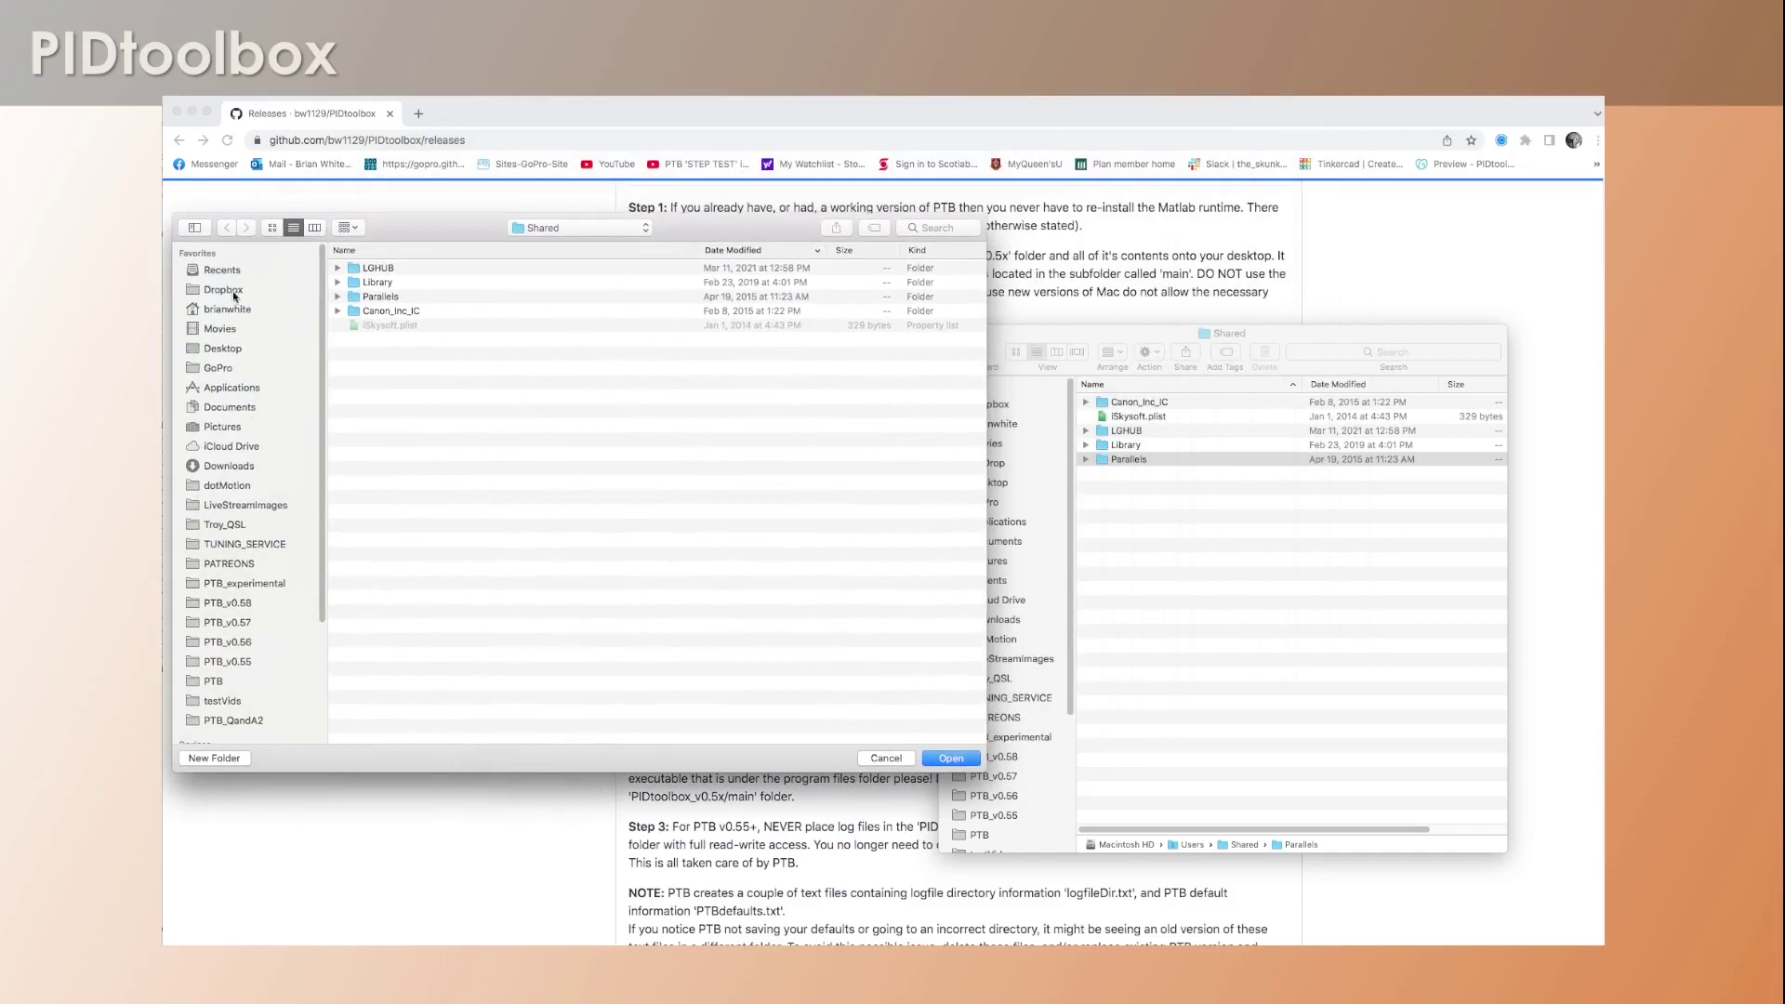
click(223, 349)
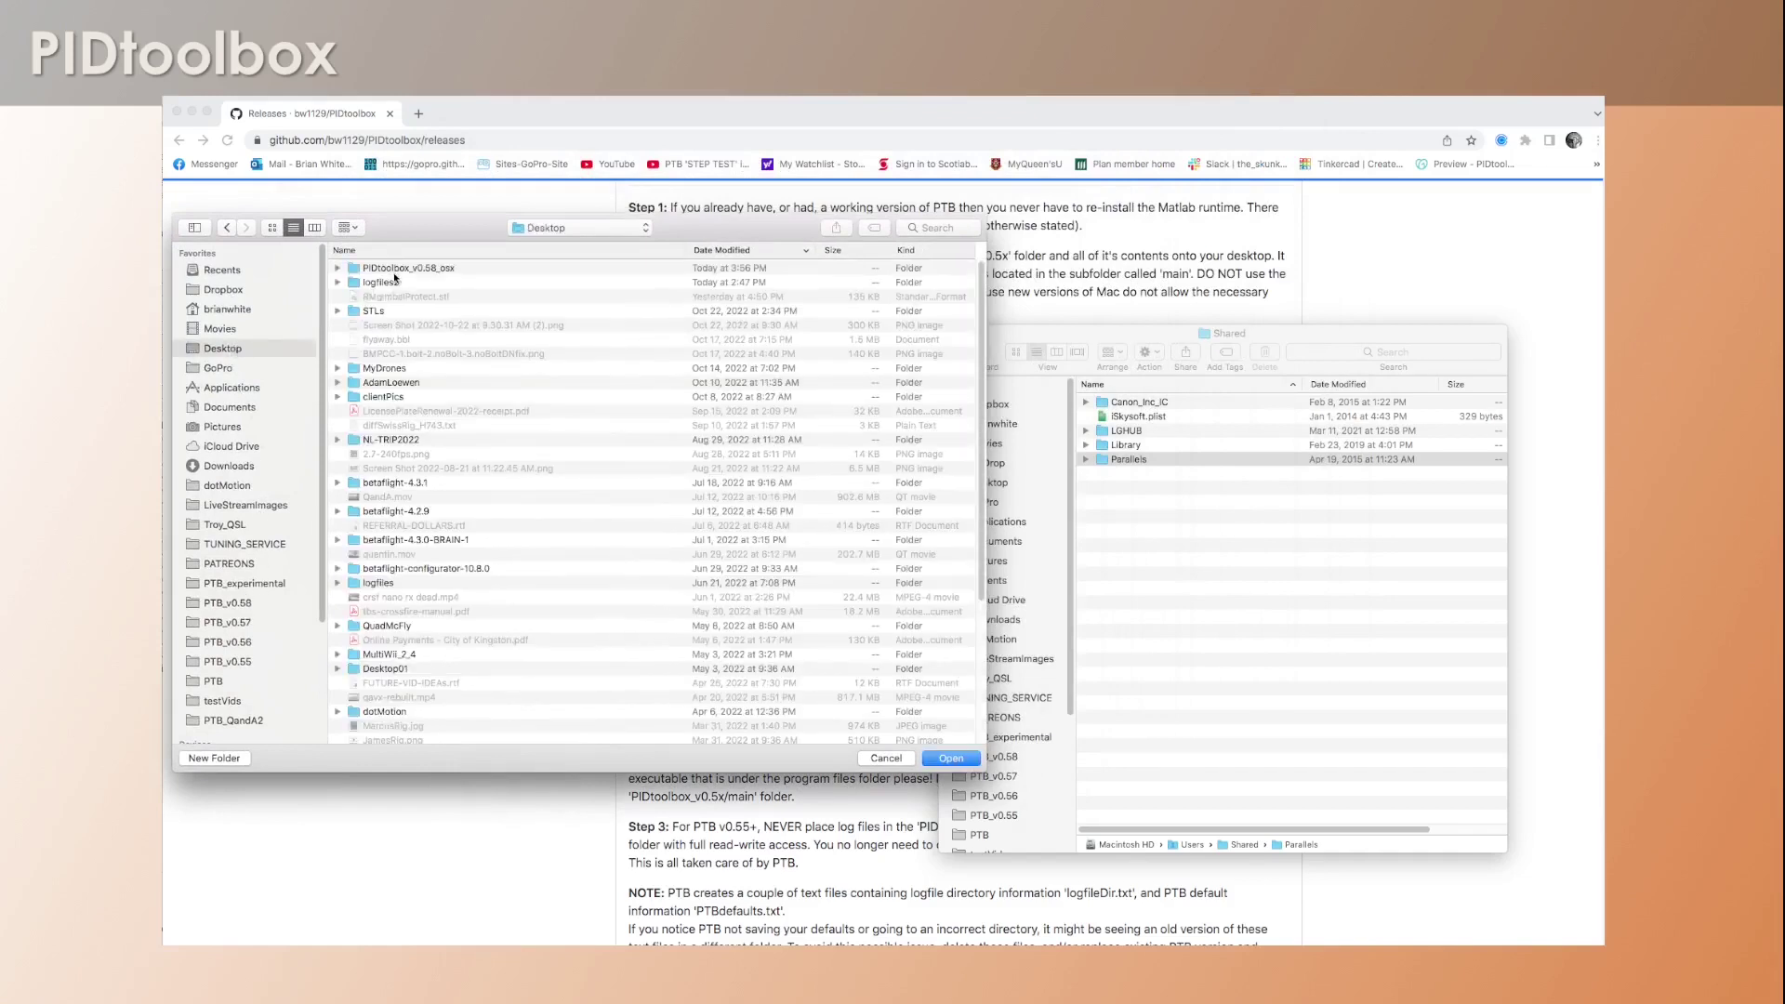
click(394, 269)
double_click(394, 269)
double_click(383, 271)
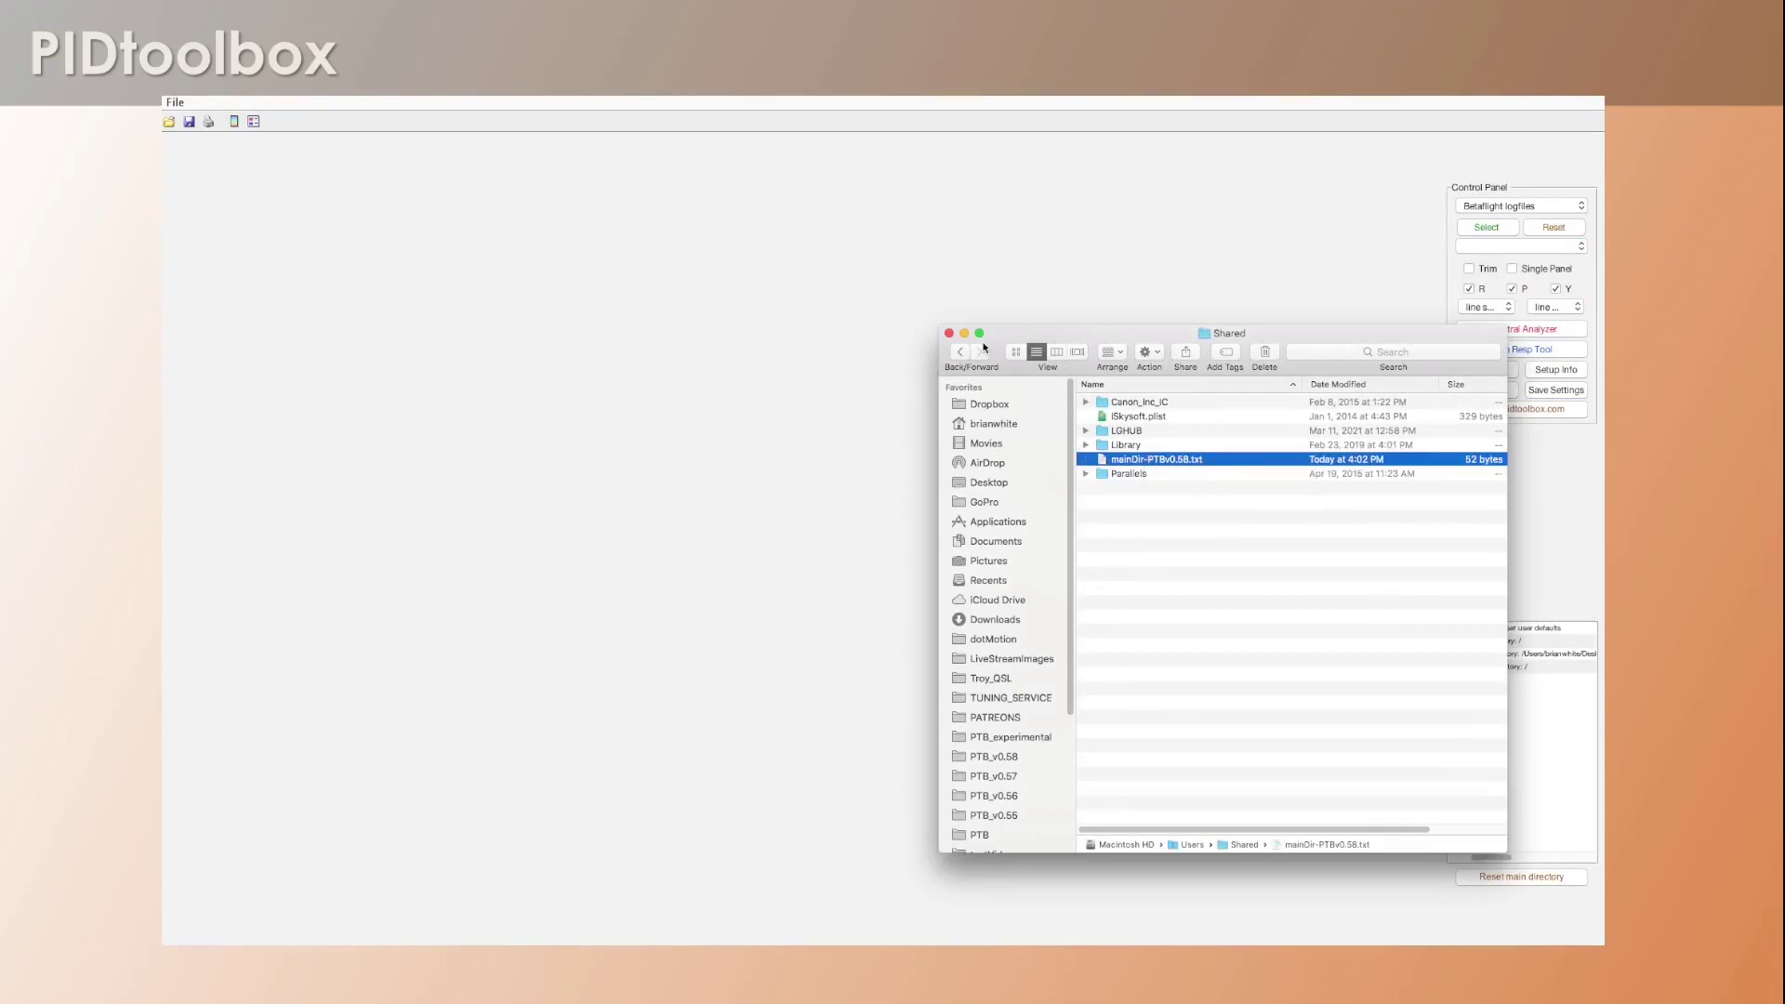
Step: Close the Shared folder window and reposition the main folder window
click(950, 332)
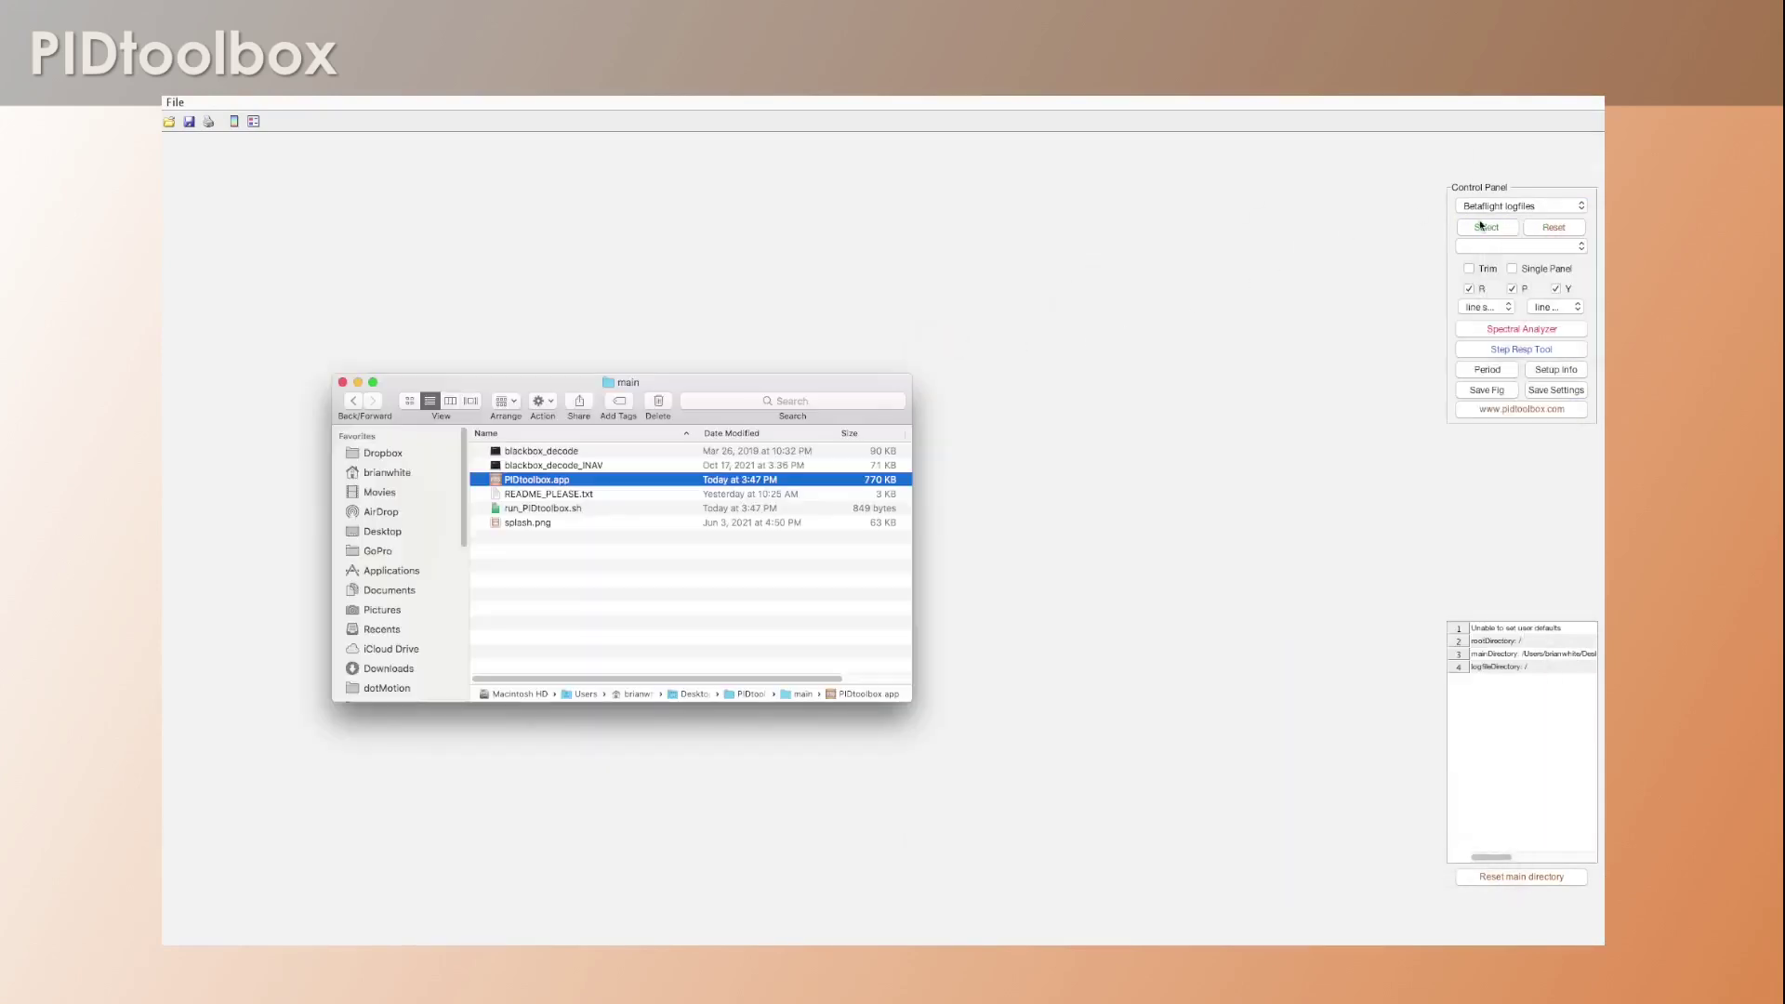
drag(669, 387, 829, 383)
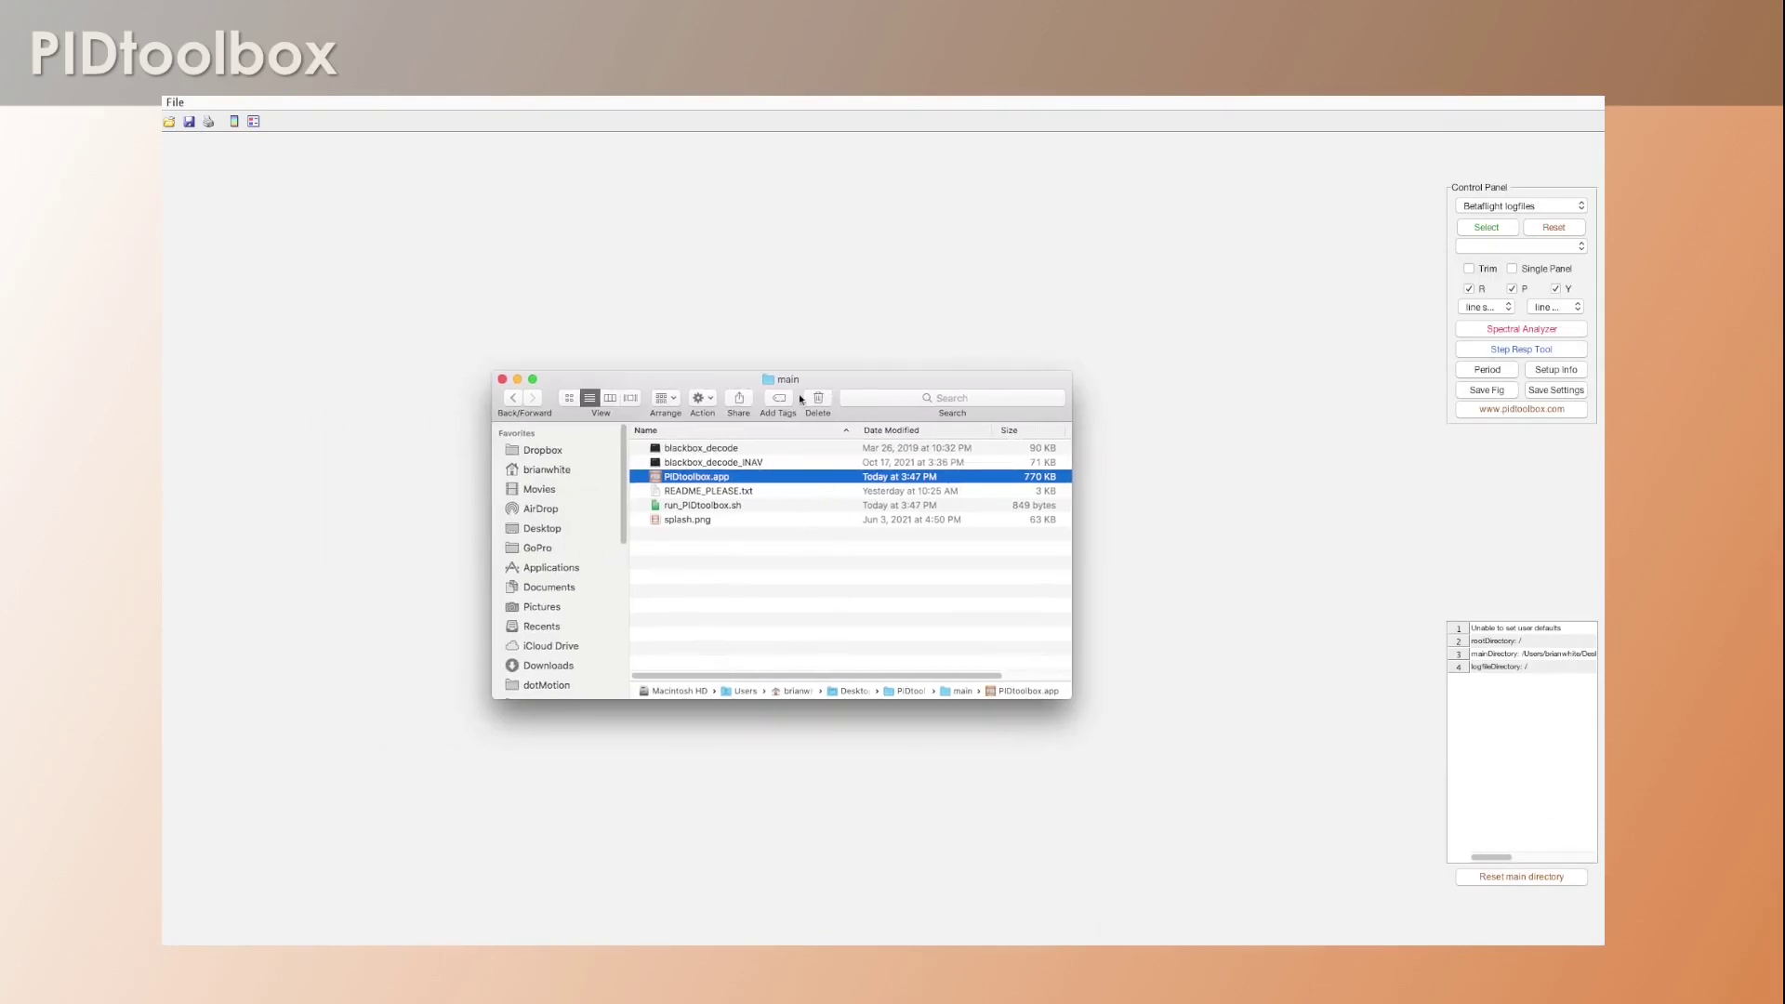
drag(842, 384, 805, 296)
click(661, 453)
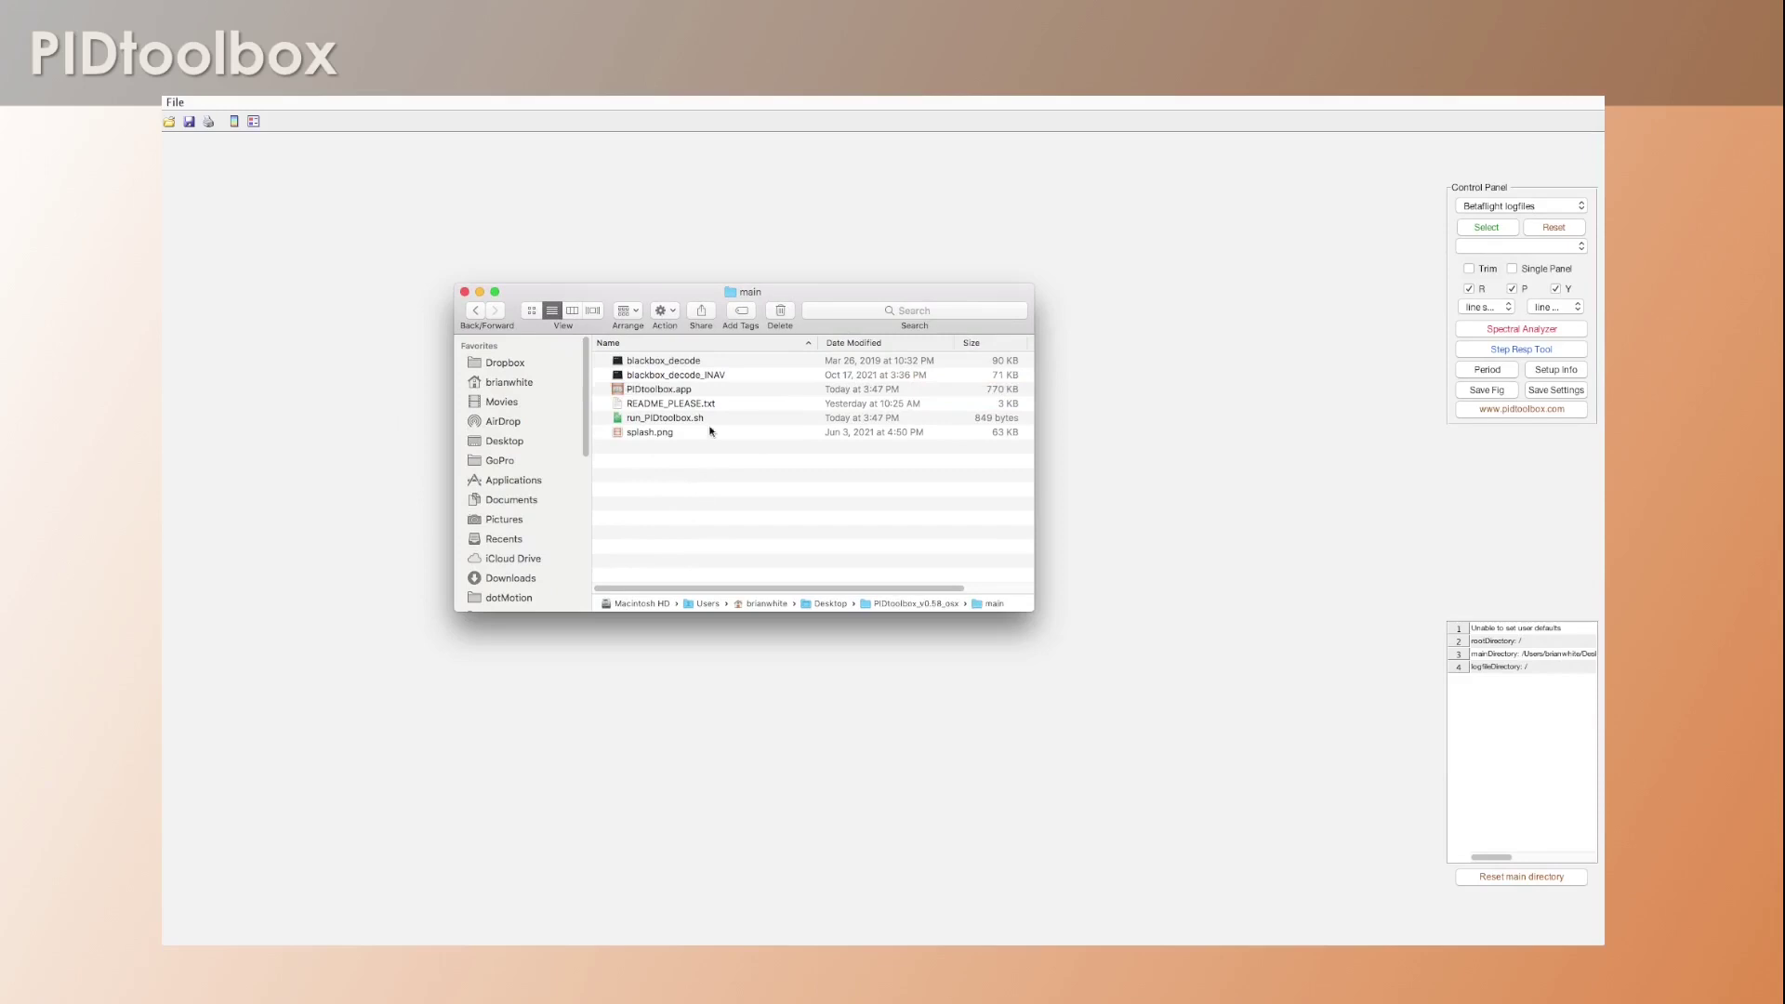
drag(828, 295, 749, 319)
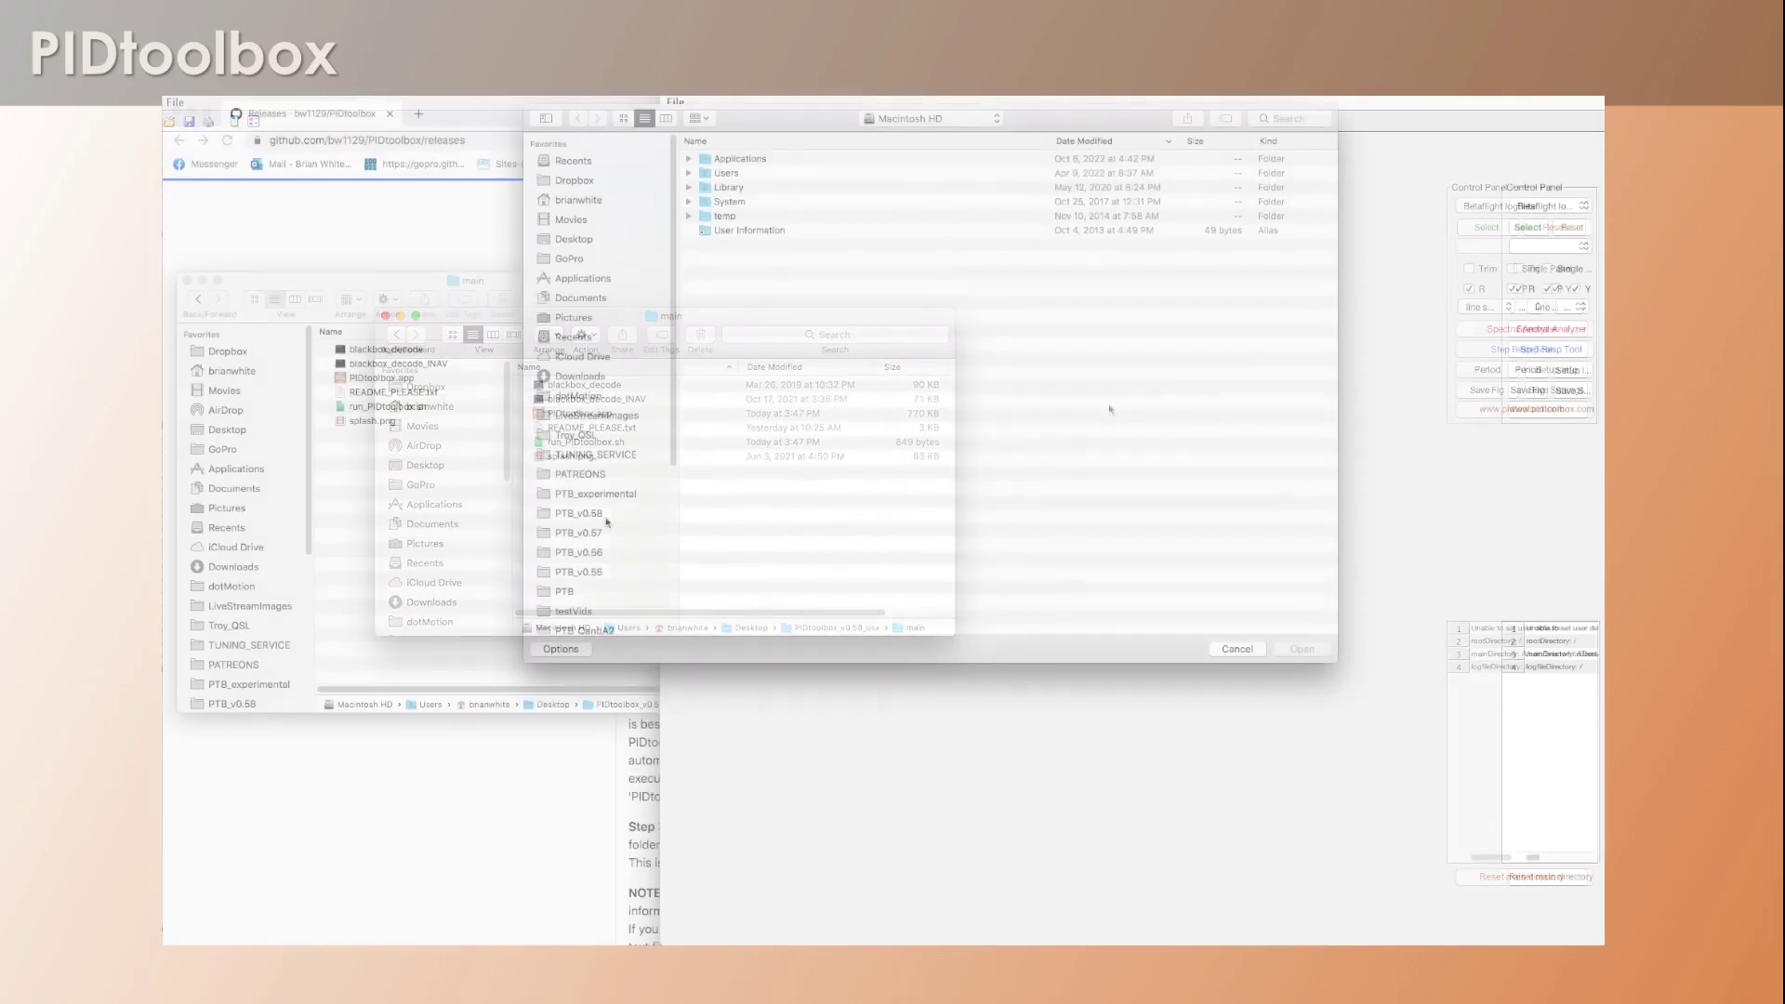
Step: Load three .BFL logs from the PTB_v0.57 folder into PIDtoolbox
click(604, 495)
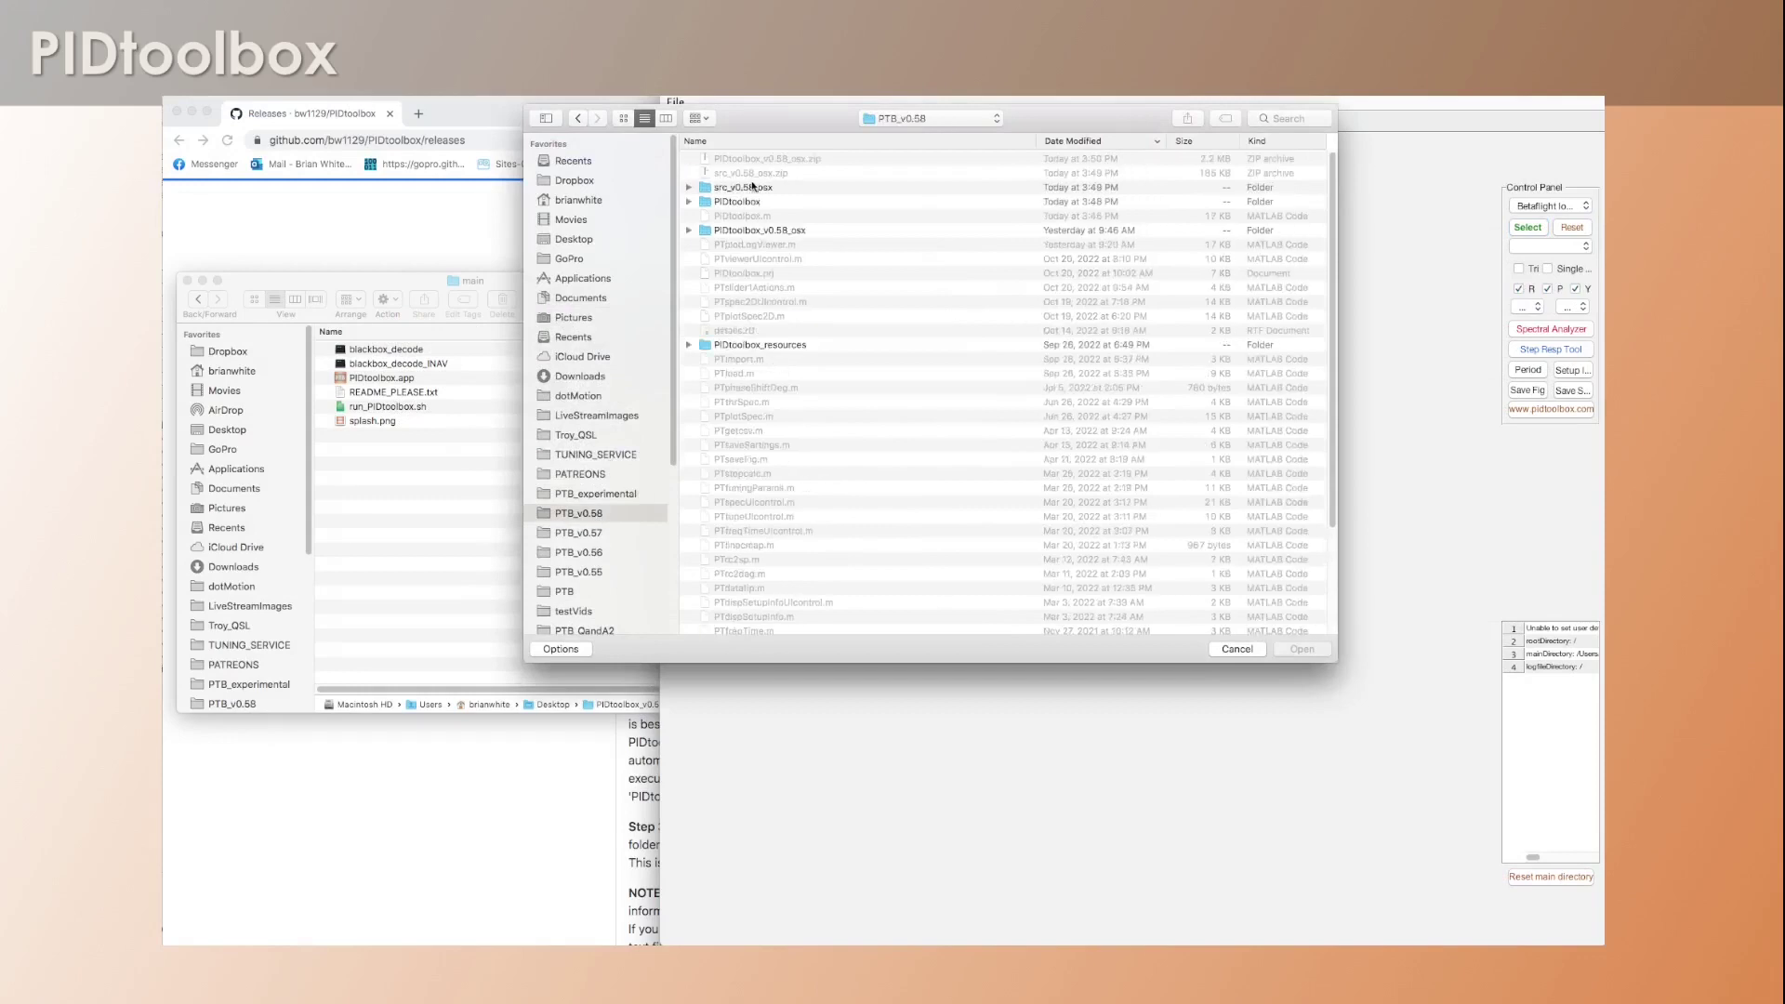
click(579, 533)
drag(816, 230, 801, 260)
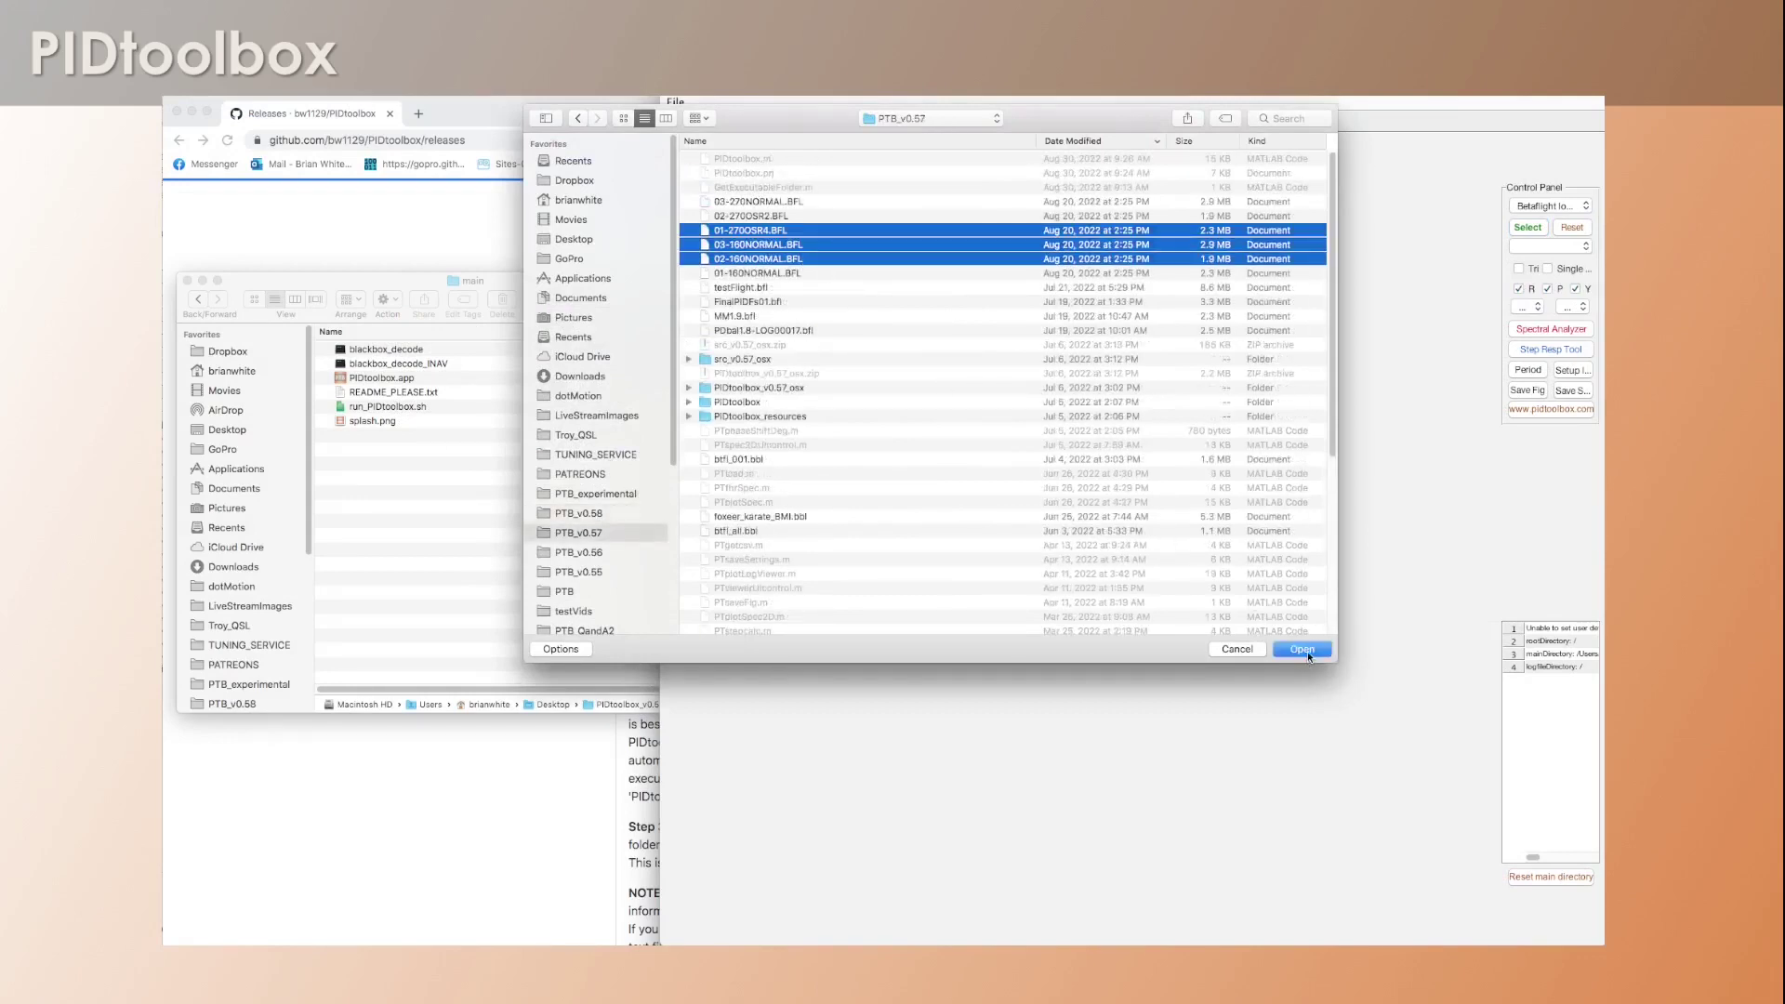
click(1304, 650)
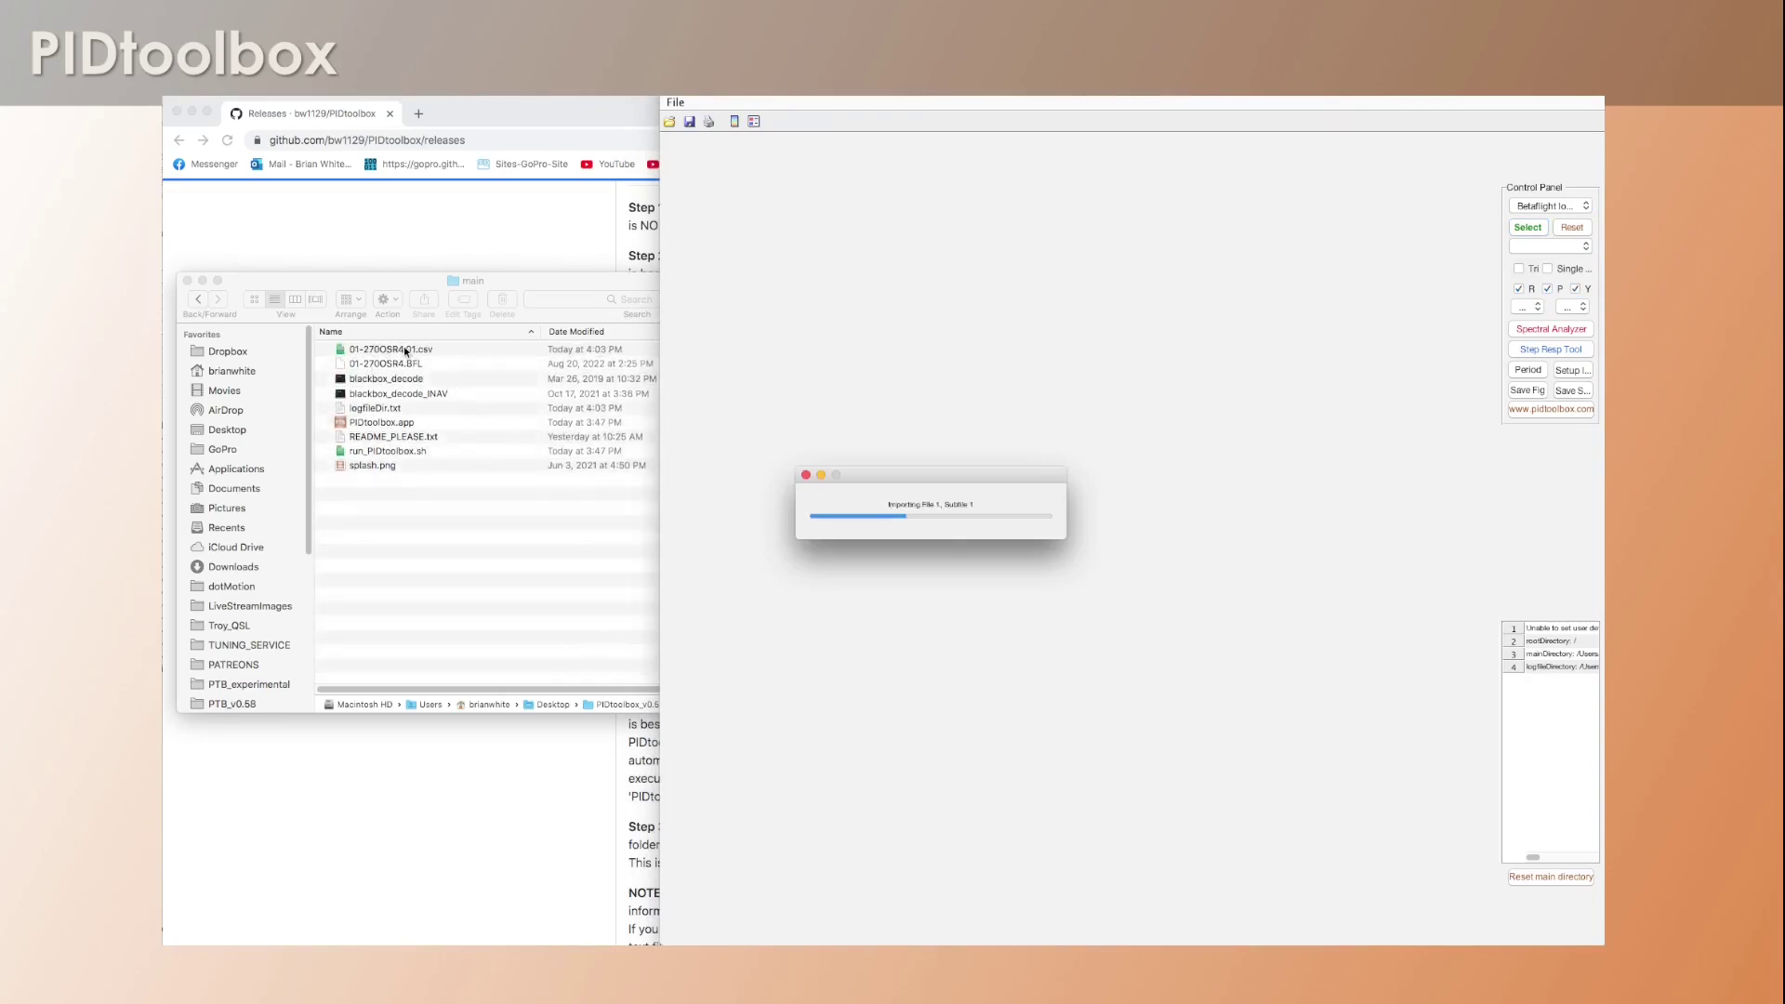
click(403, 345)
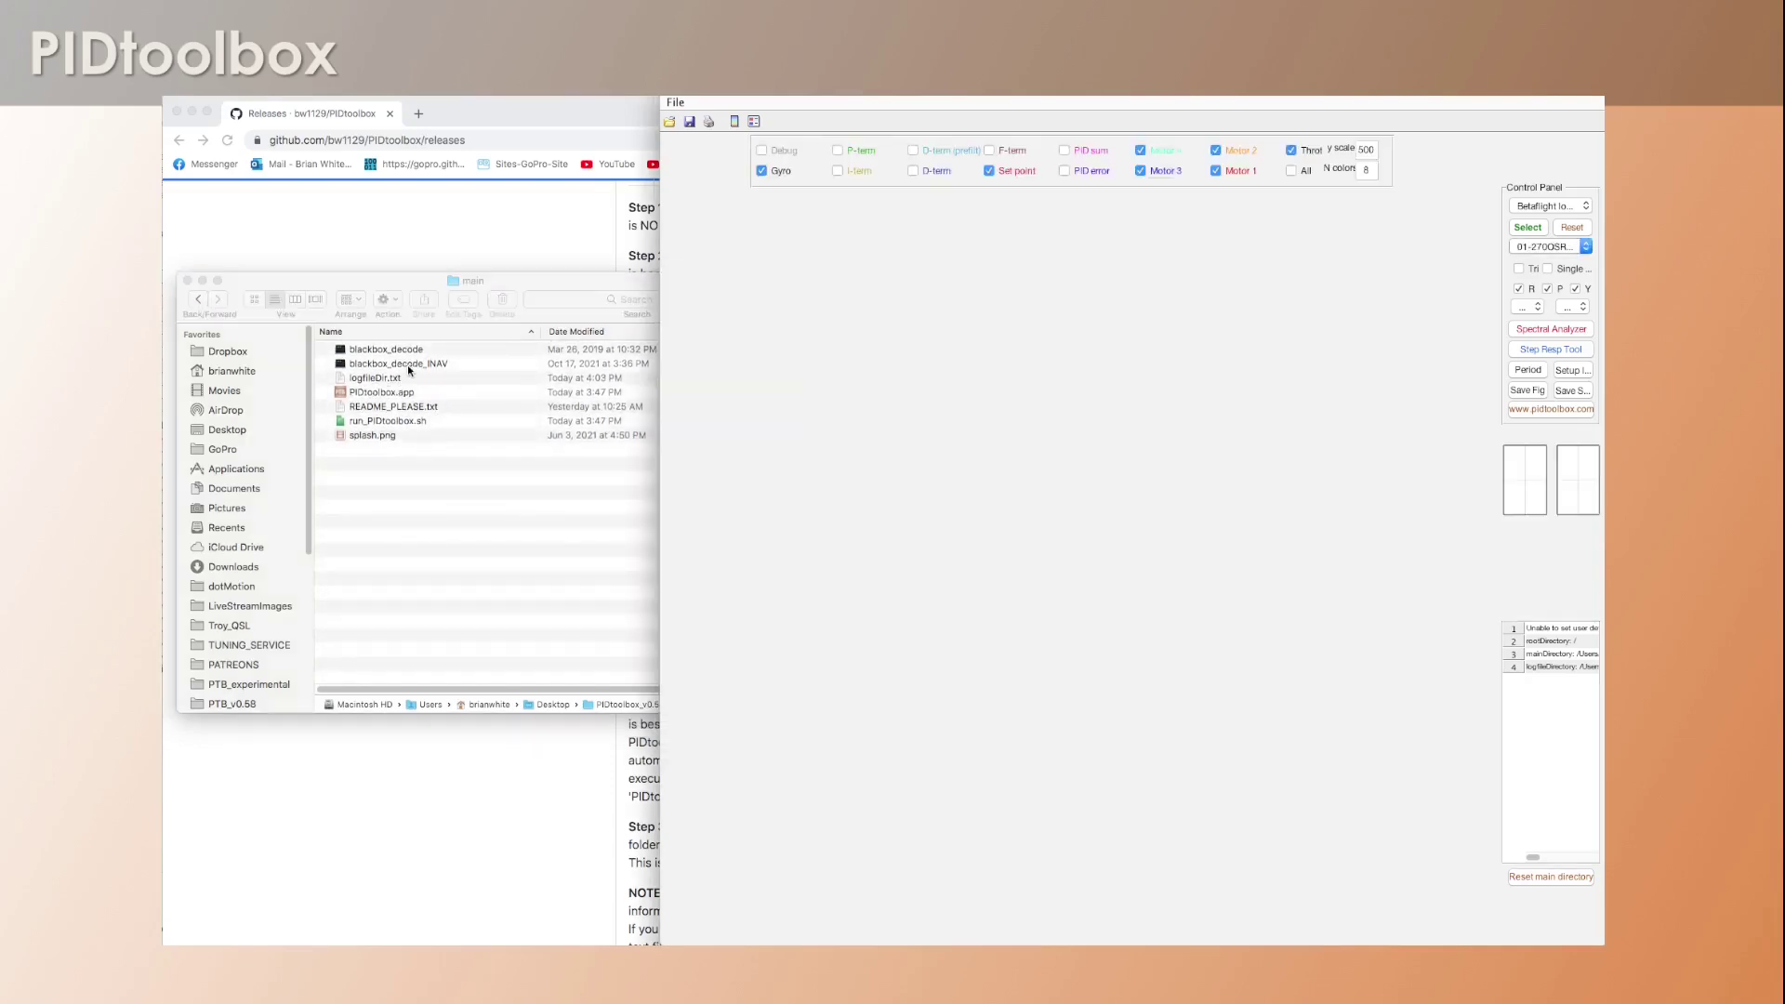
Step: Bring the Finder main folder window forward while the log import finishes
click(497, 278)
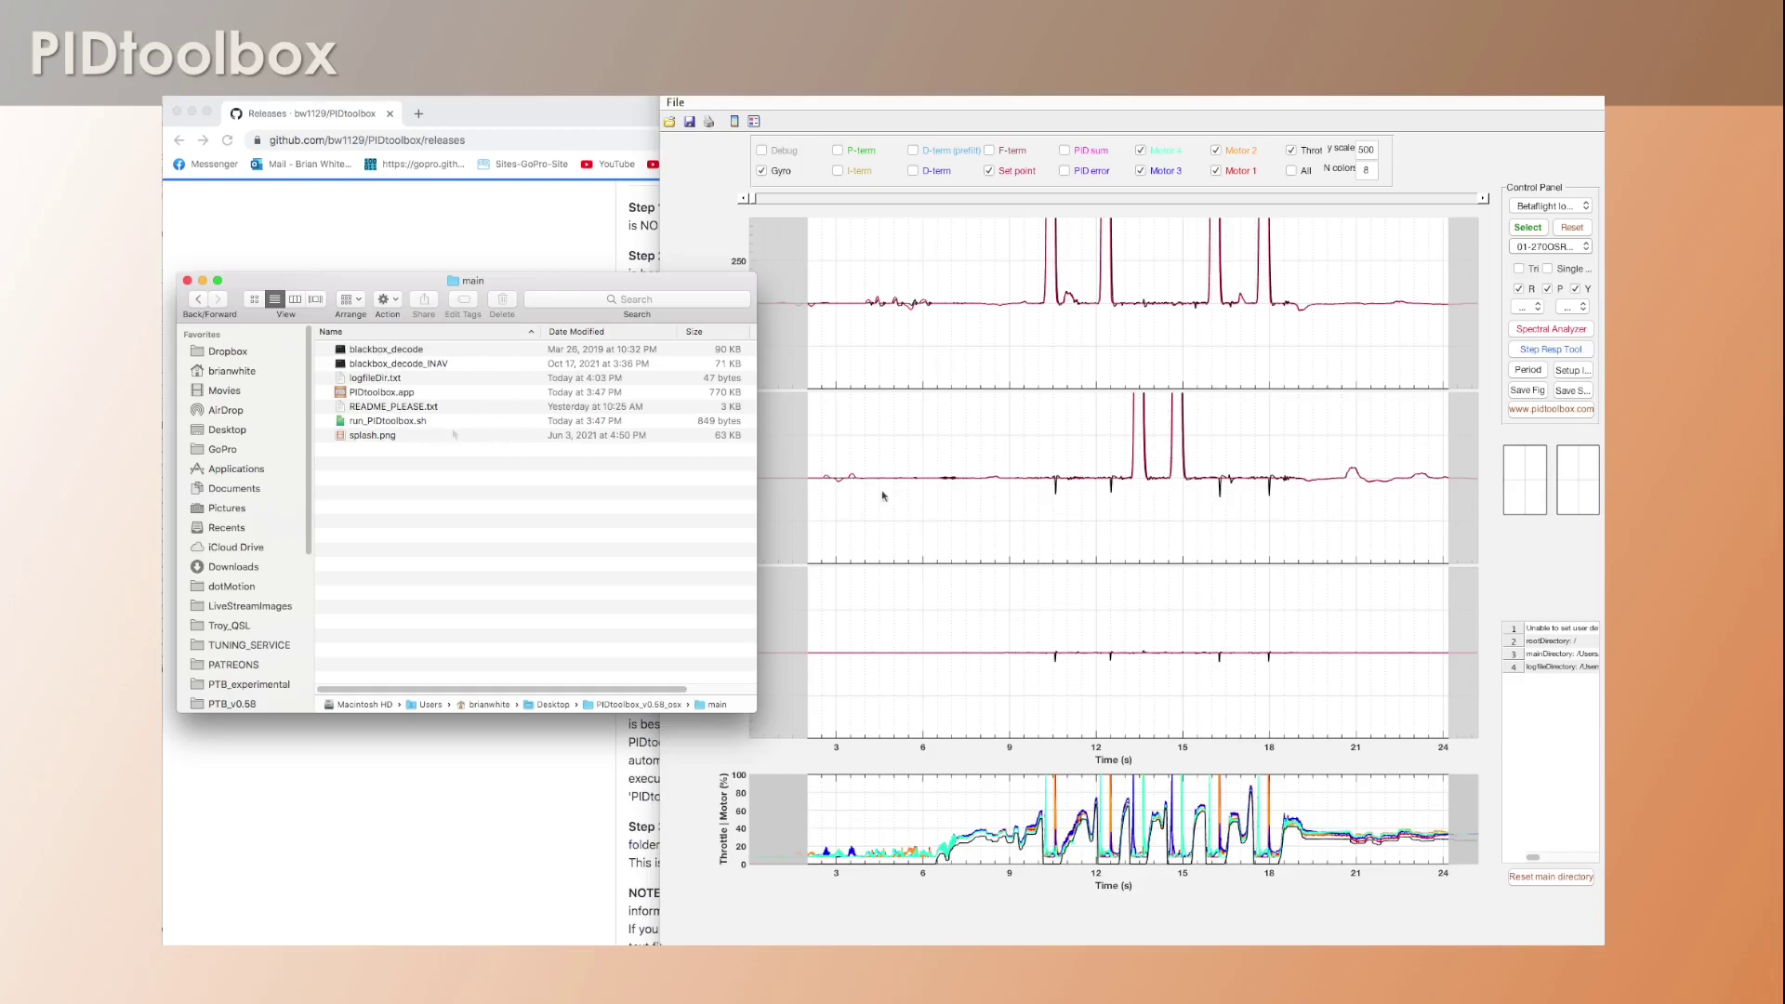
Step: Select logfileDir.txt, widen the PIDtoolbox window leftward, review the status messages and save settings as defaults
click(360, 383)
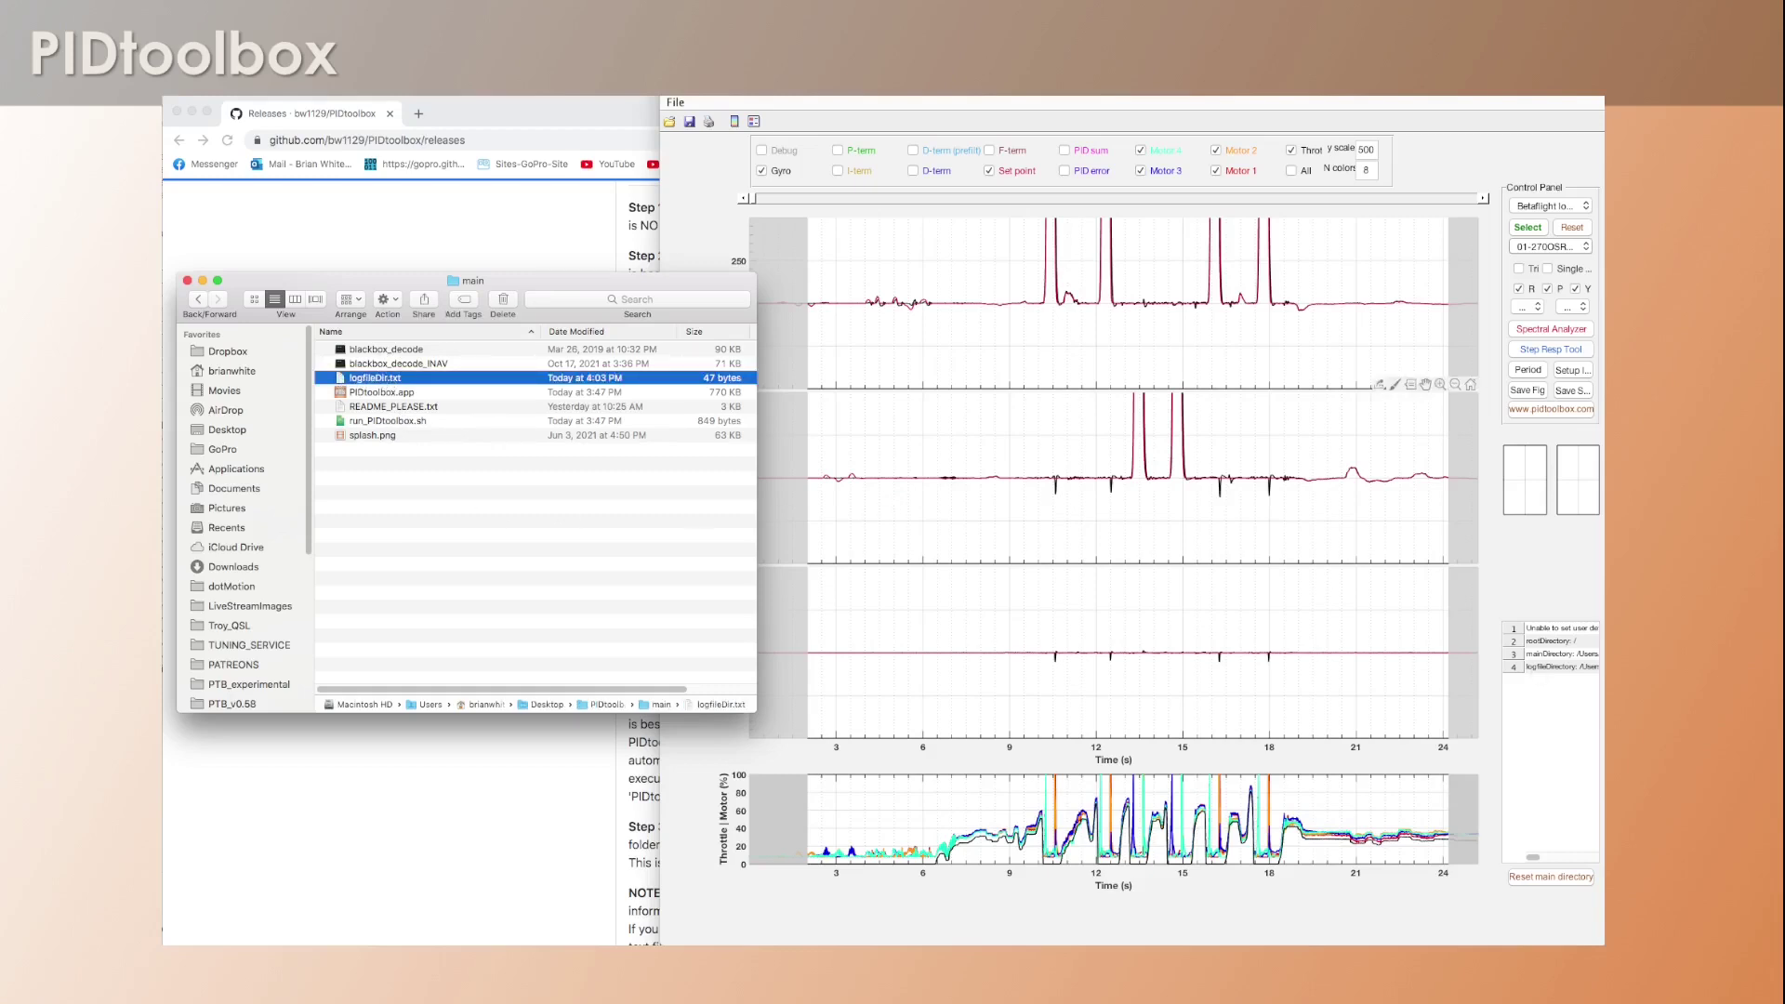
drag(653, 174, 473, 180)
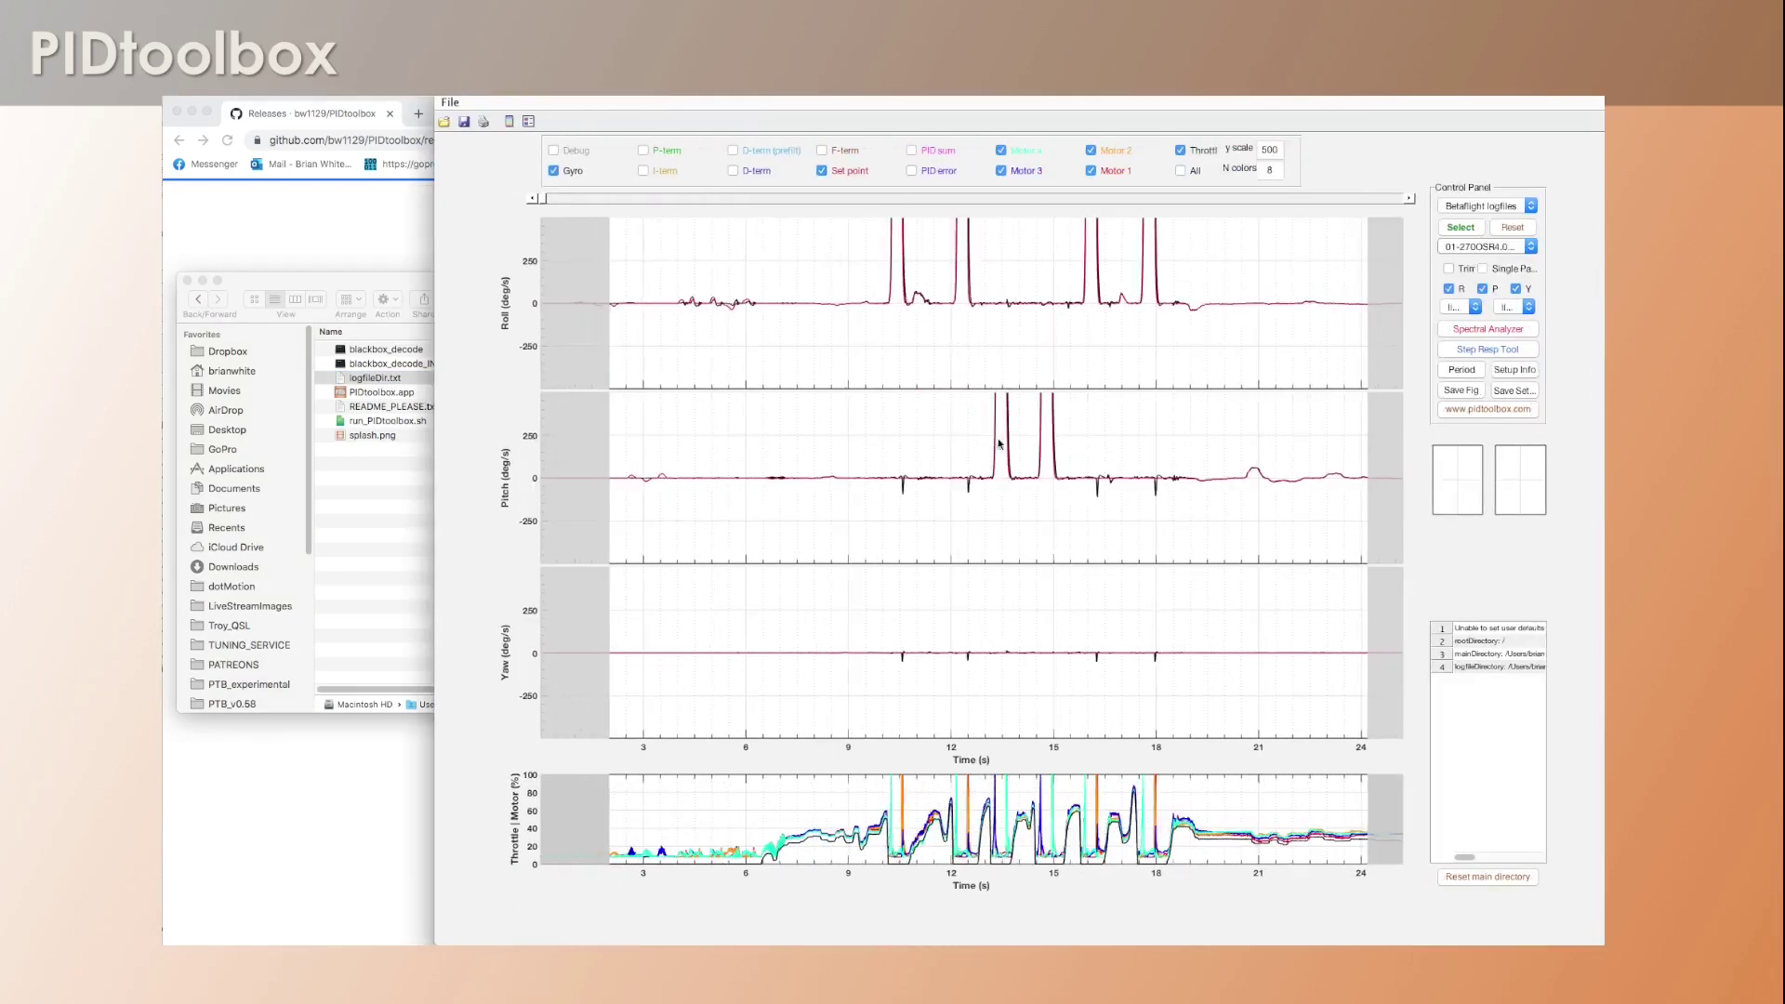
click(1522, 669)
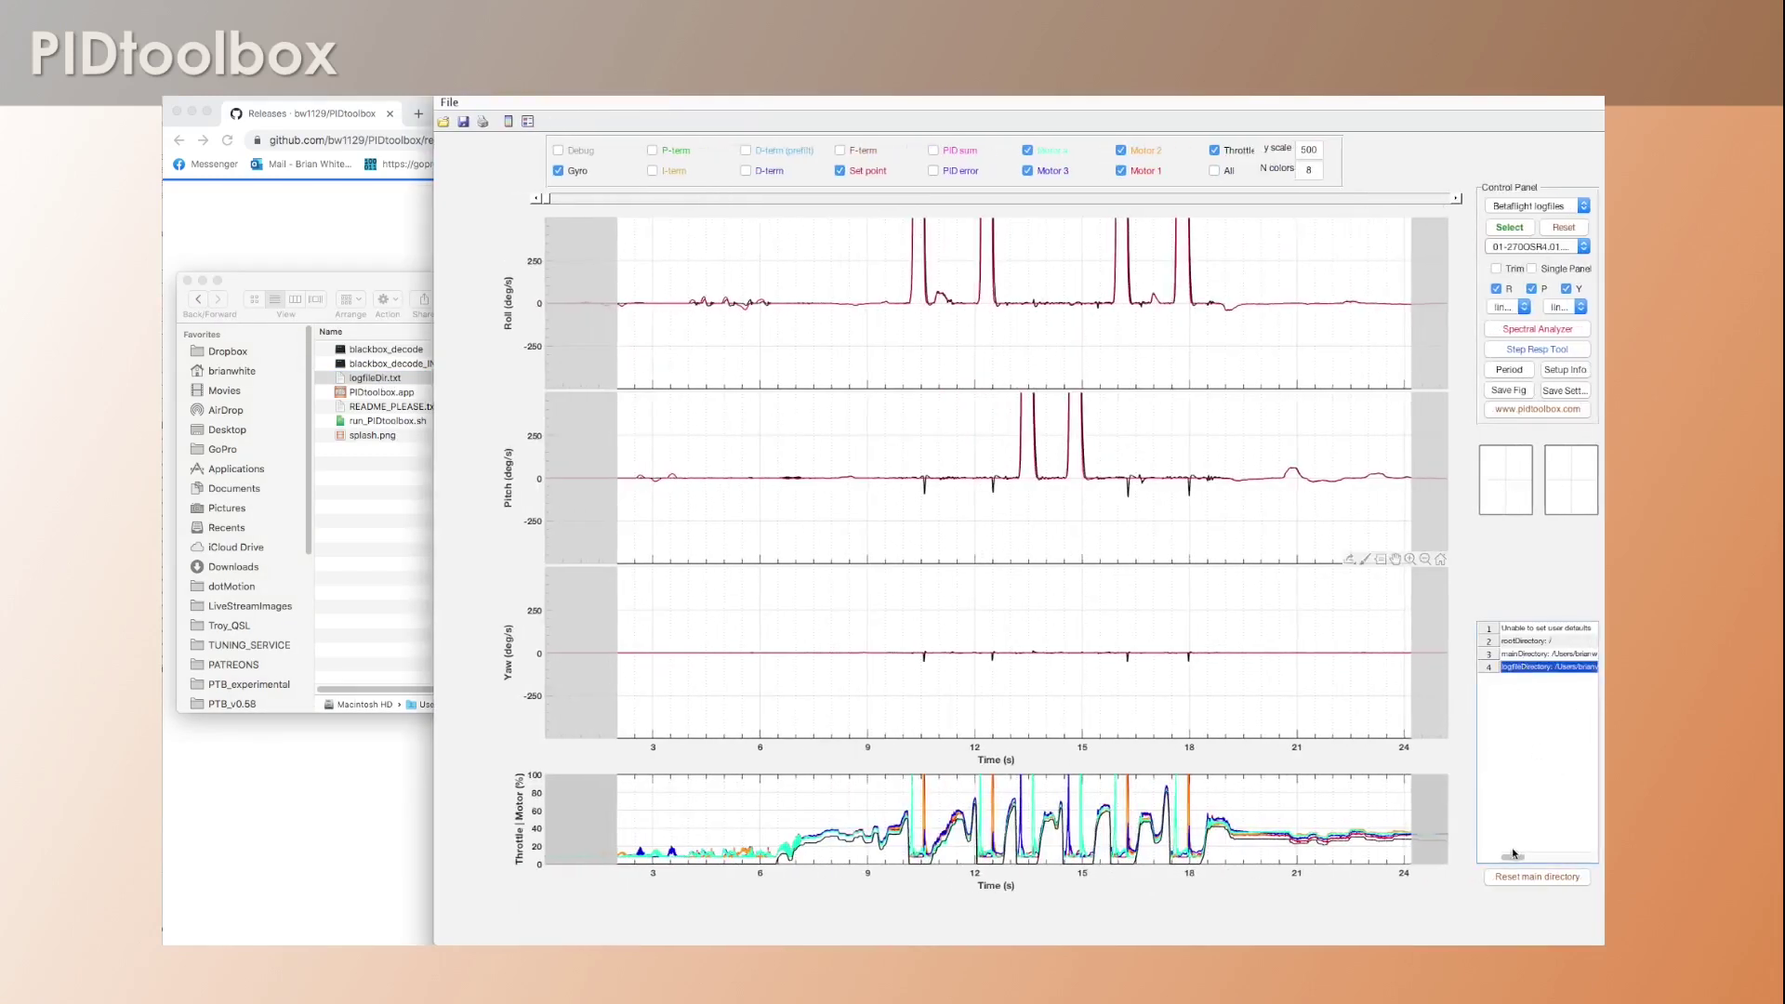
drag(1506, 857, 1470, 815)
click(1530, 631)
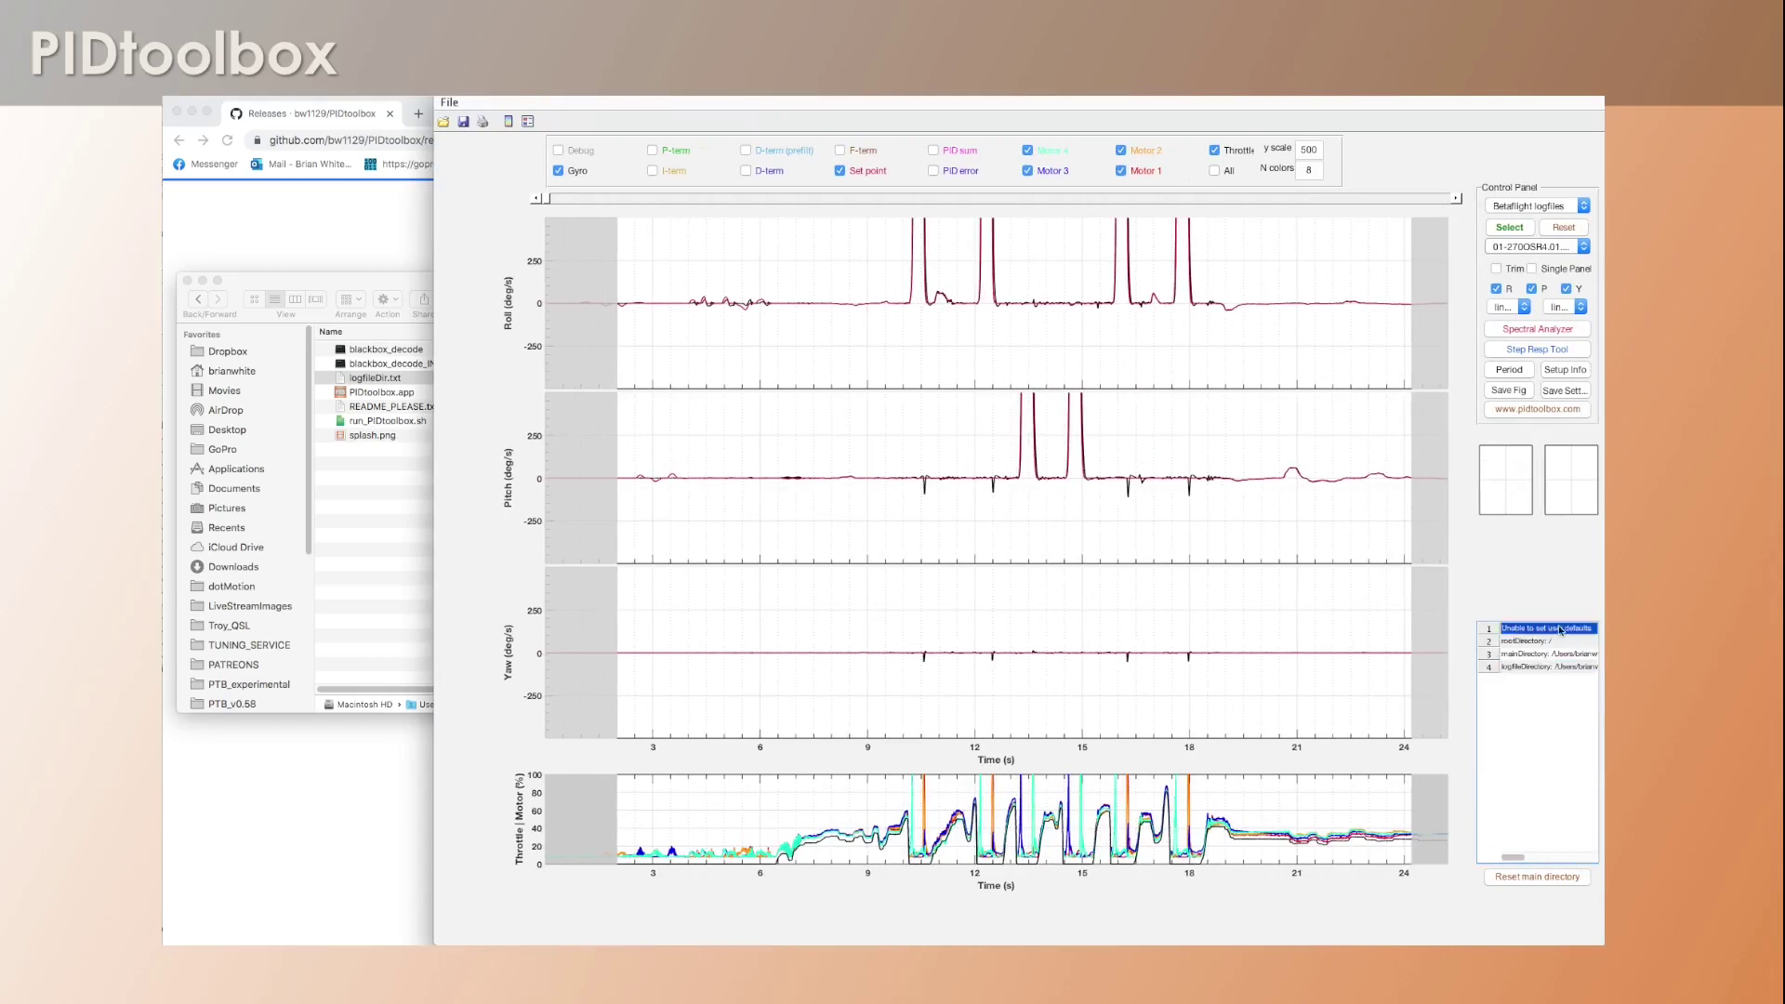
click(1566, 391)
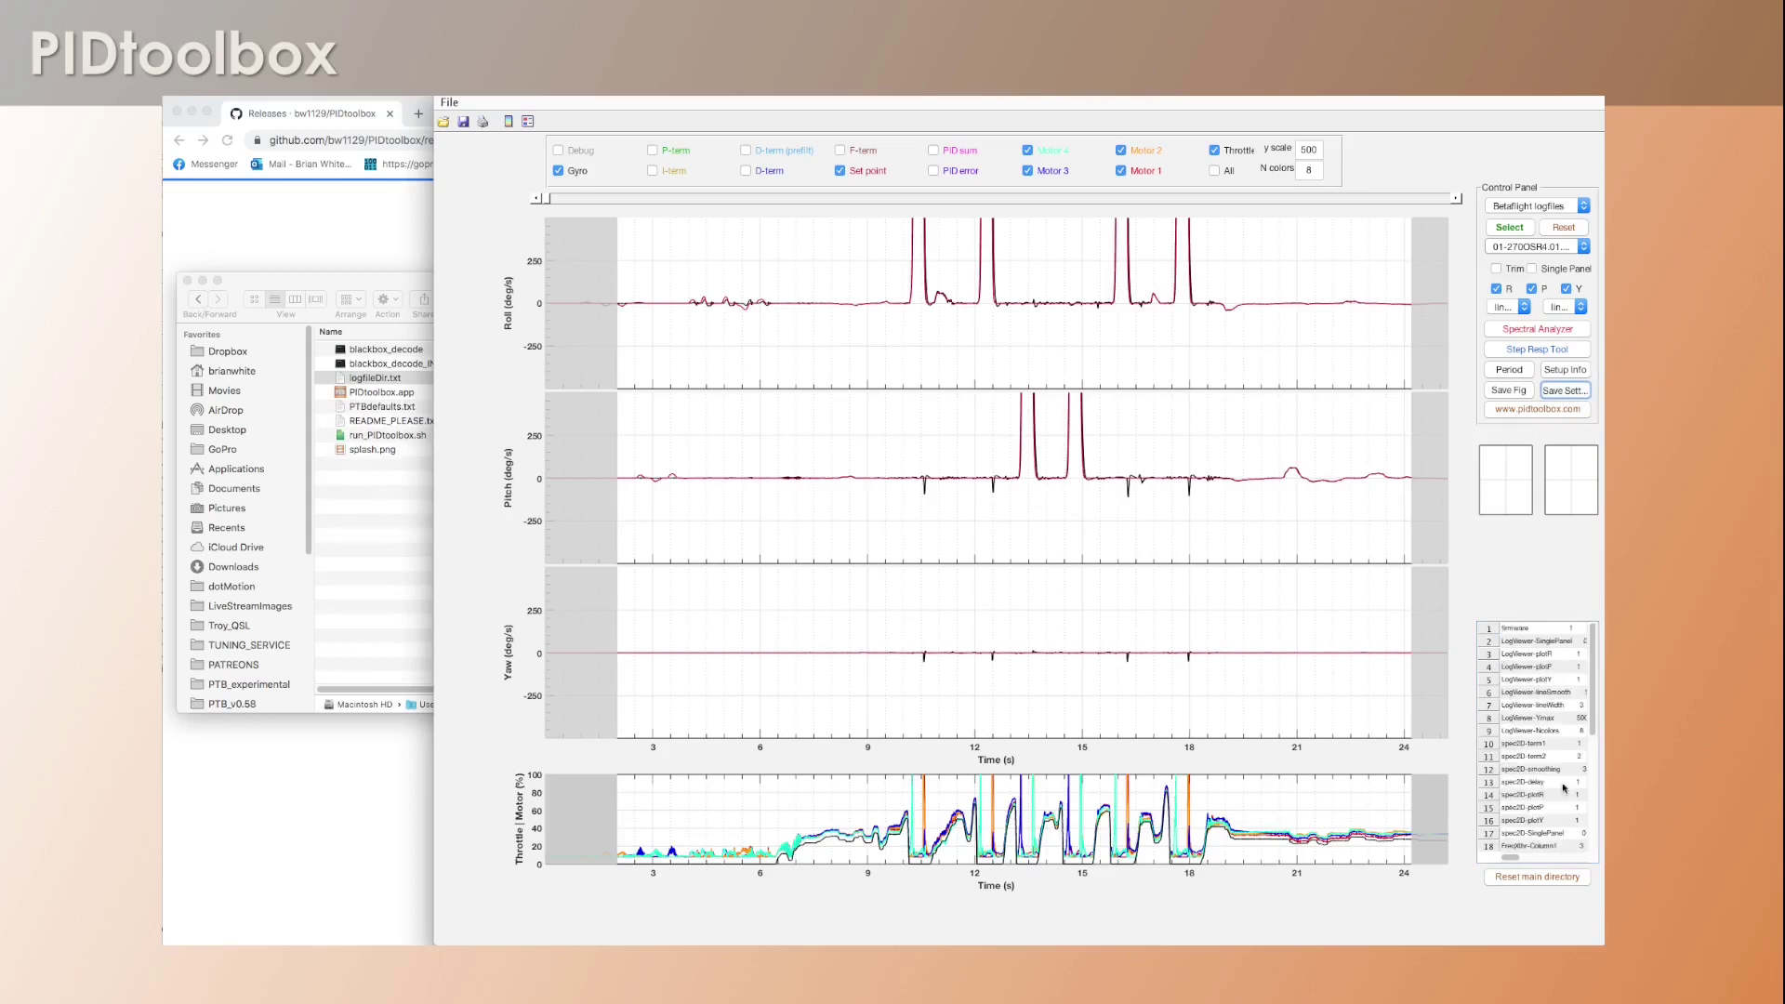
Step: Open PTBdefaults.txt from the main folder to view its saved default settings
click(385, 415)
click(362, 407)
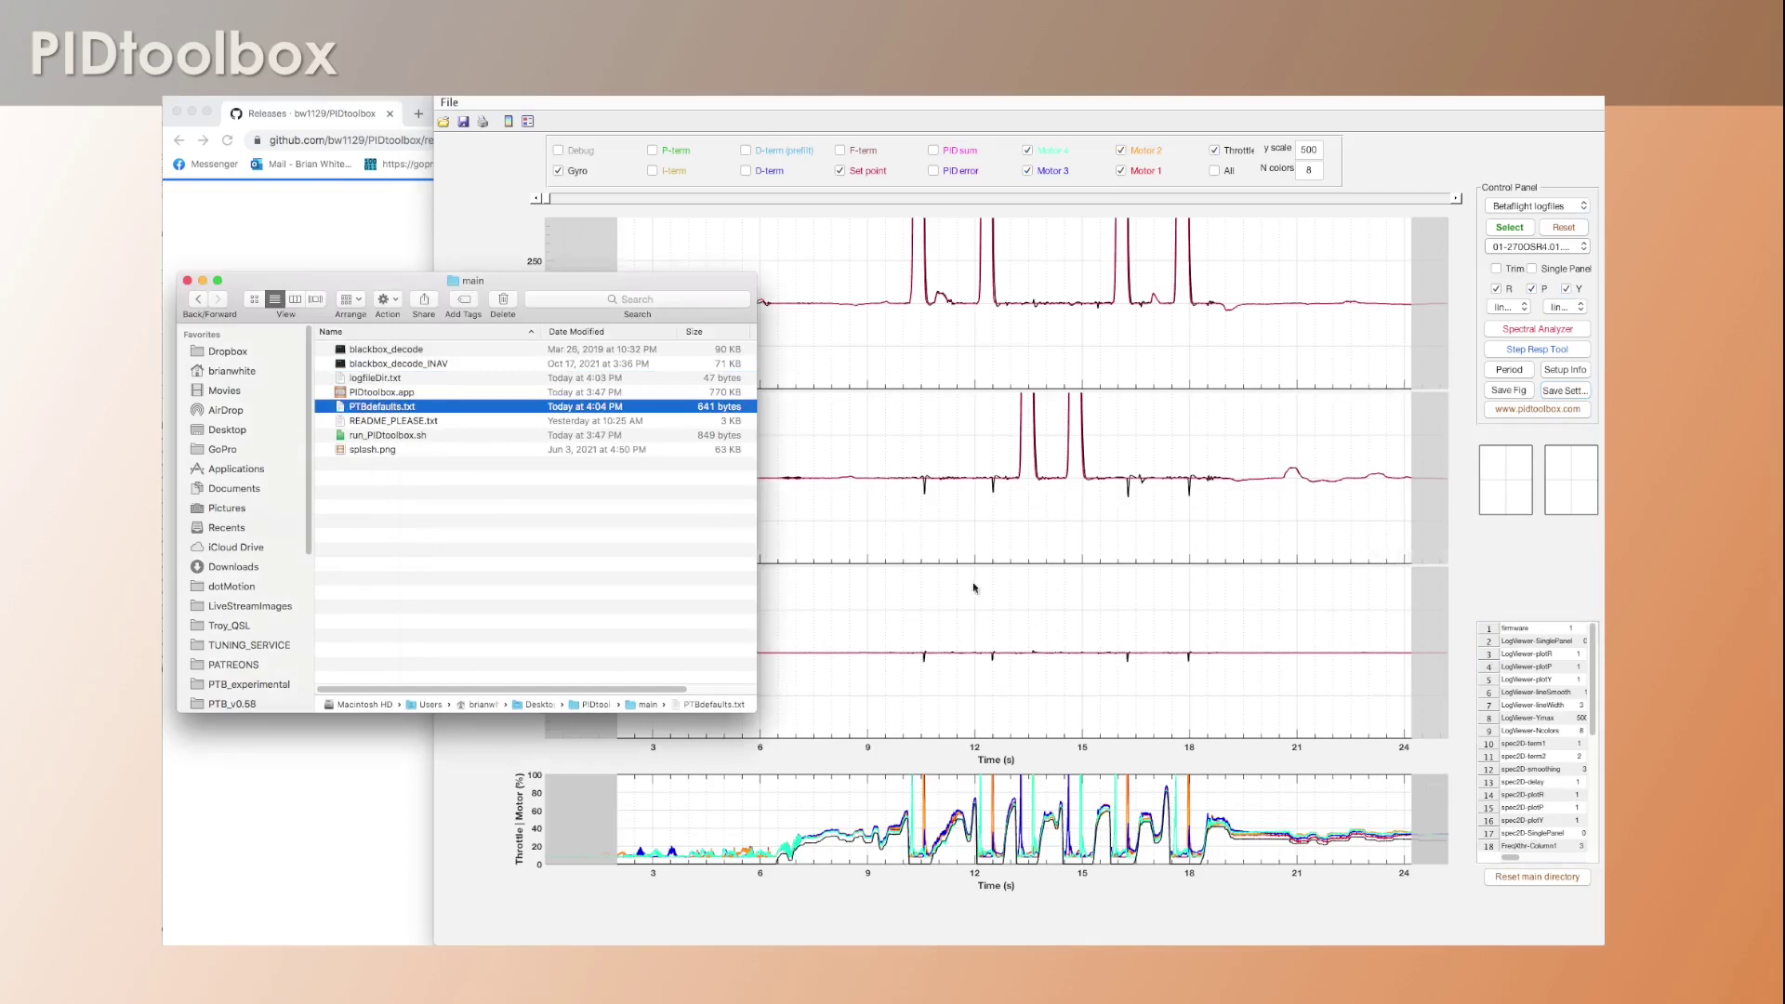
double_click(377, 410)
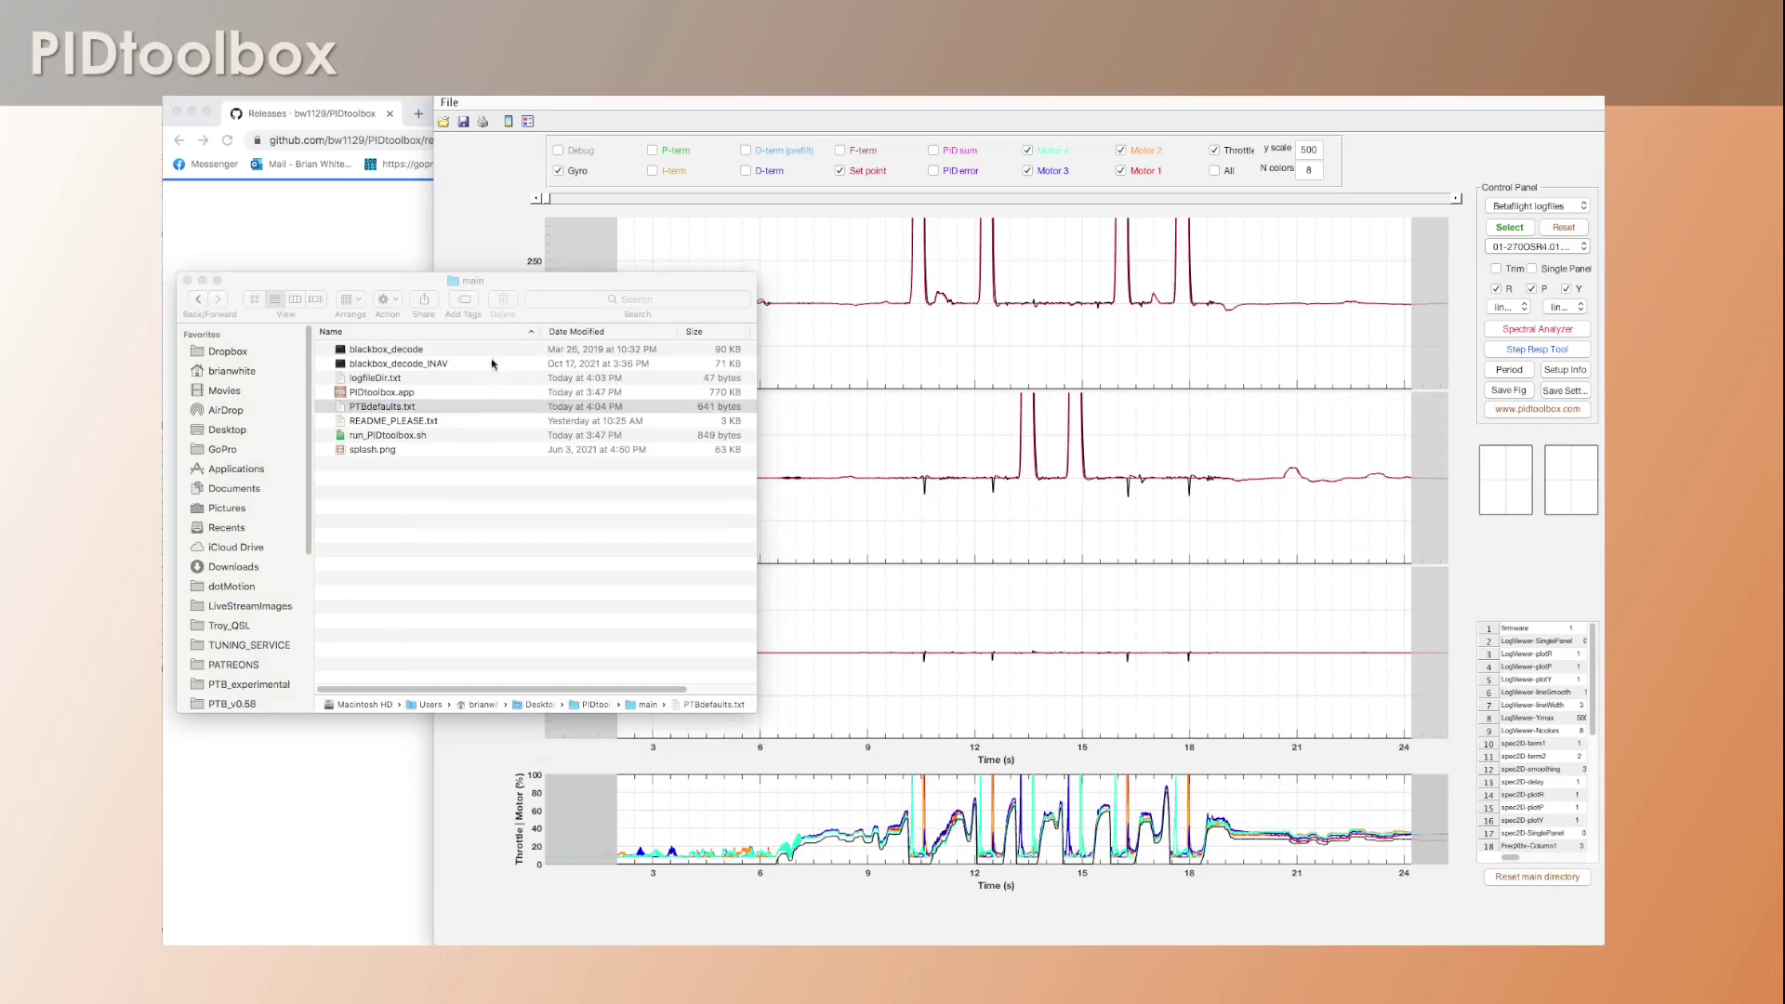
scroll(676, 113, down, 3)
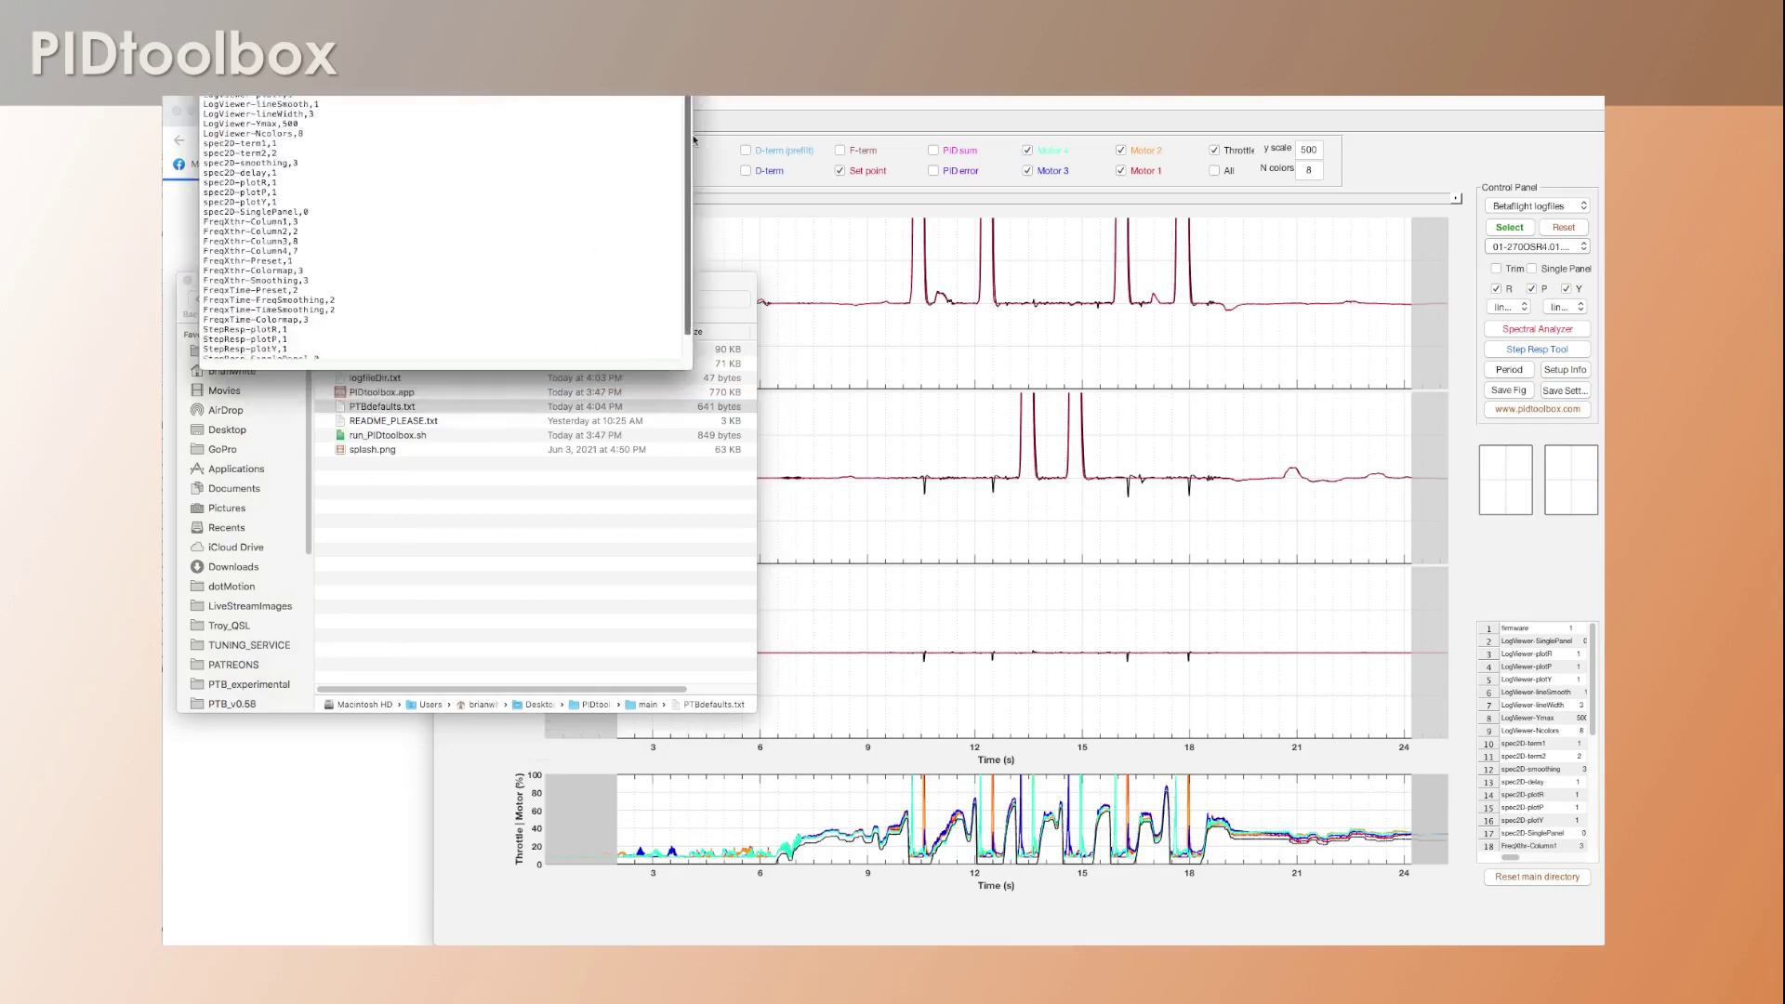
Step: Close the PTBdefaults.txt view, remove it from the main folder, and select logfileDir.txt
key(super+w)
key(super+BackSpace)
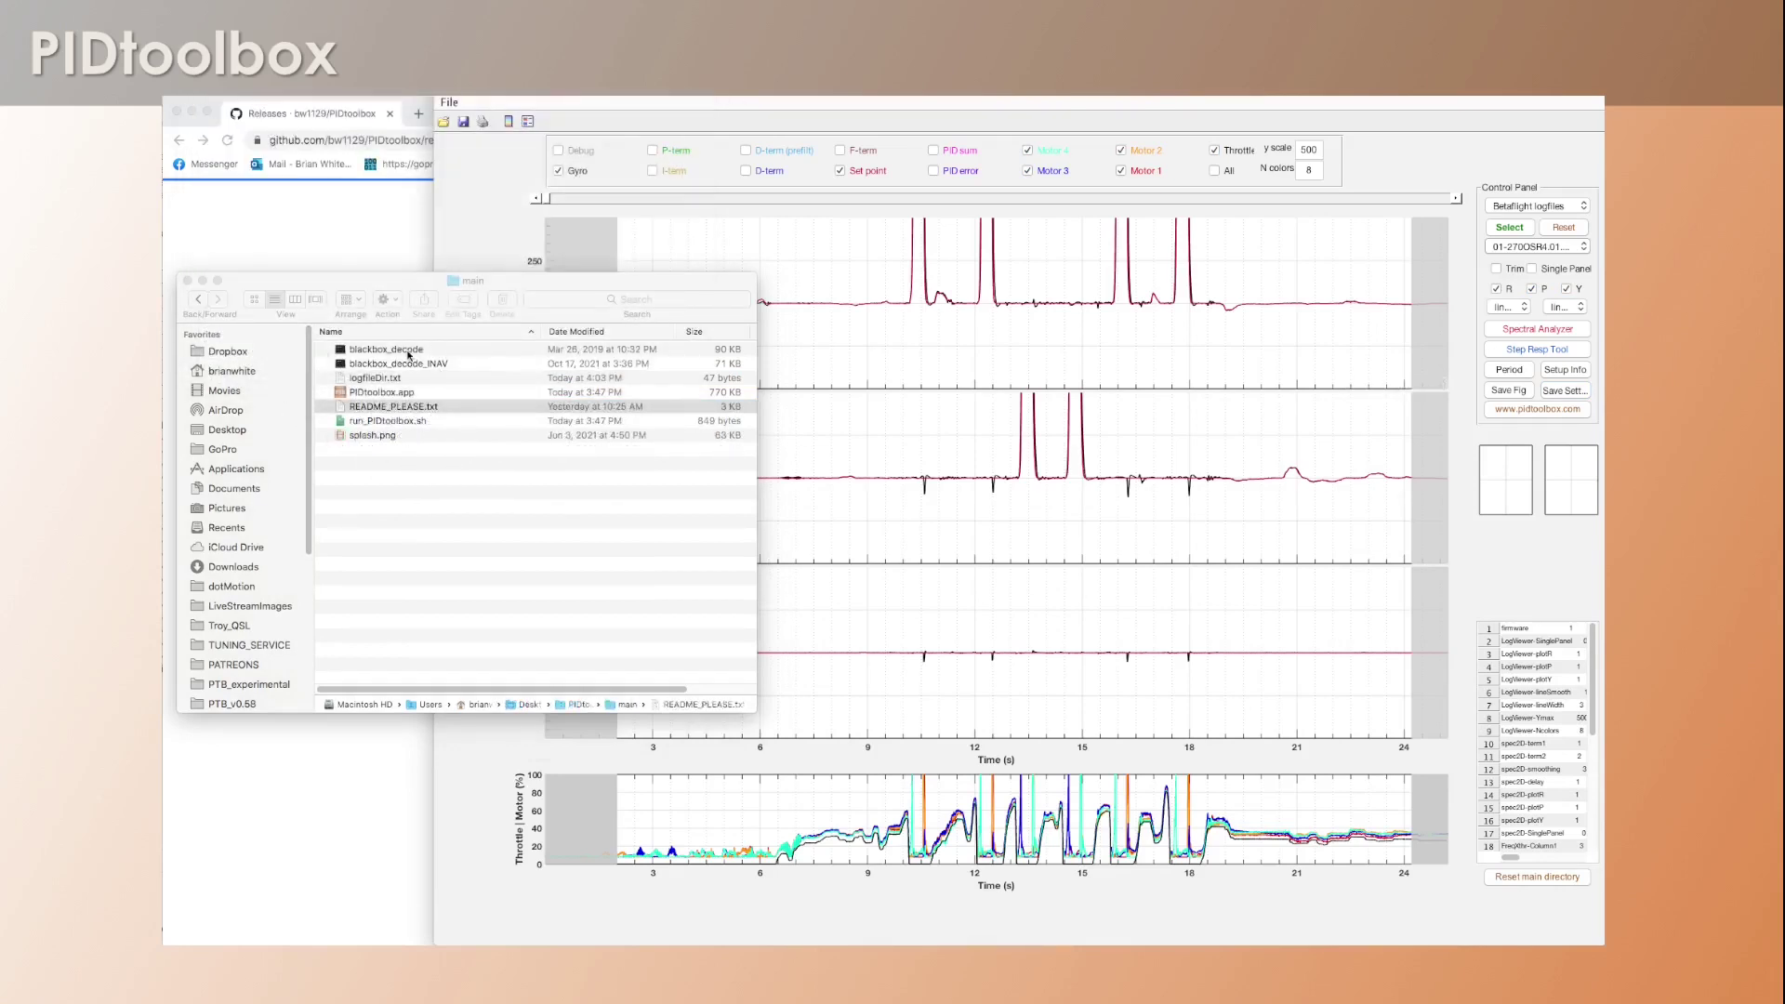
click(545, 503)
click(384, 380)
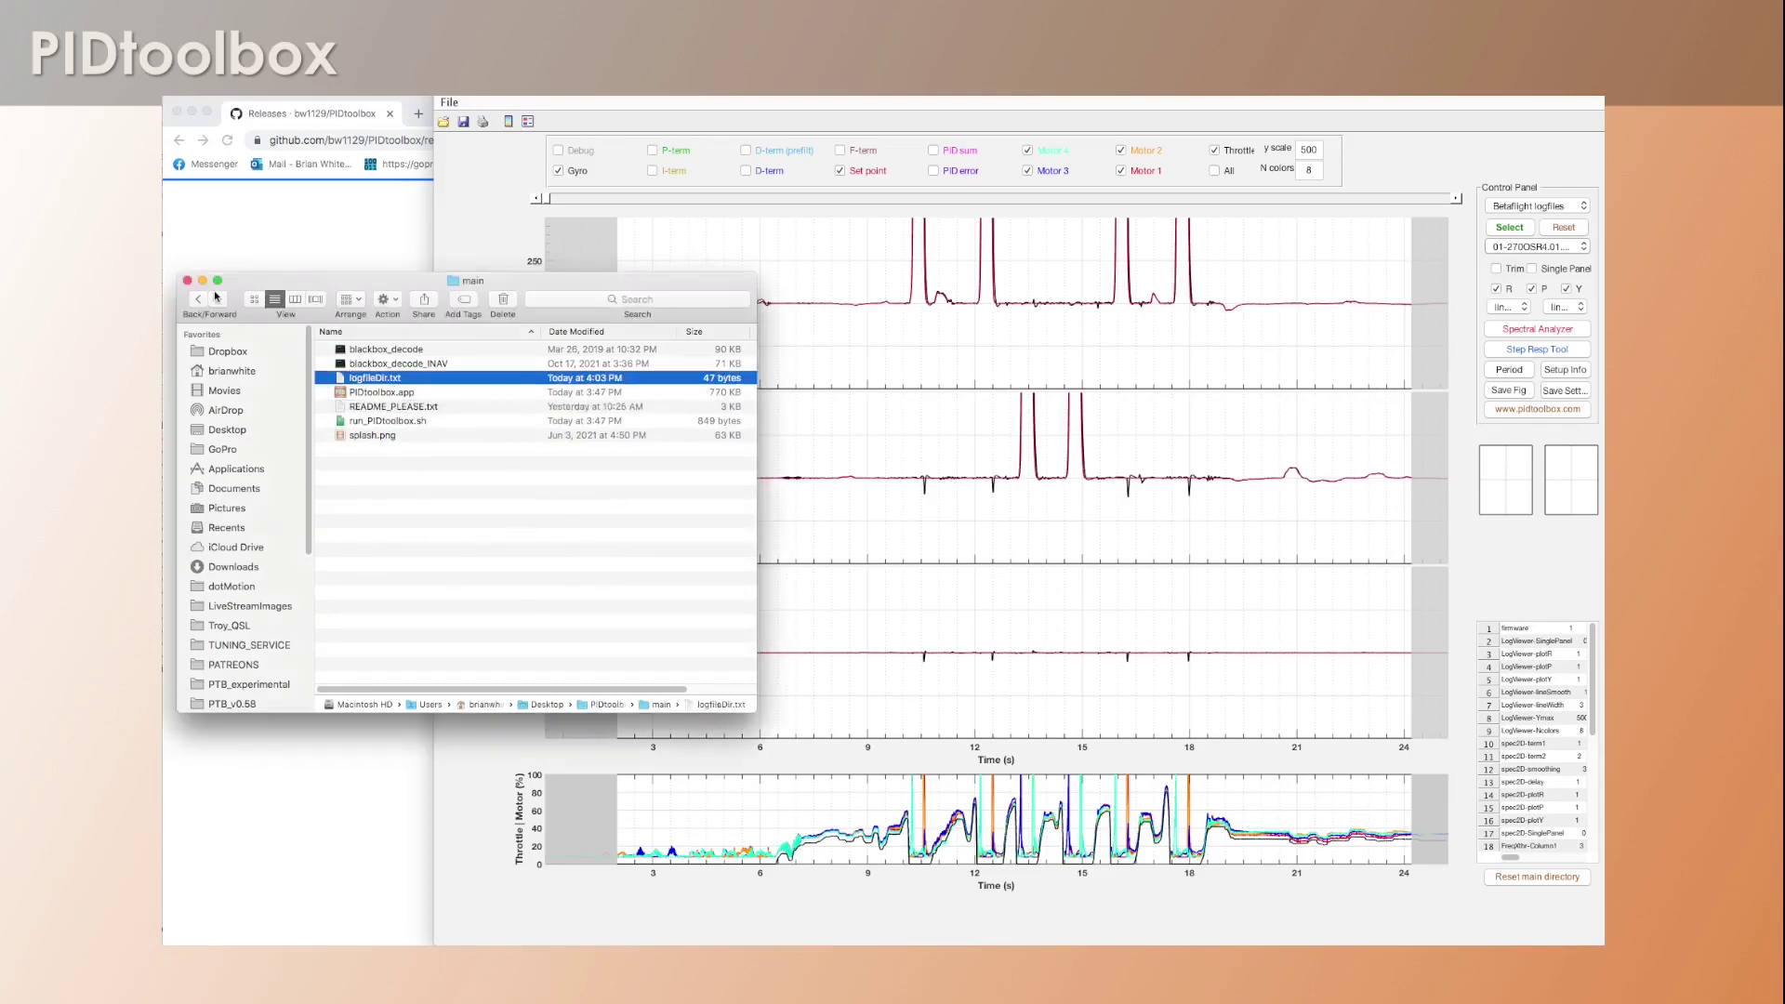
Step: Scroll the settings table and inspect the mainDirectory entry in row 35
click(1520, 860)
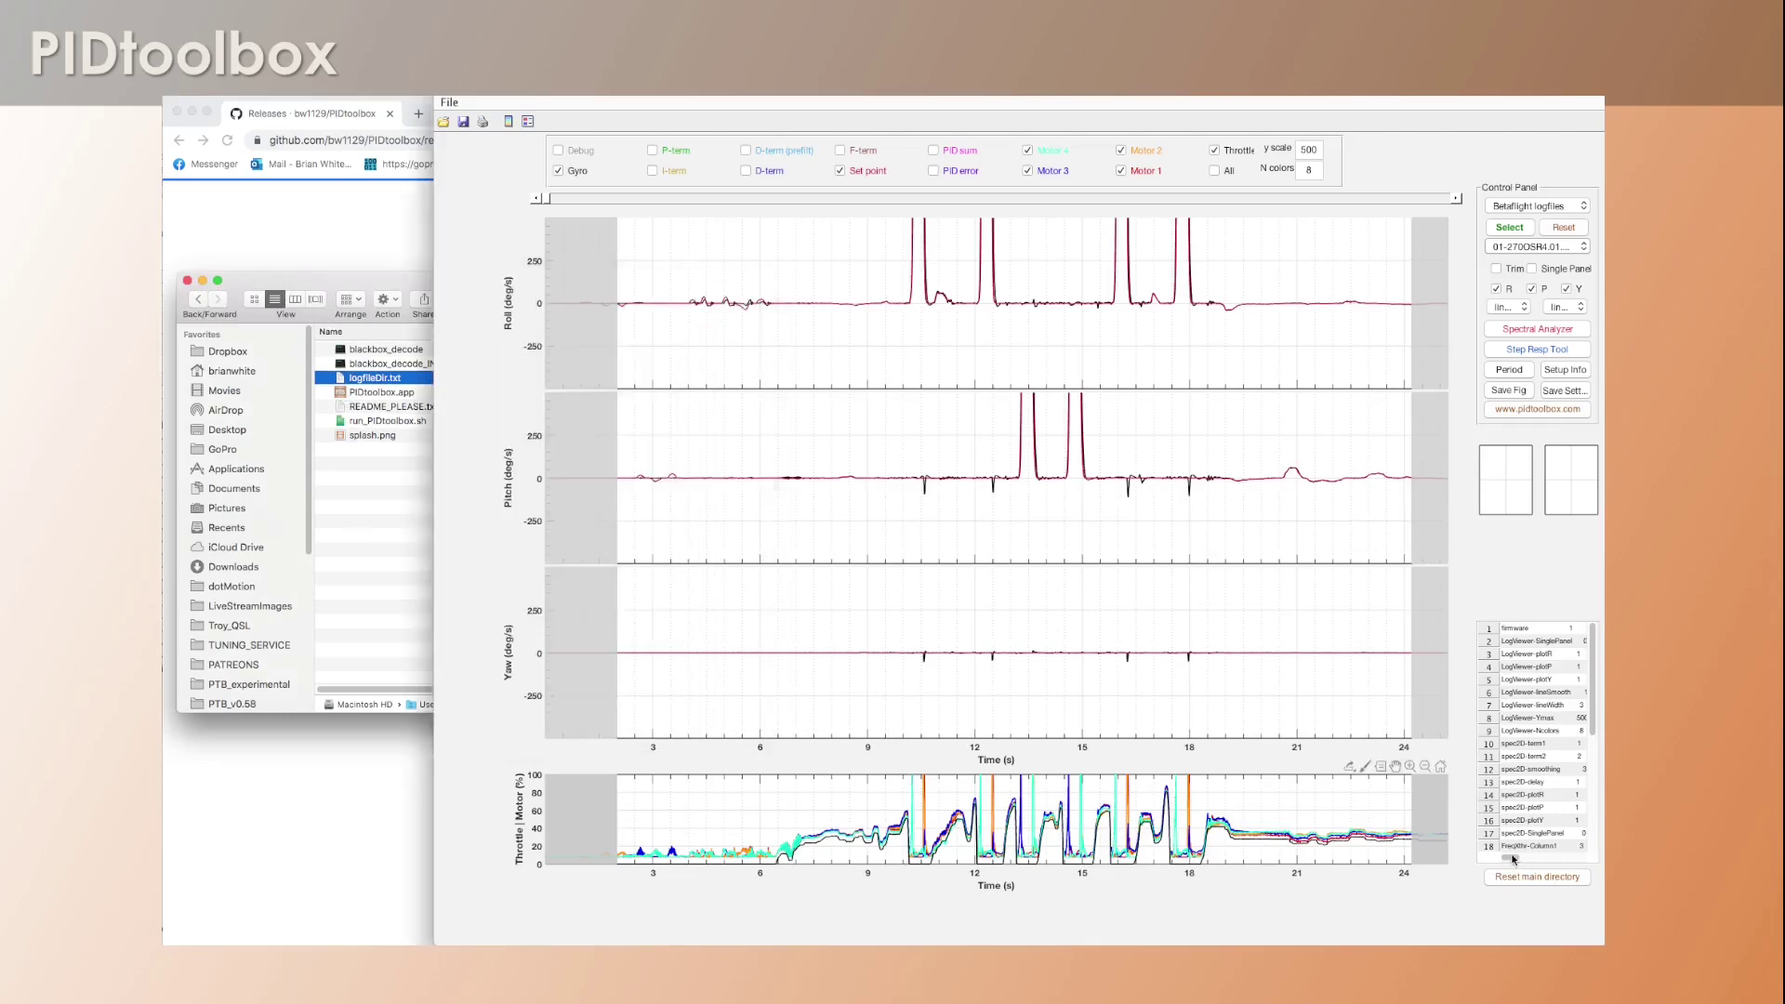
scroll(1596, 795, down, 5)
scroll(1597, 794, down, 3)
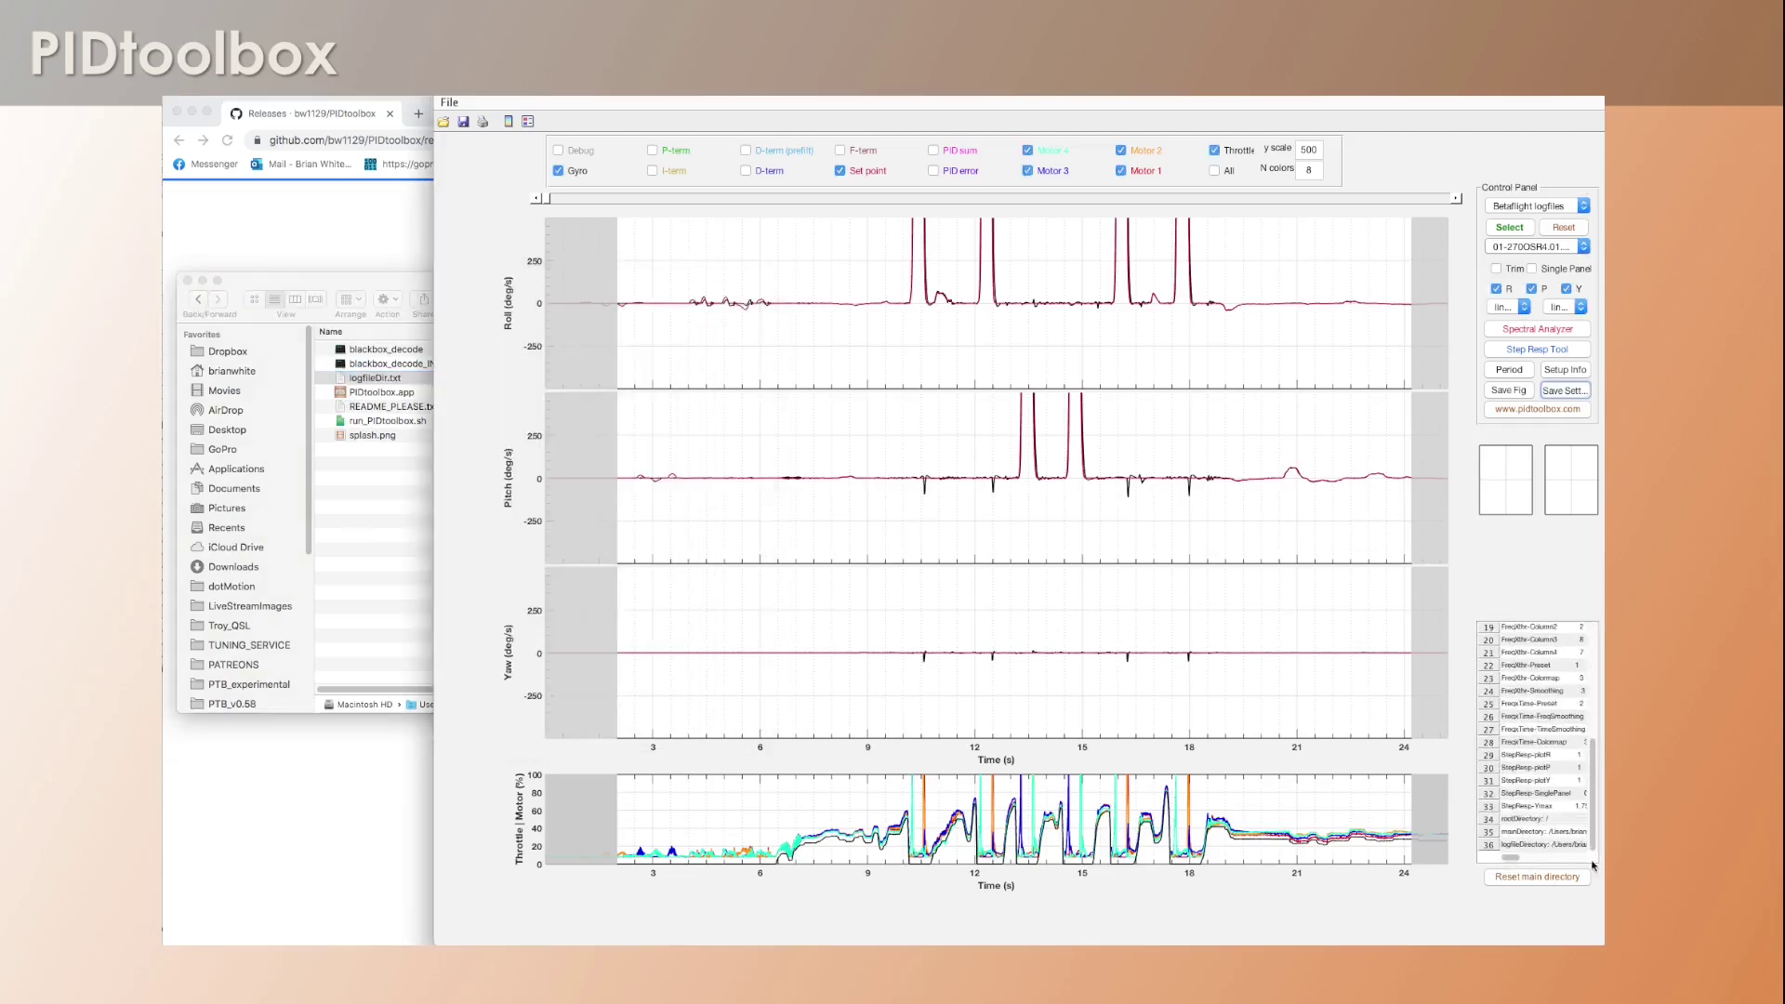
click(1527, 831)
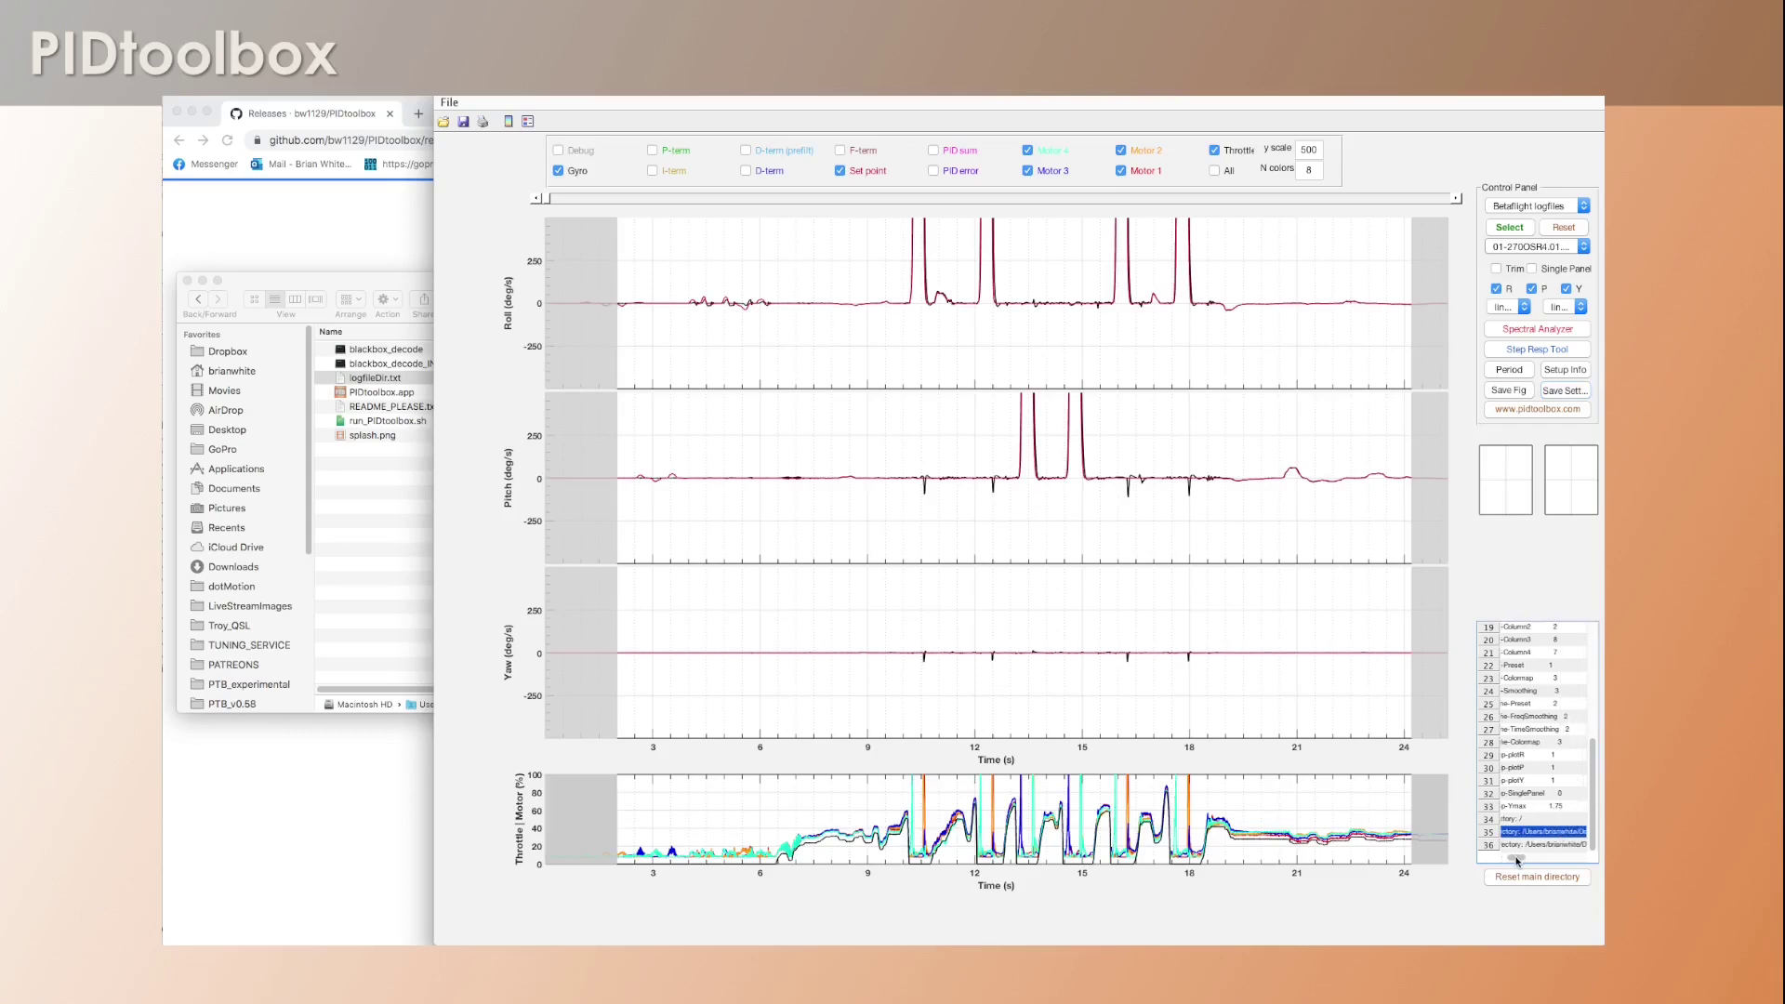
drag(1517, 859, 1546, 861)
Step: Close the main folder window and widen the log viewer leftward so the plots fill it
click(215, 284)
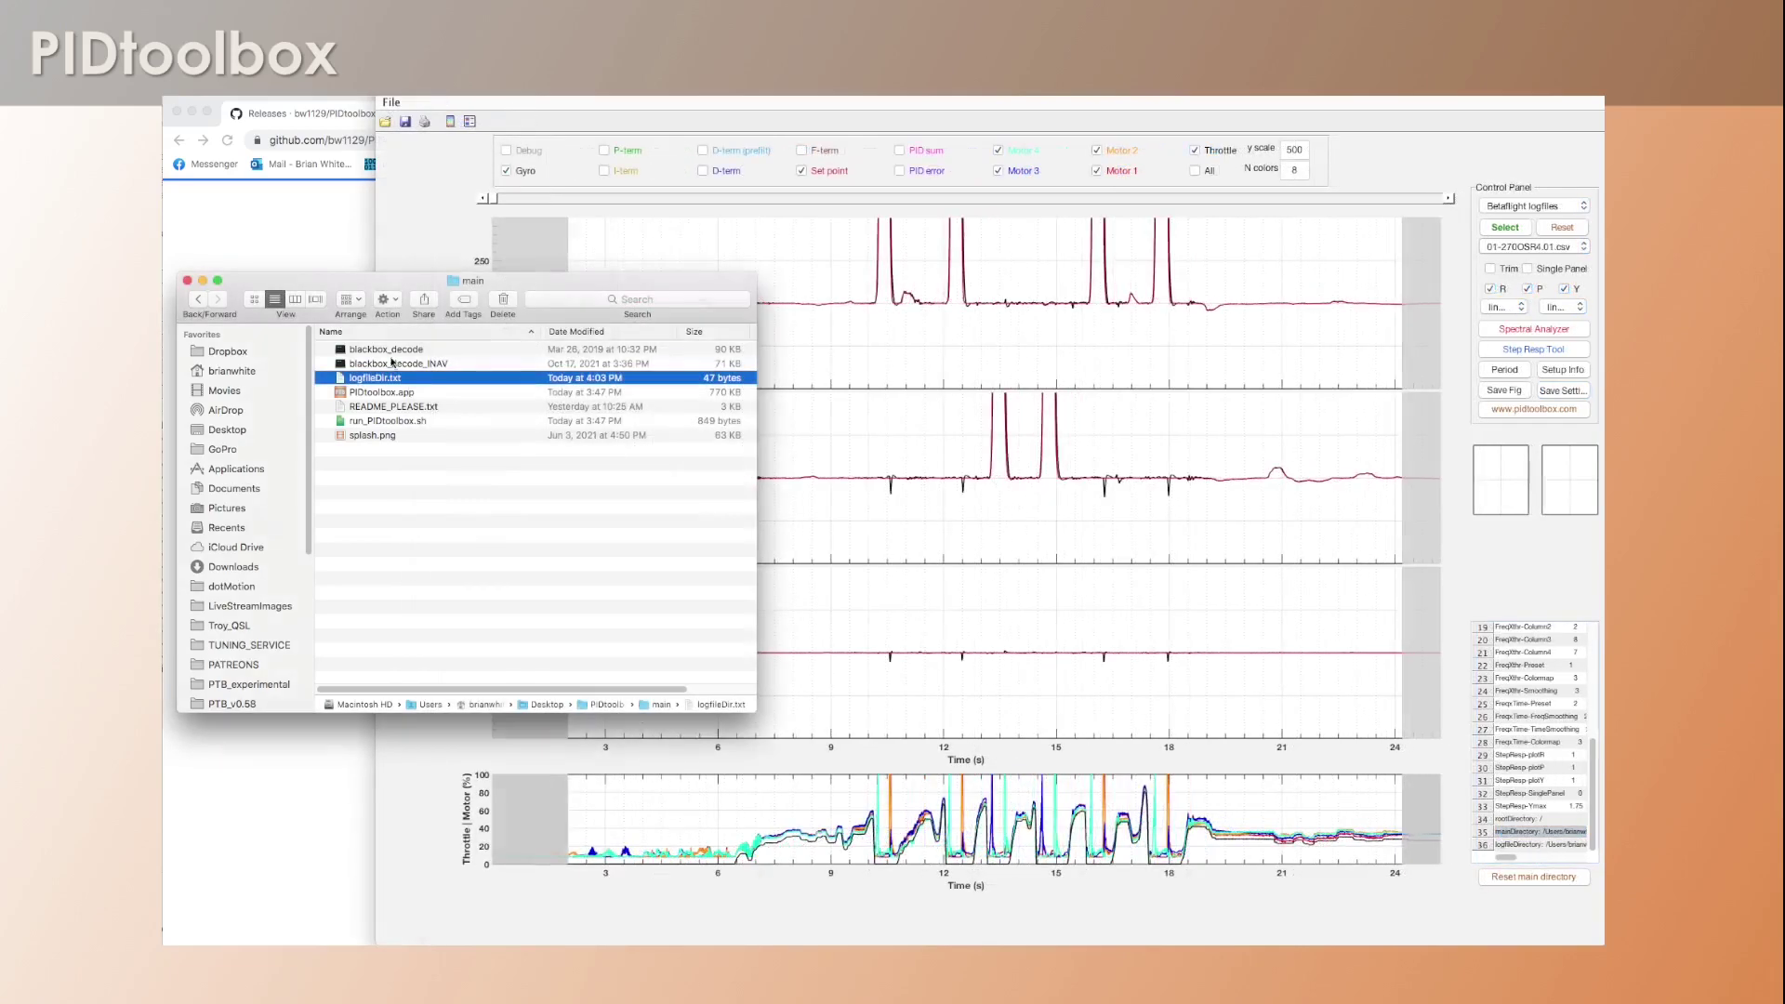
click(188, 280)
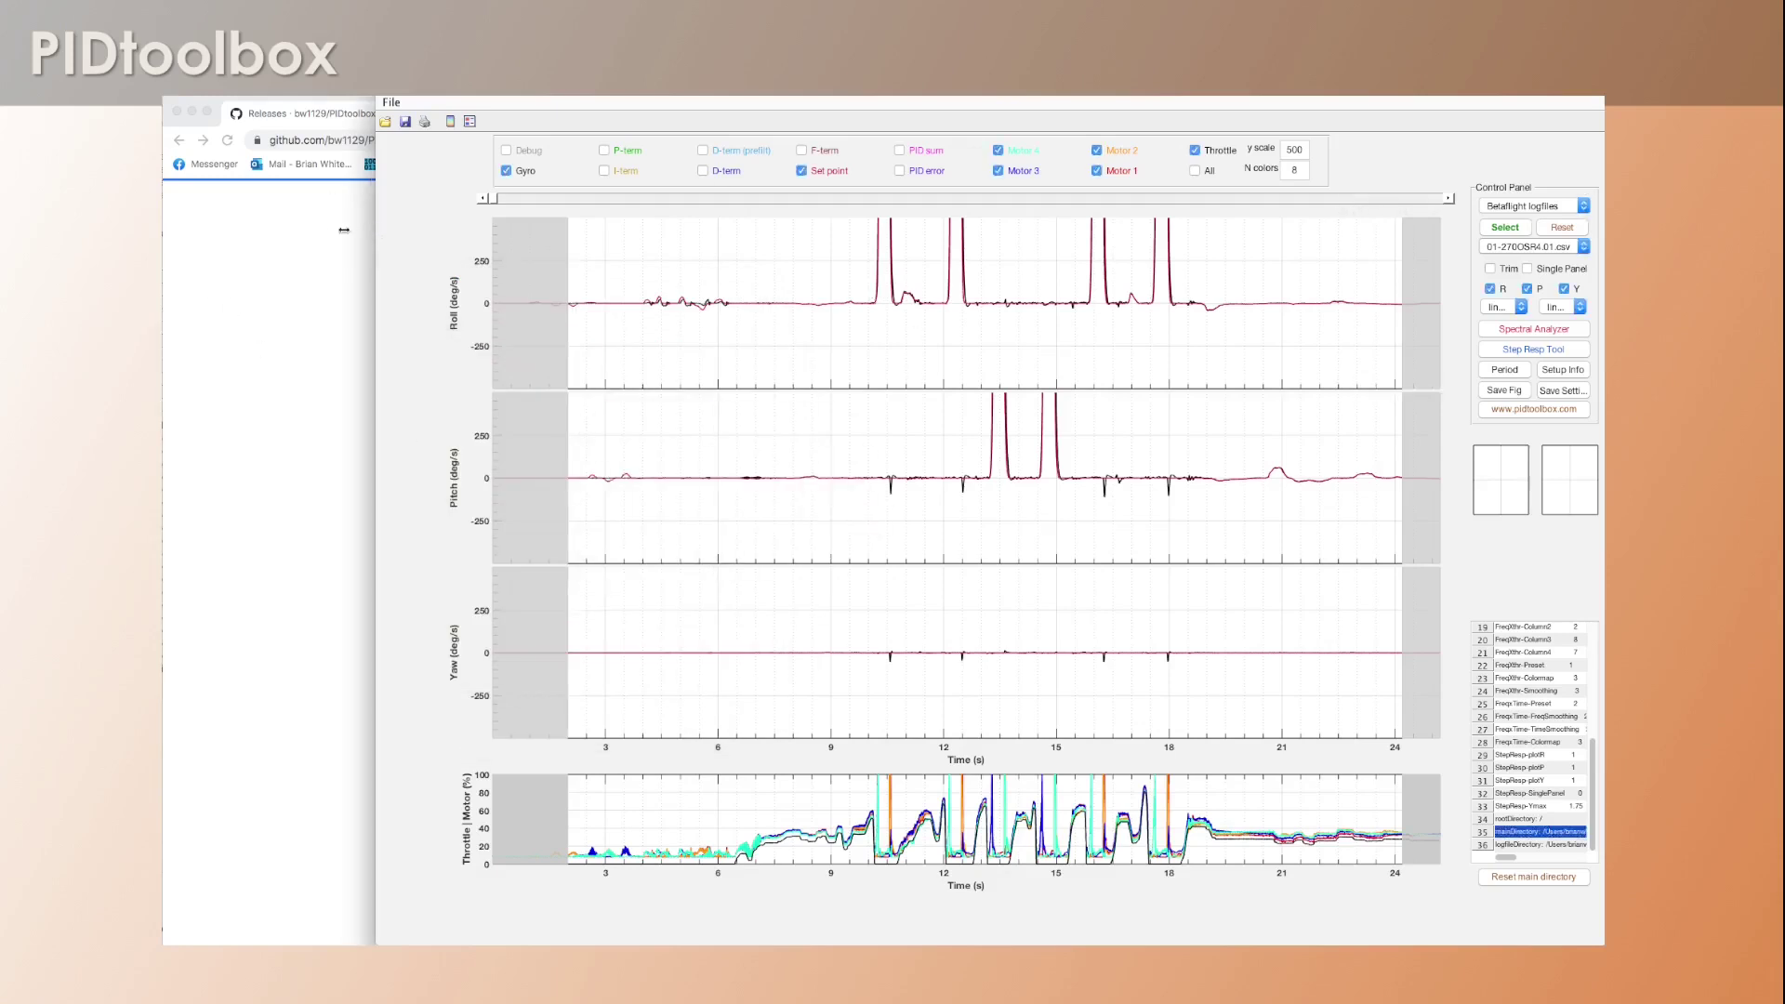
drag(374, 230, 267, 253)
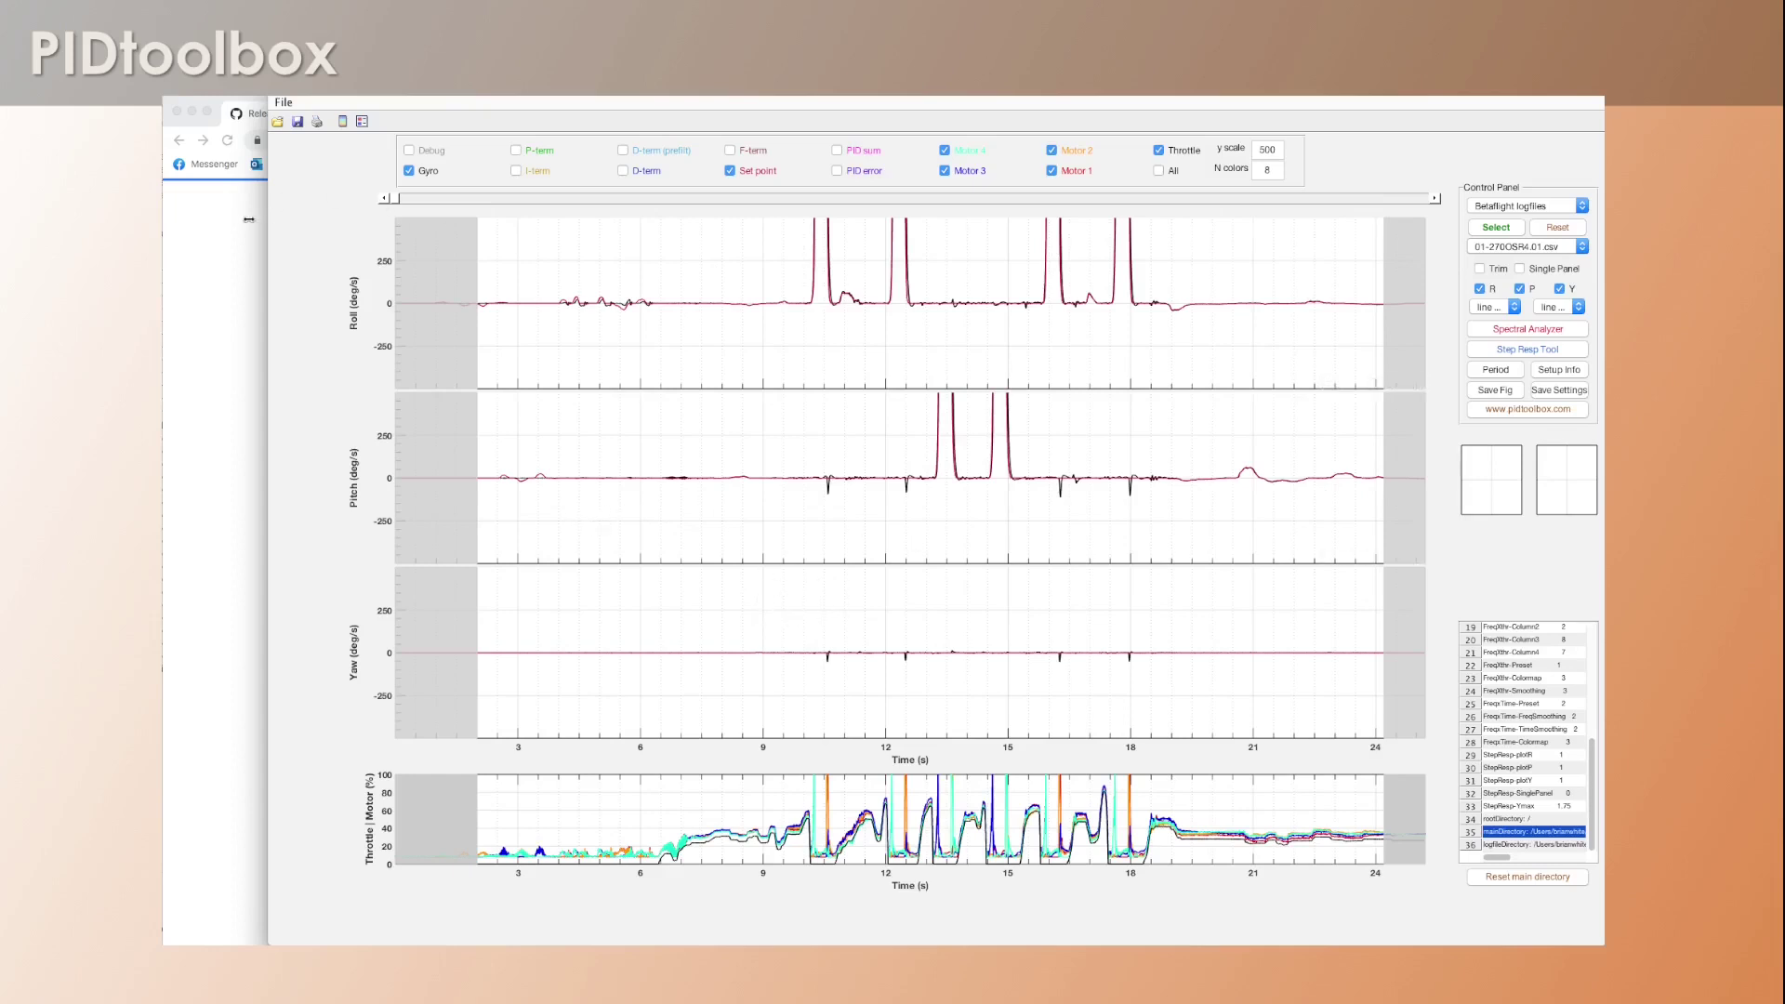
drag(268, 219, 208, 224)
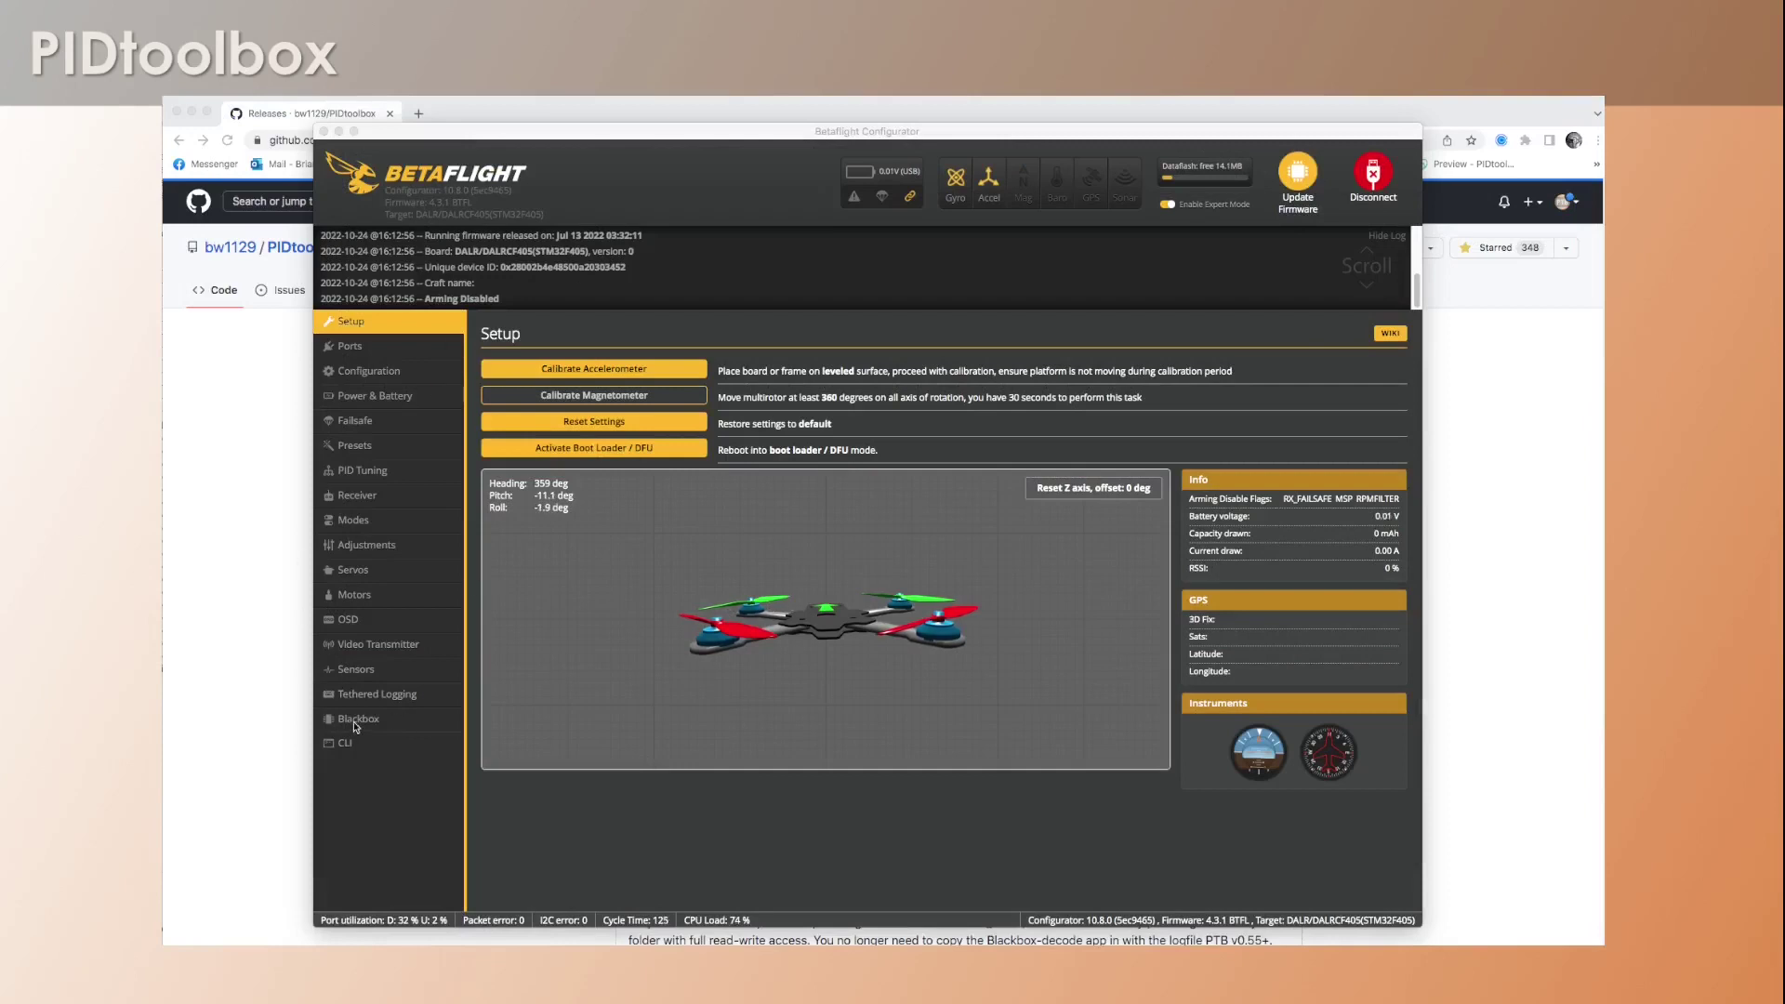
Step: Activate Mass Storage Device Mode from the Blackbox tab and move the BETAFLT folder window aside
click(357, 723)
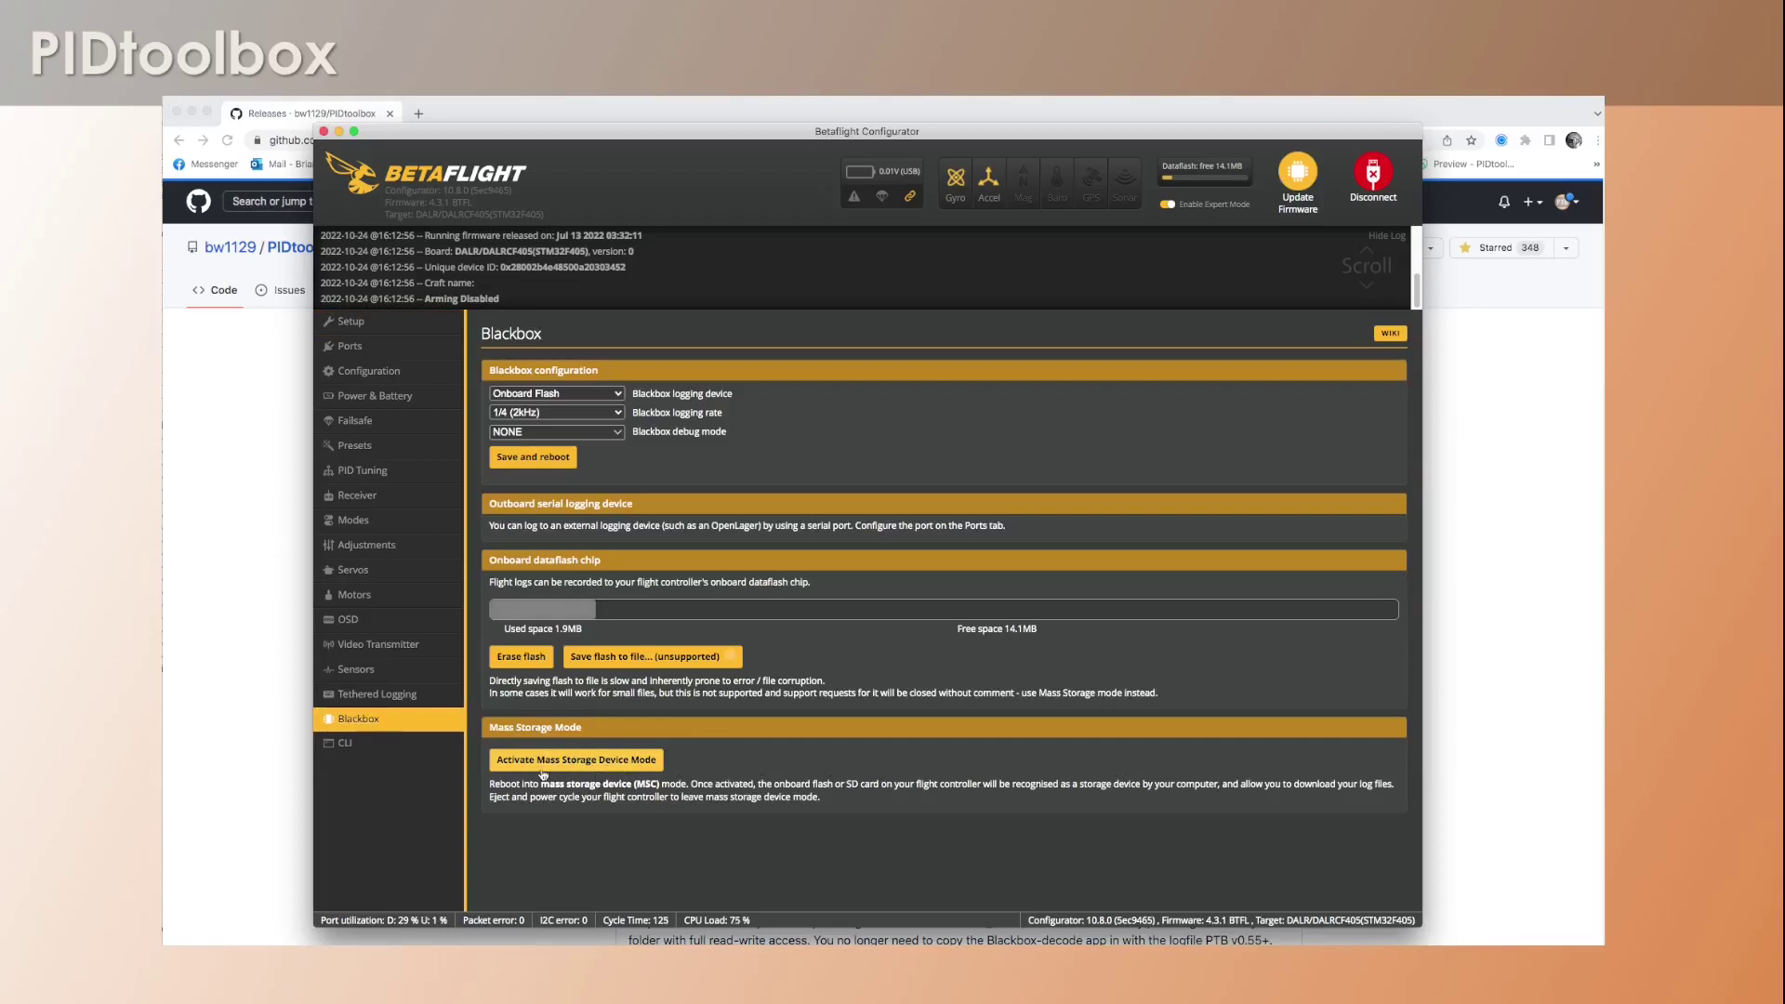
click(582, 762)
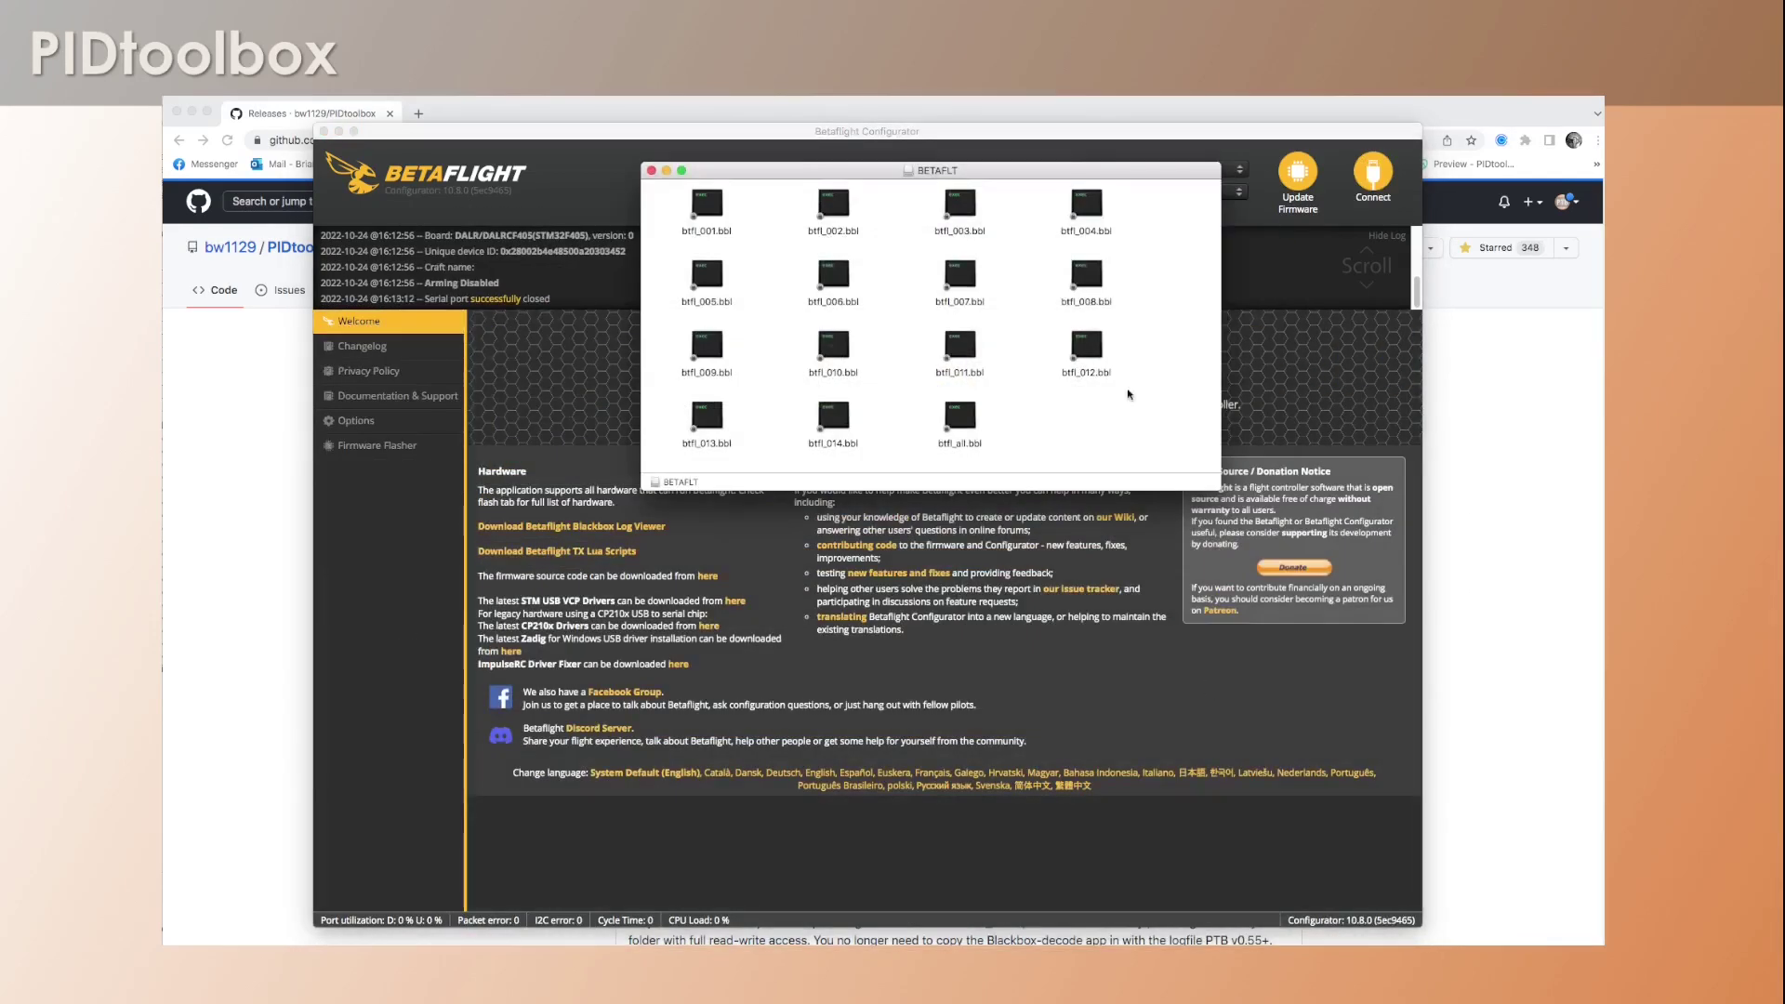
drag(954, 173, 904, 206)
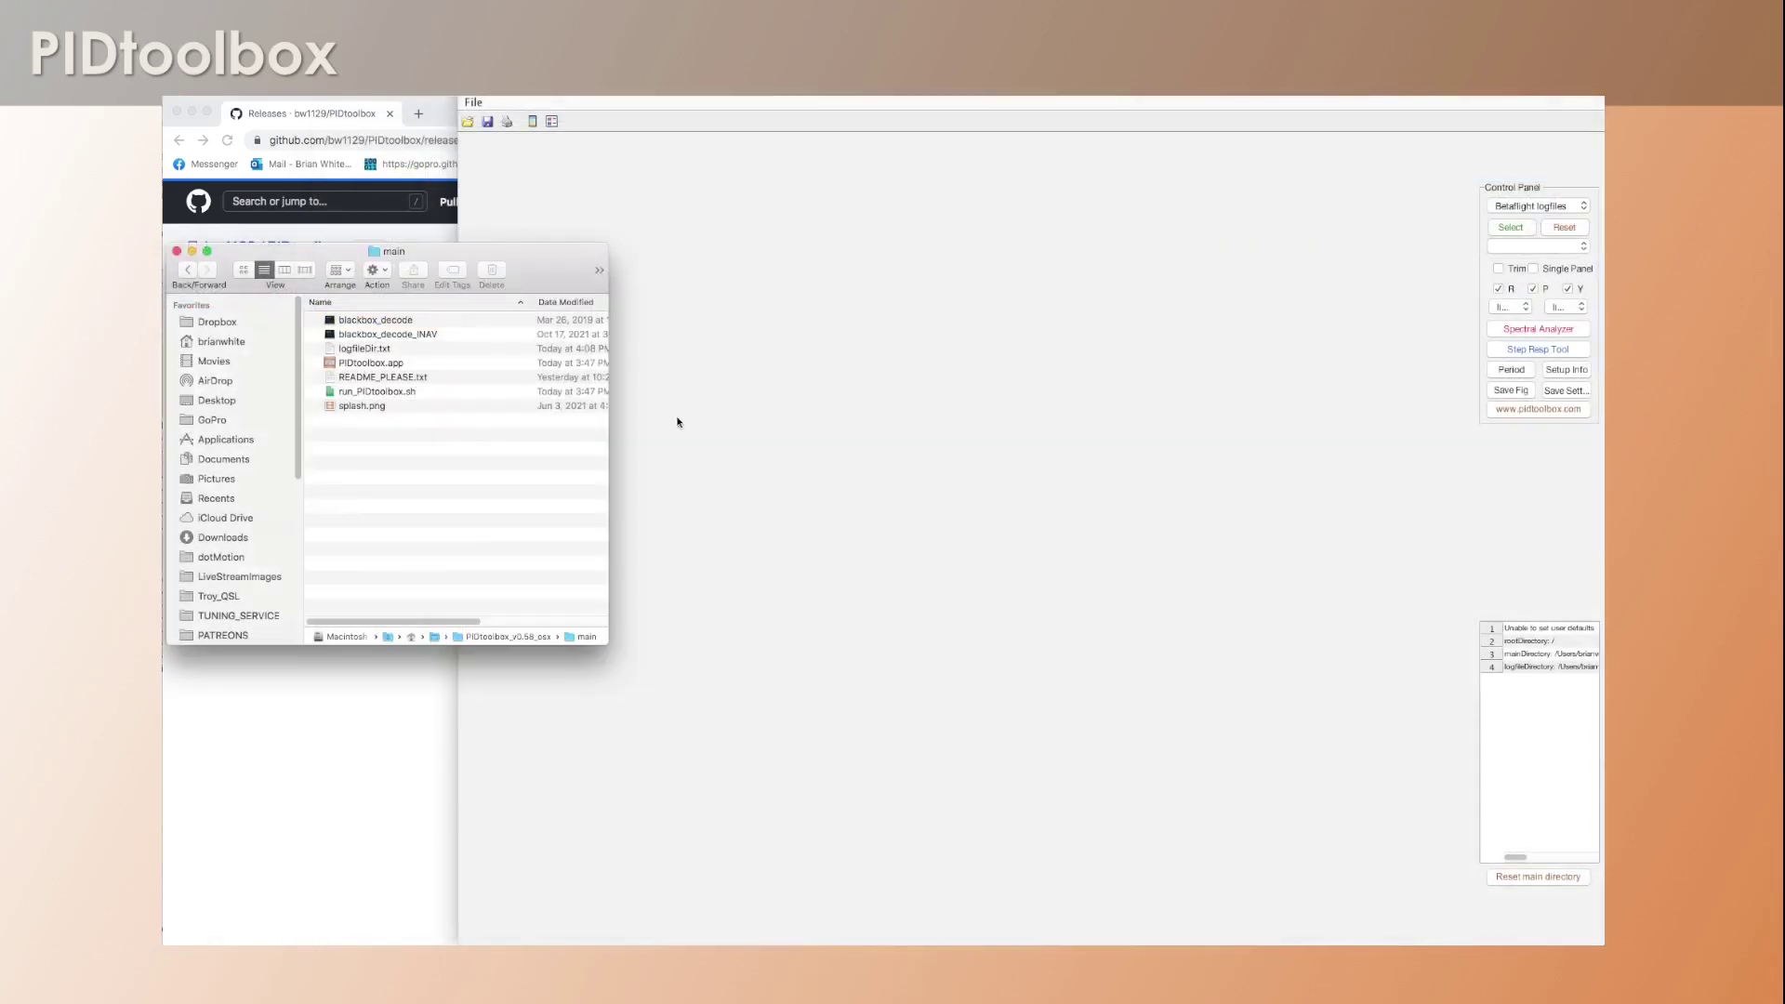
Step: Open btfl_001.bbl from the Desktop to plot its roll, pitch, yaw and throttle traces
click(1515, 233)
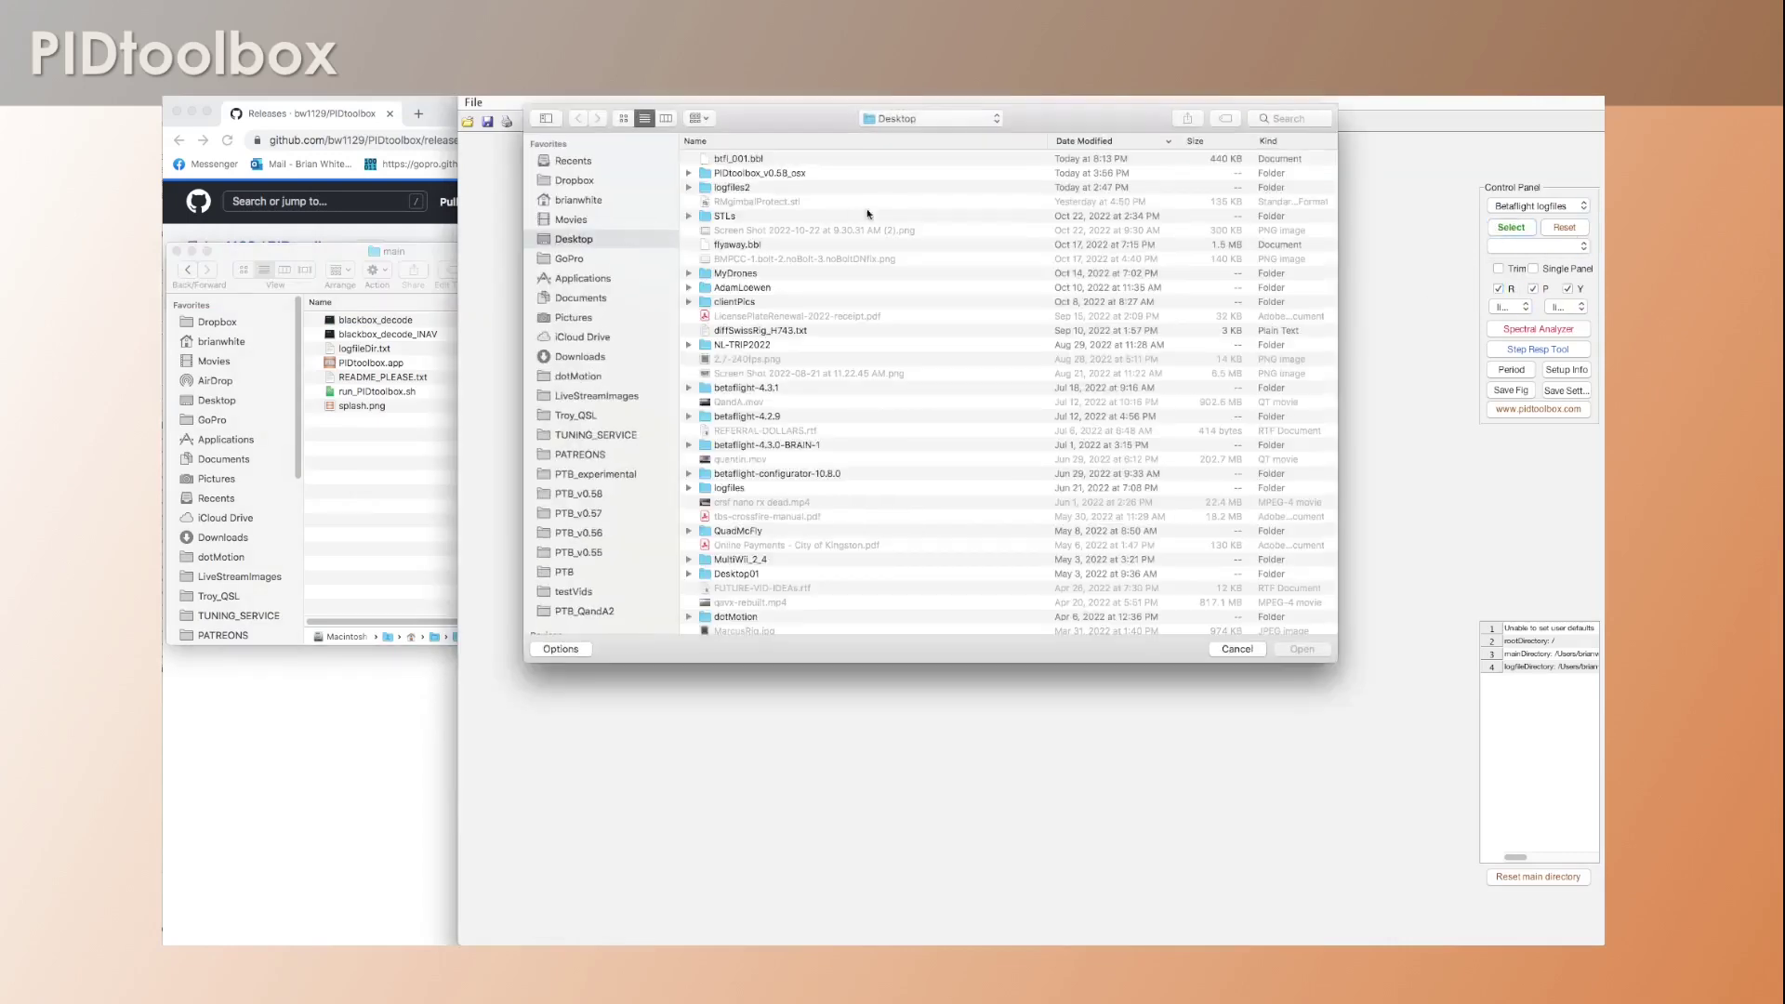
click(743, 160)
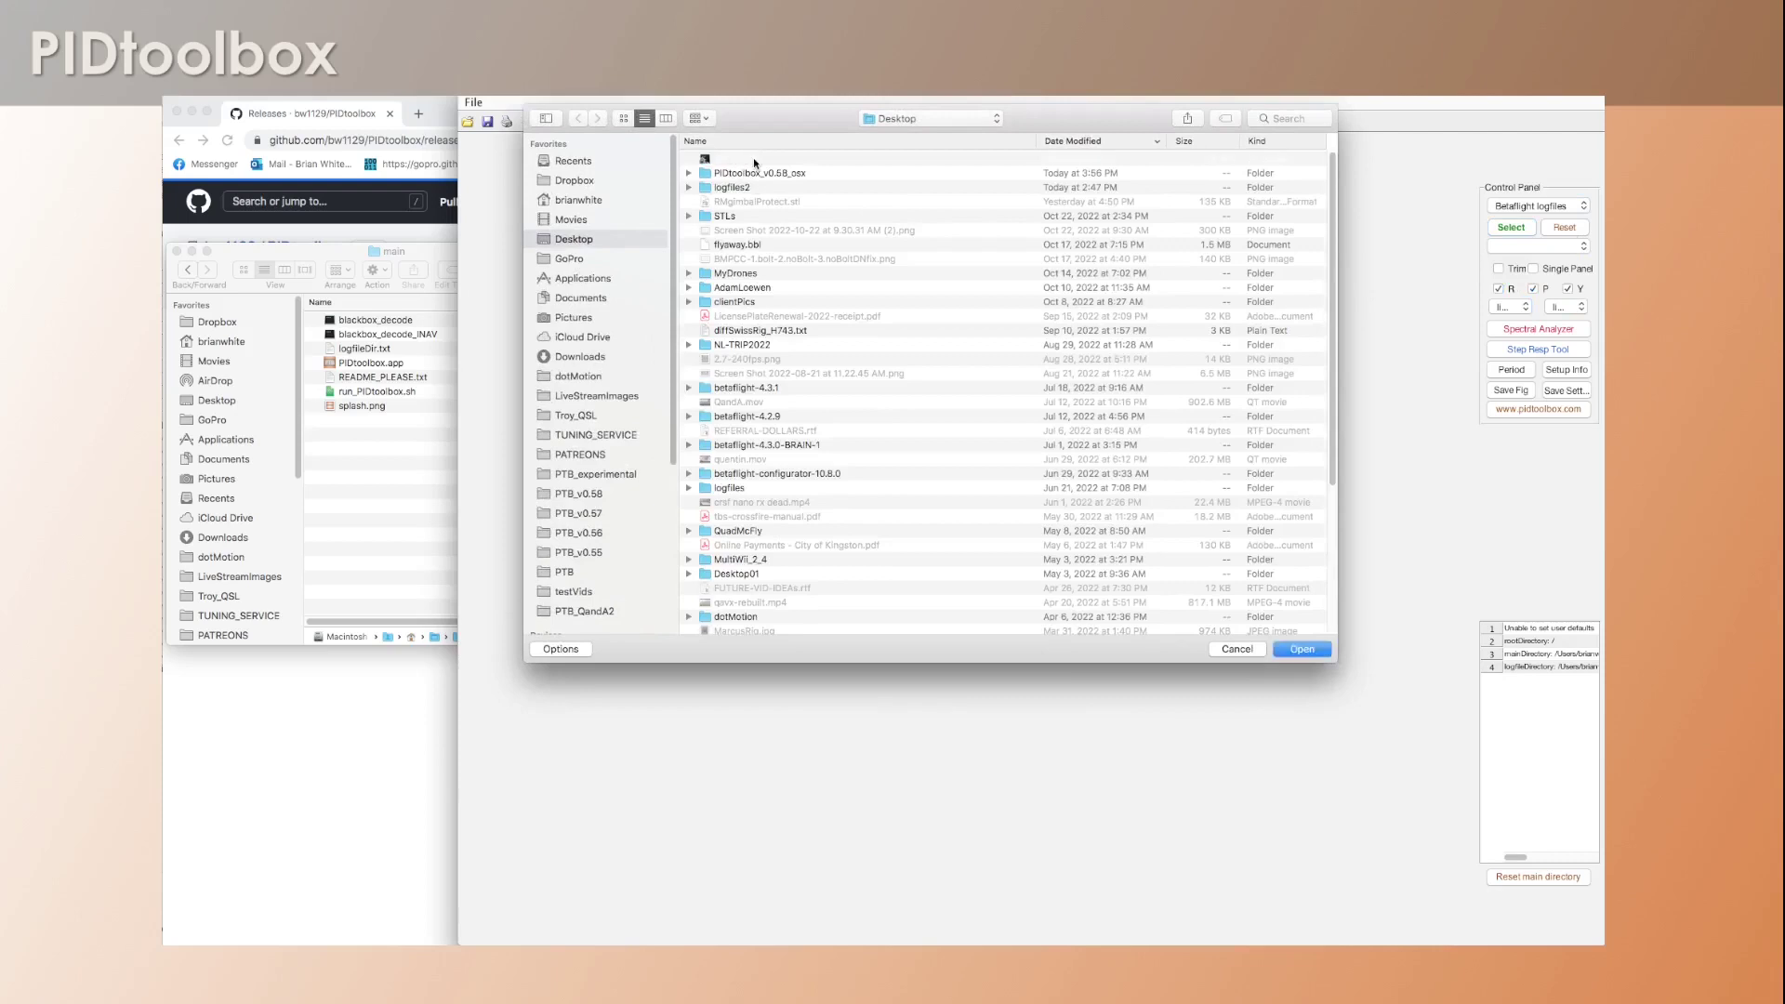
click(1301, 650)
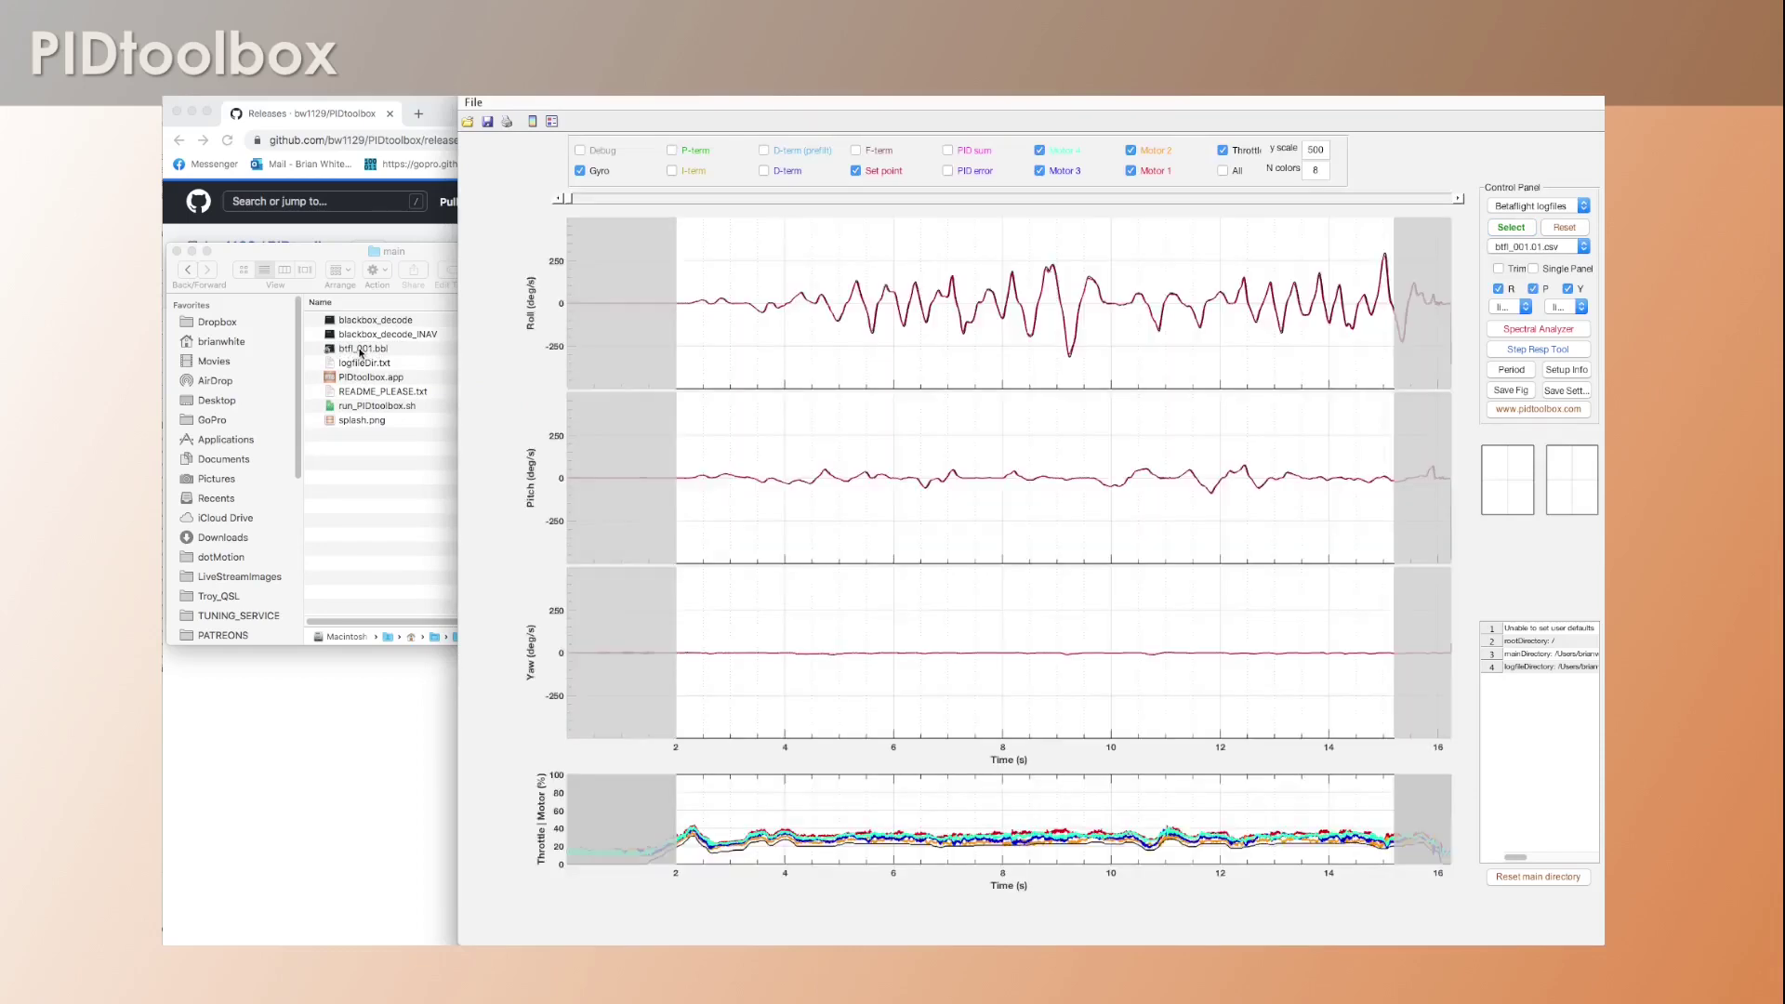
Step: Bring the main folder forward and select btfl_001.bbl in it
click(407, 350)
click(410, 350)
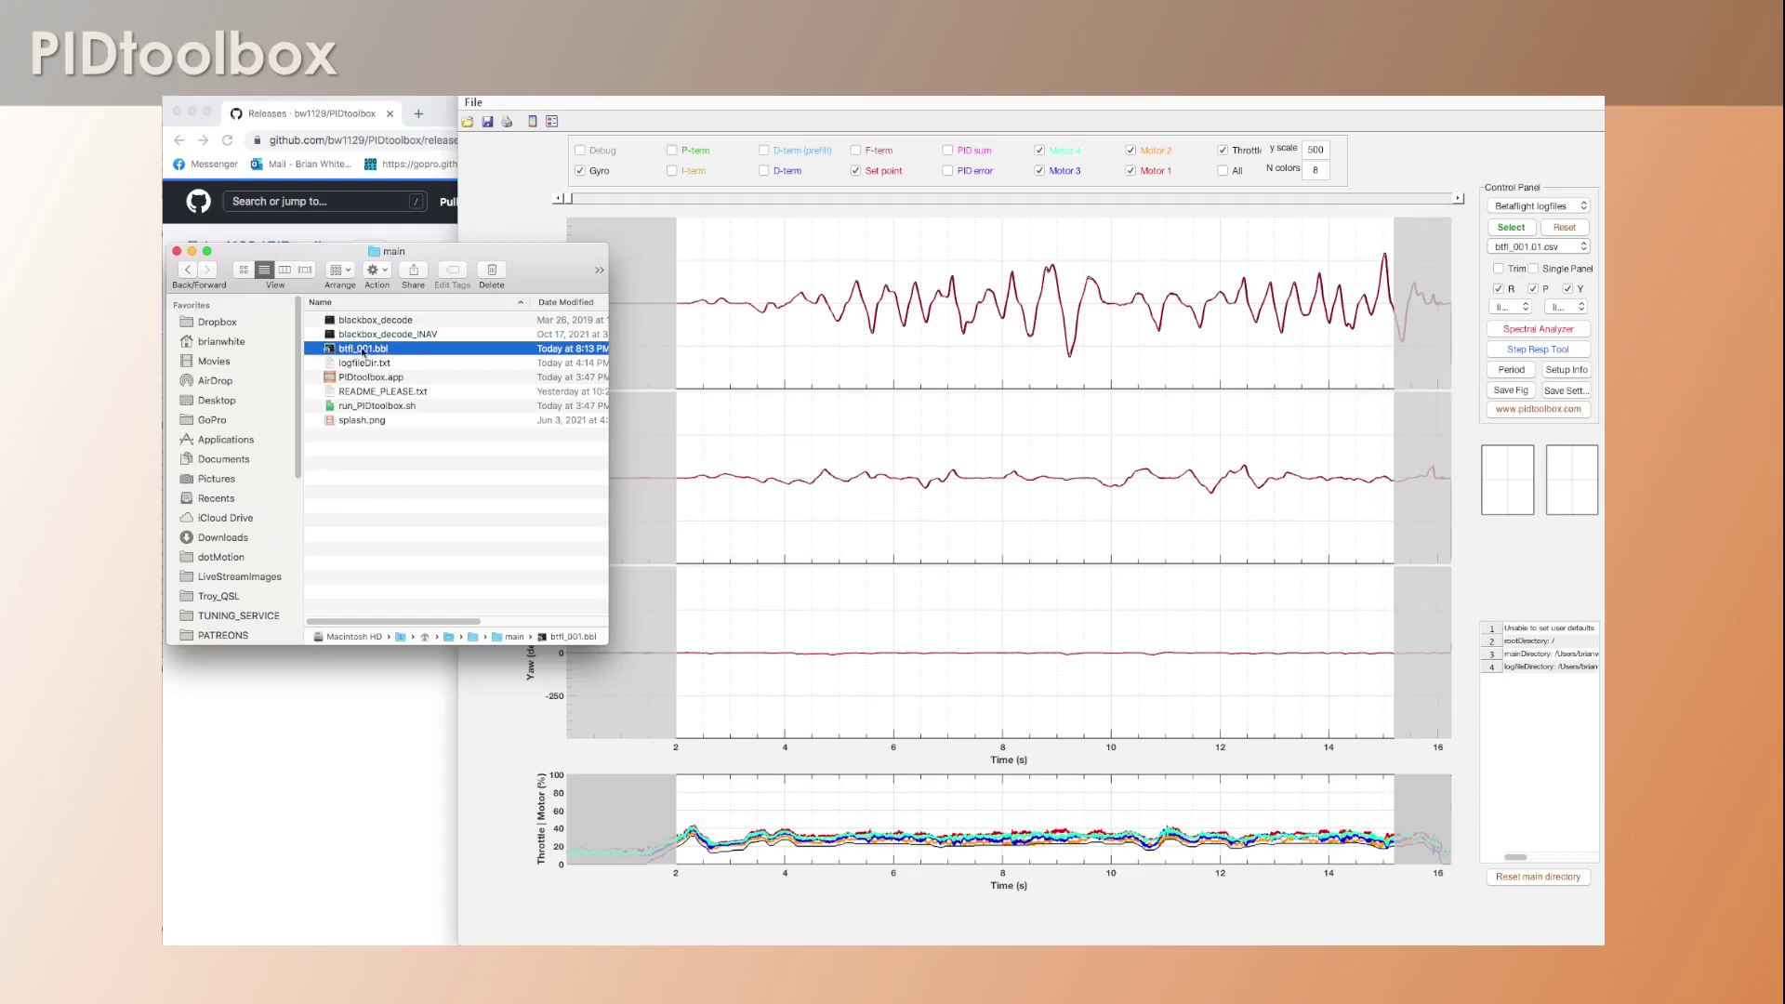
Step: Uncheck Locked in btfl_001.bbl's Get Info window, then close the Info window
right_click(342, 349)
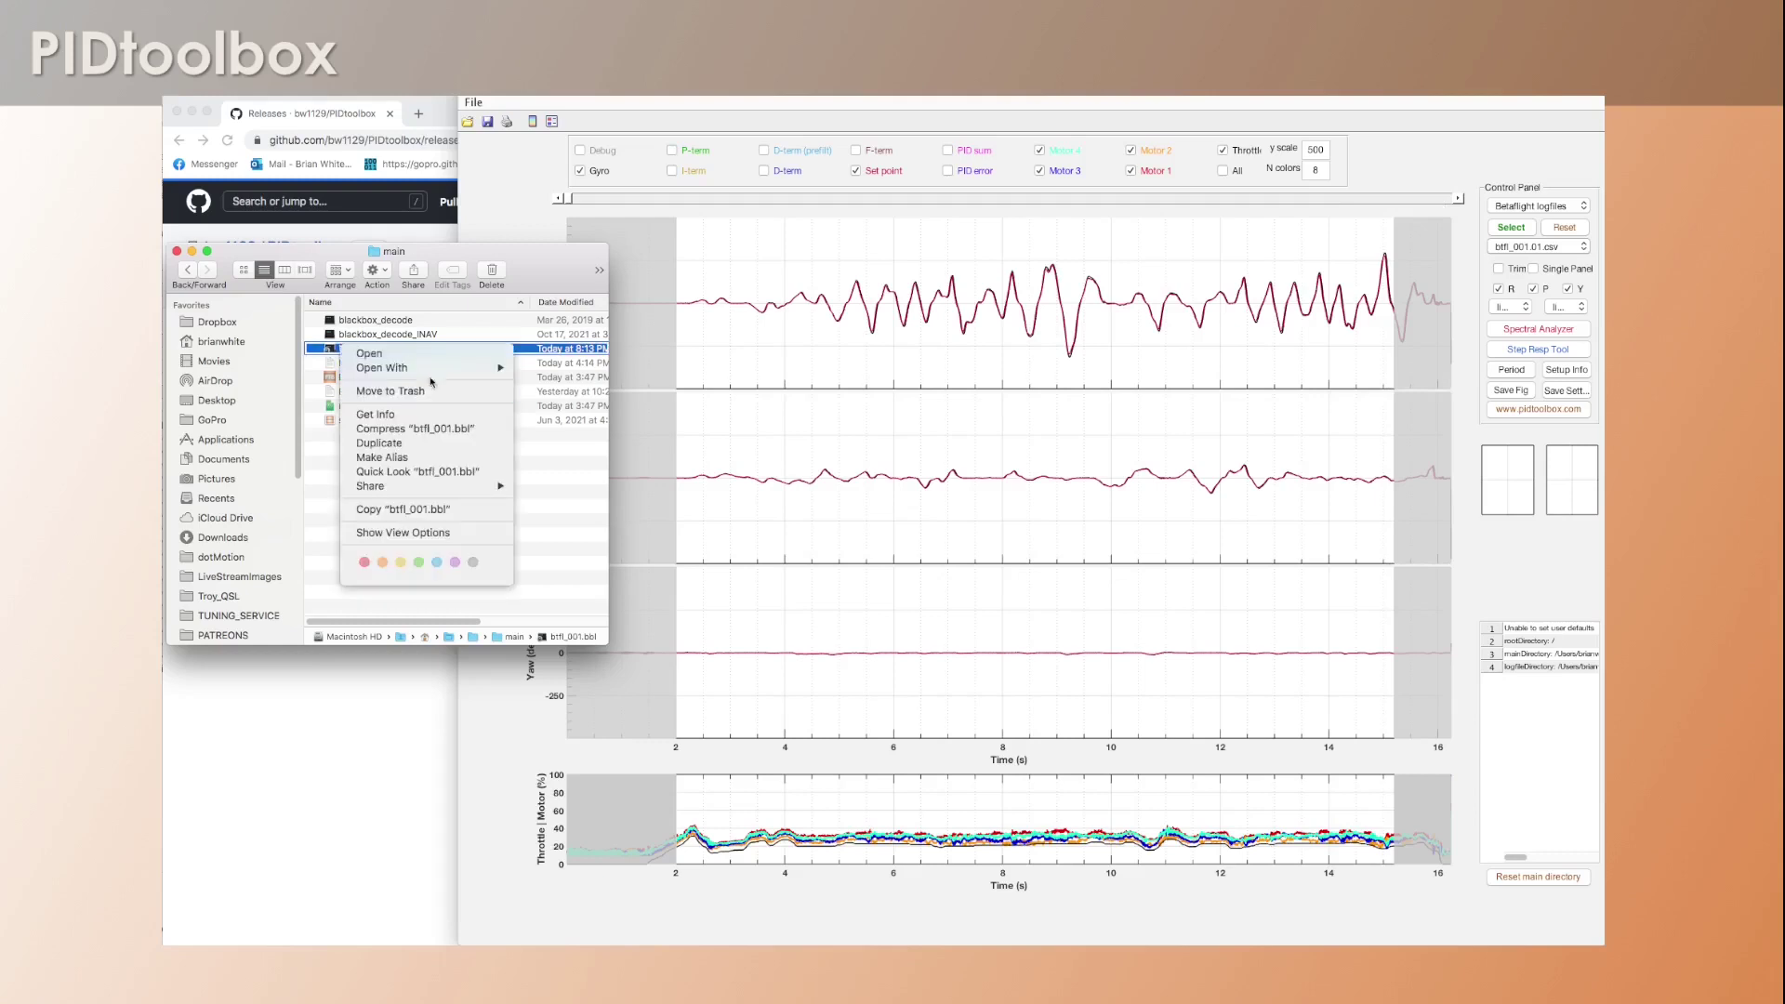
click(400, 415)
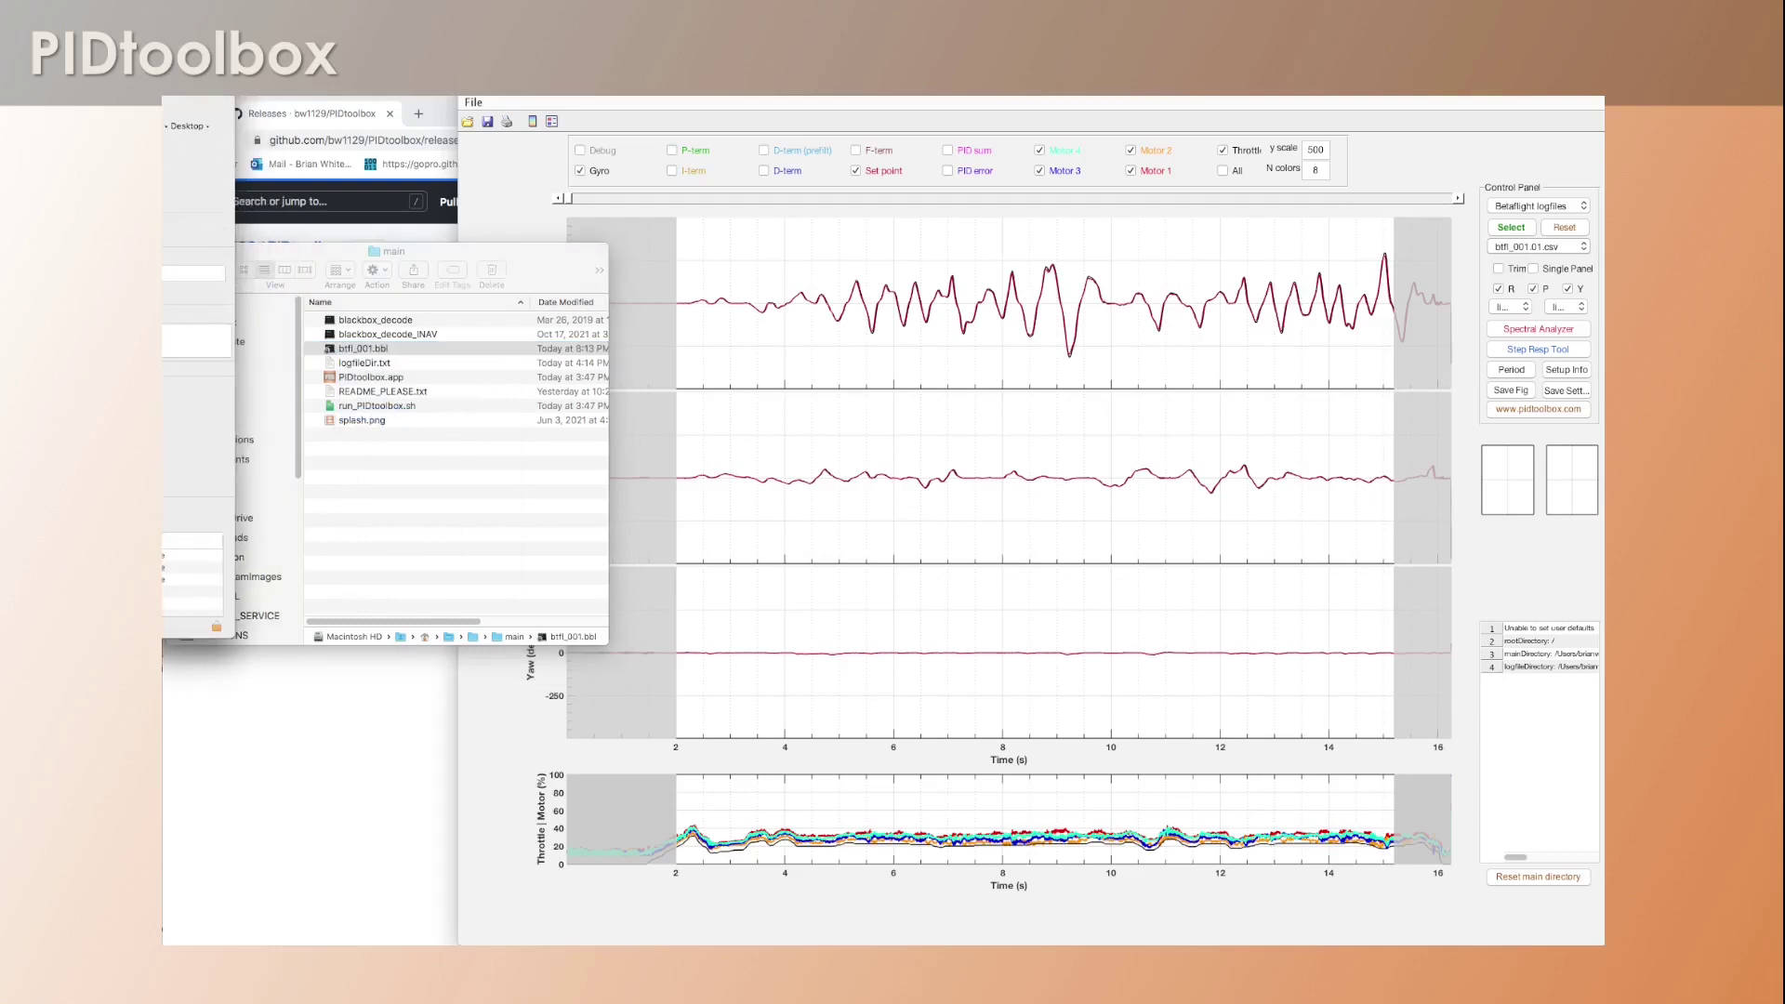
click(386, 394)
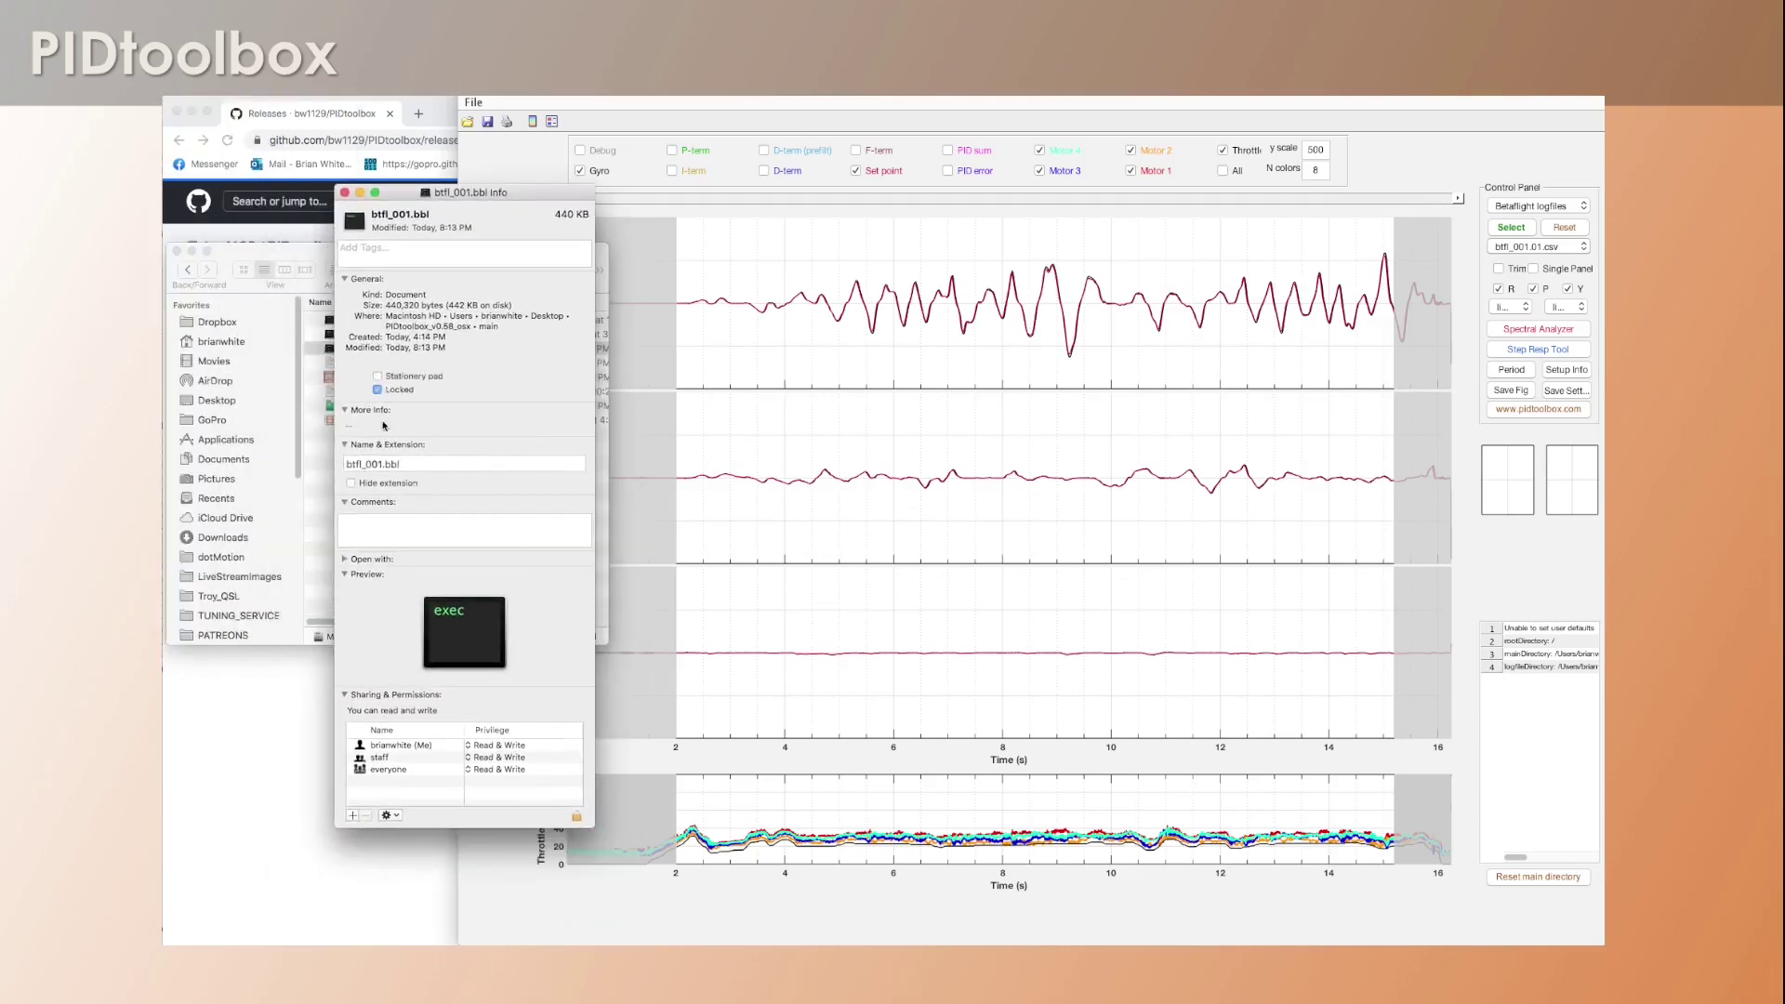
click(345, 193)
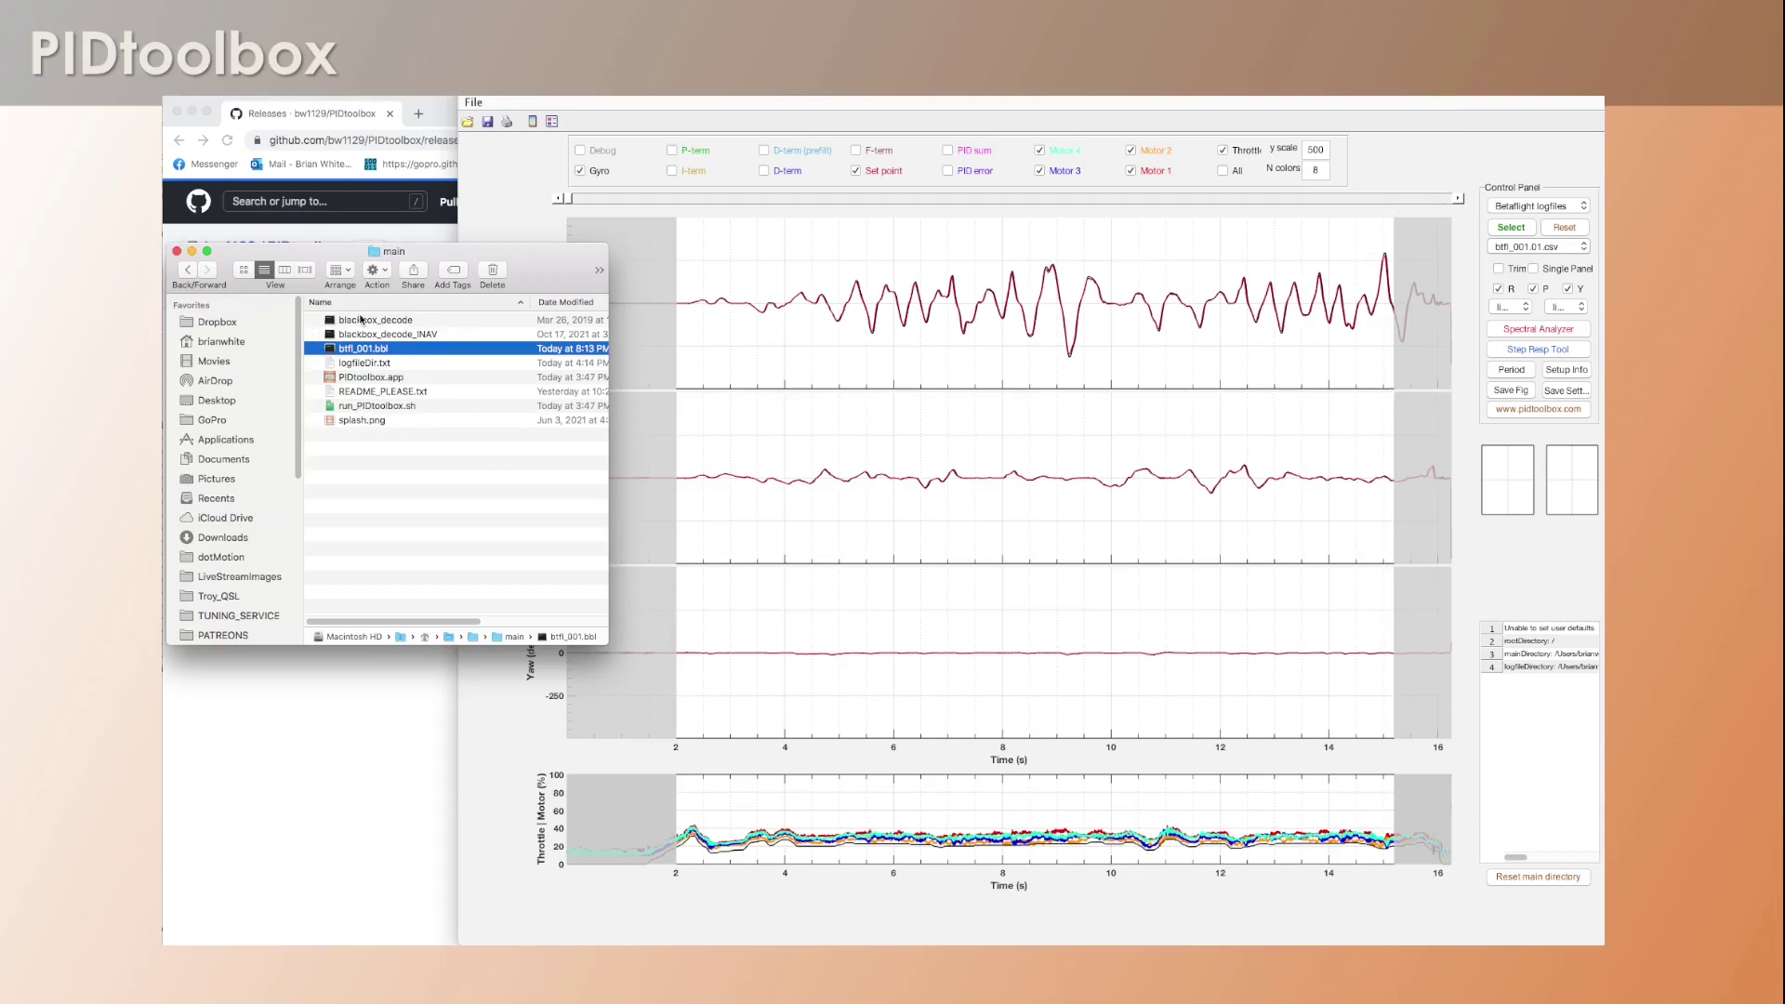
Step: Reset PIDtoolbox to clear btfl_001.bbl, widen the emptied log viewer, and return to the v0.58 release notes
click(1566, 228)
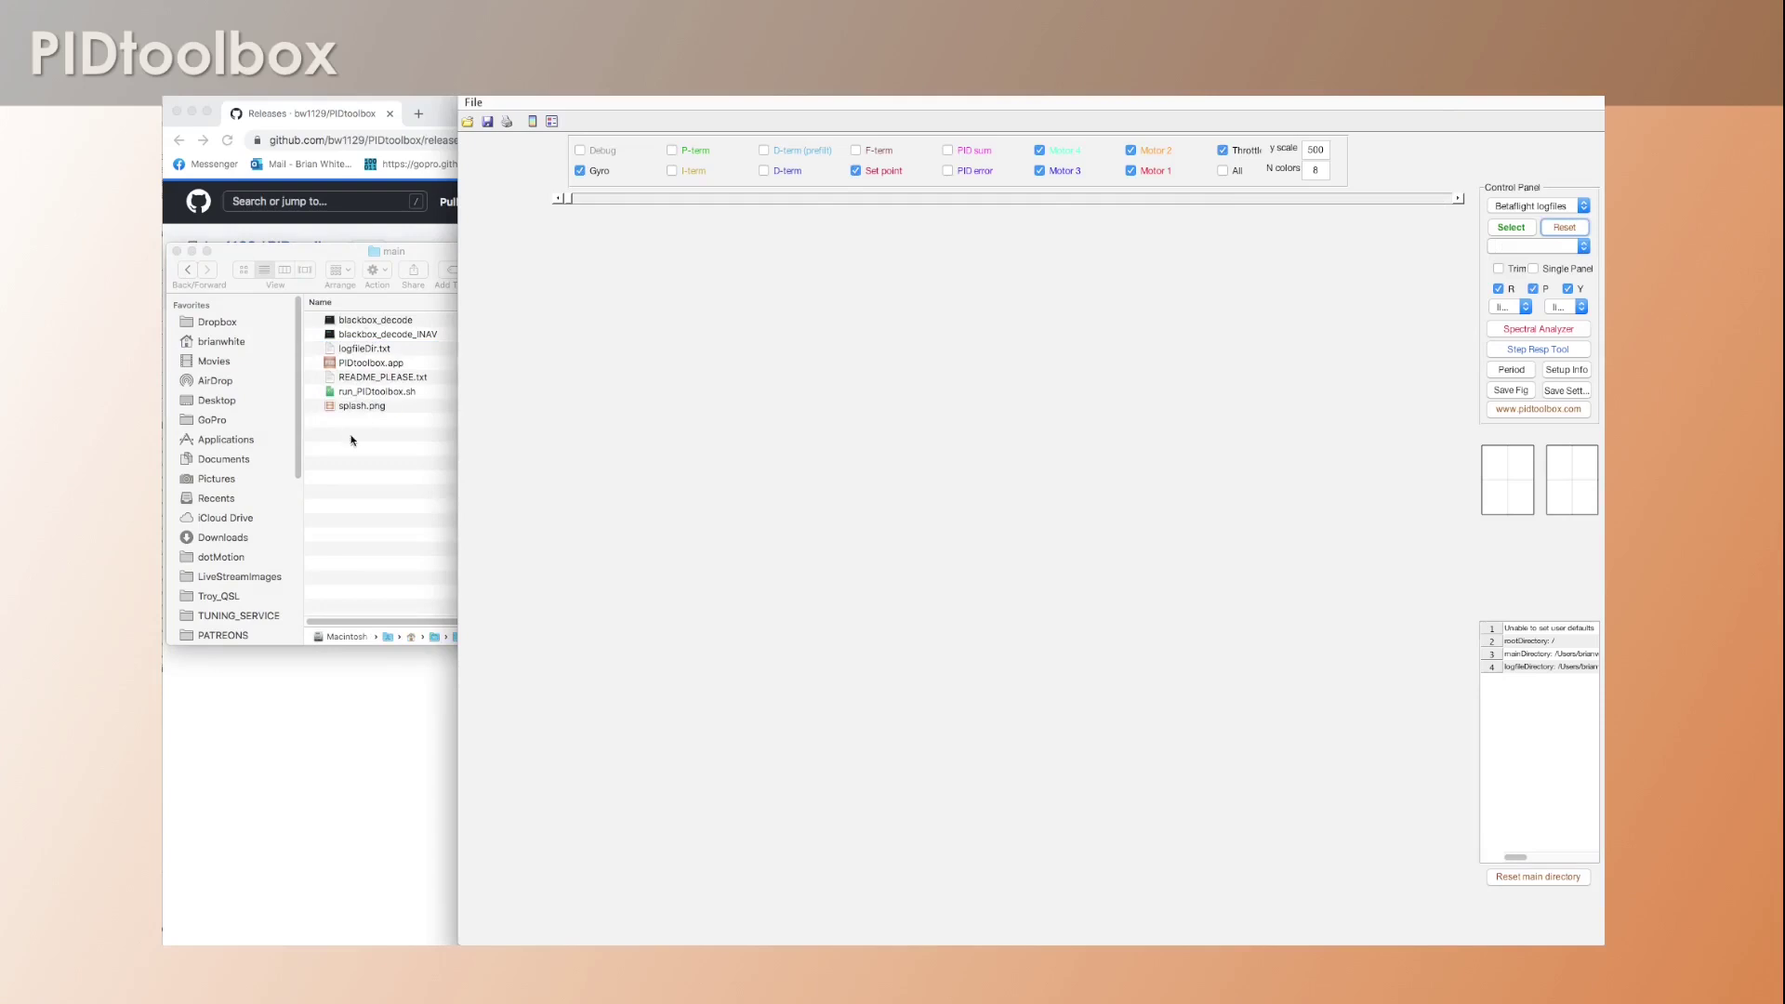
click(388, 481)
click(459, 725)
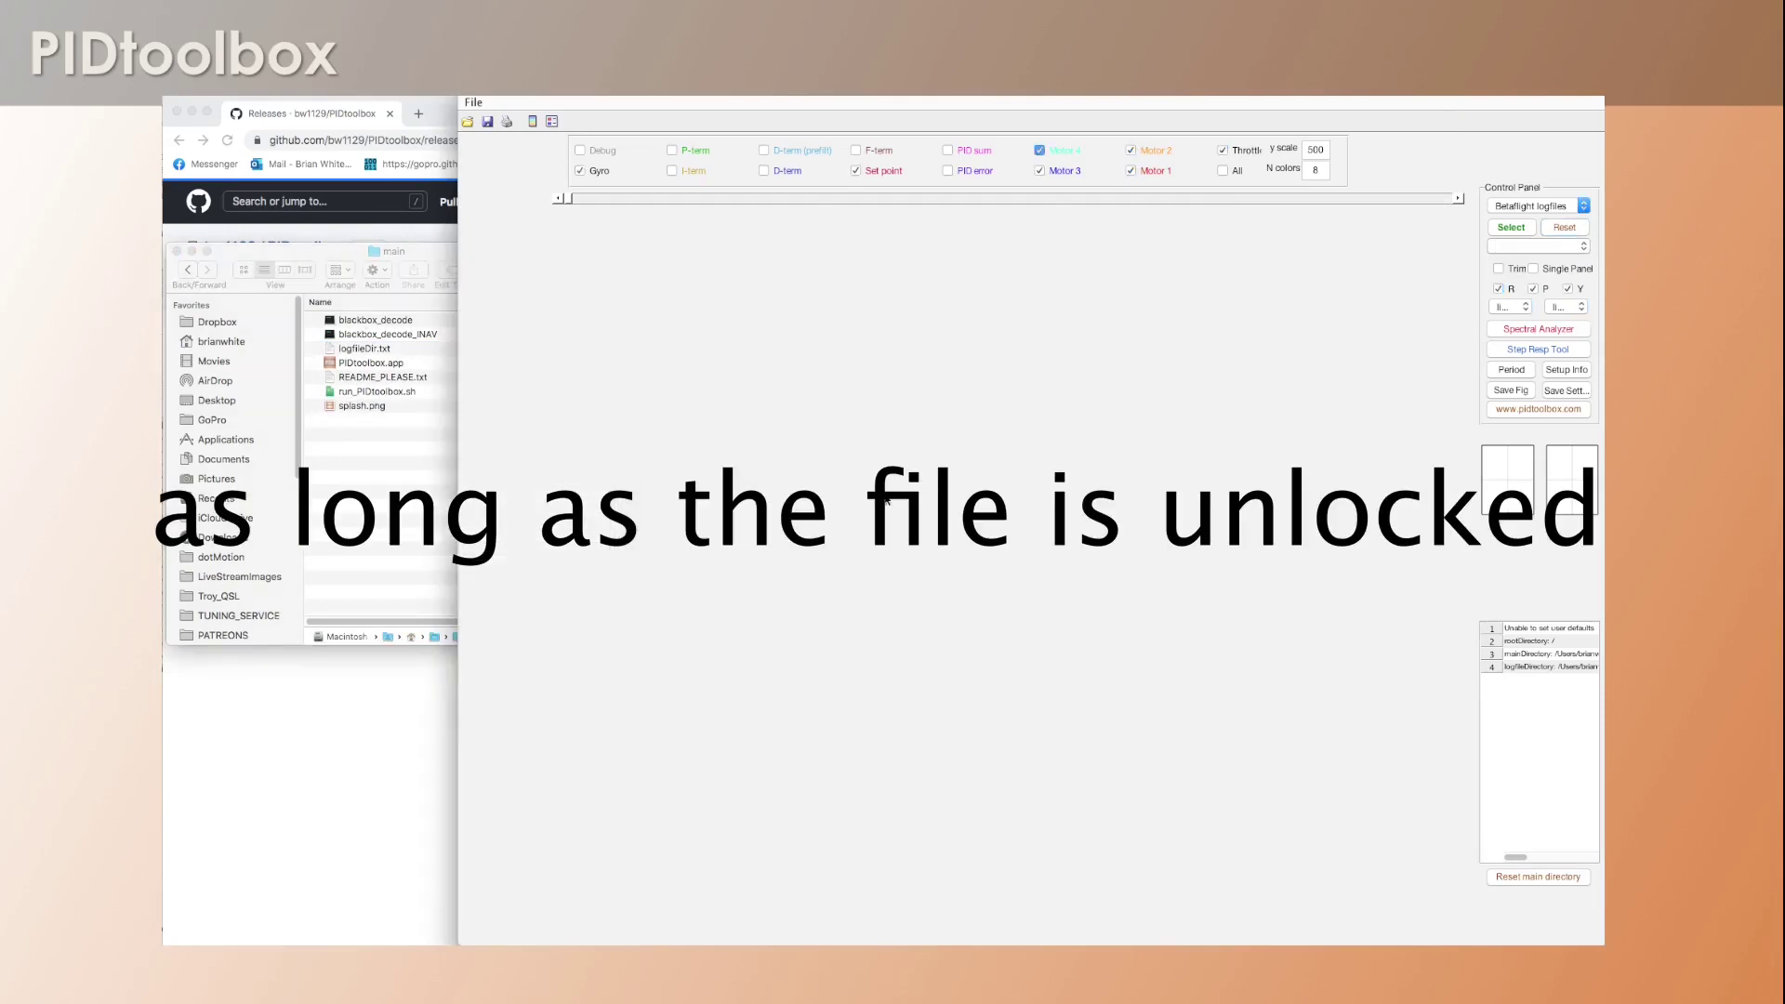
drag(465, 721, 217, 753)
click(217, 753)
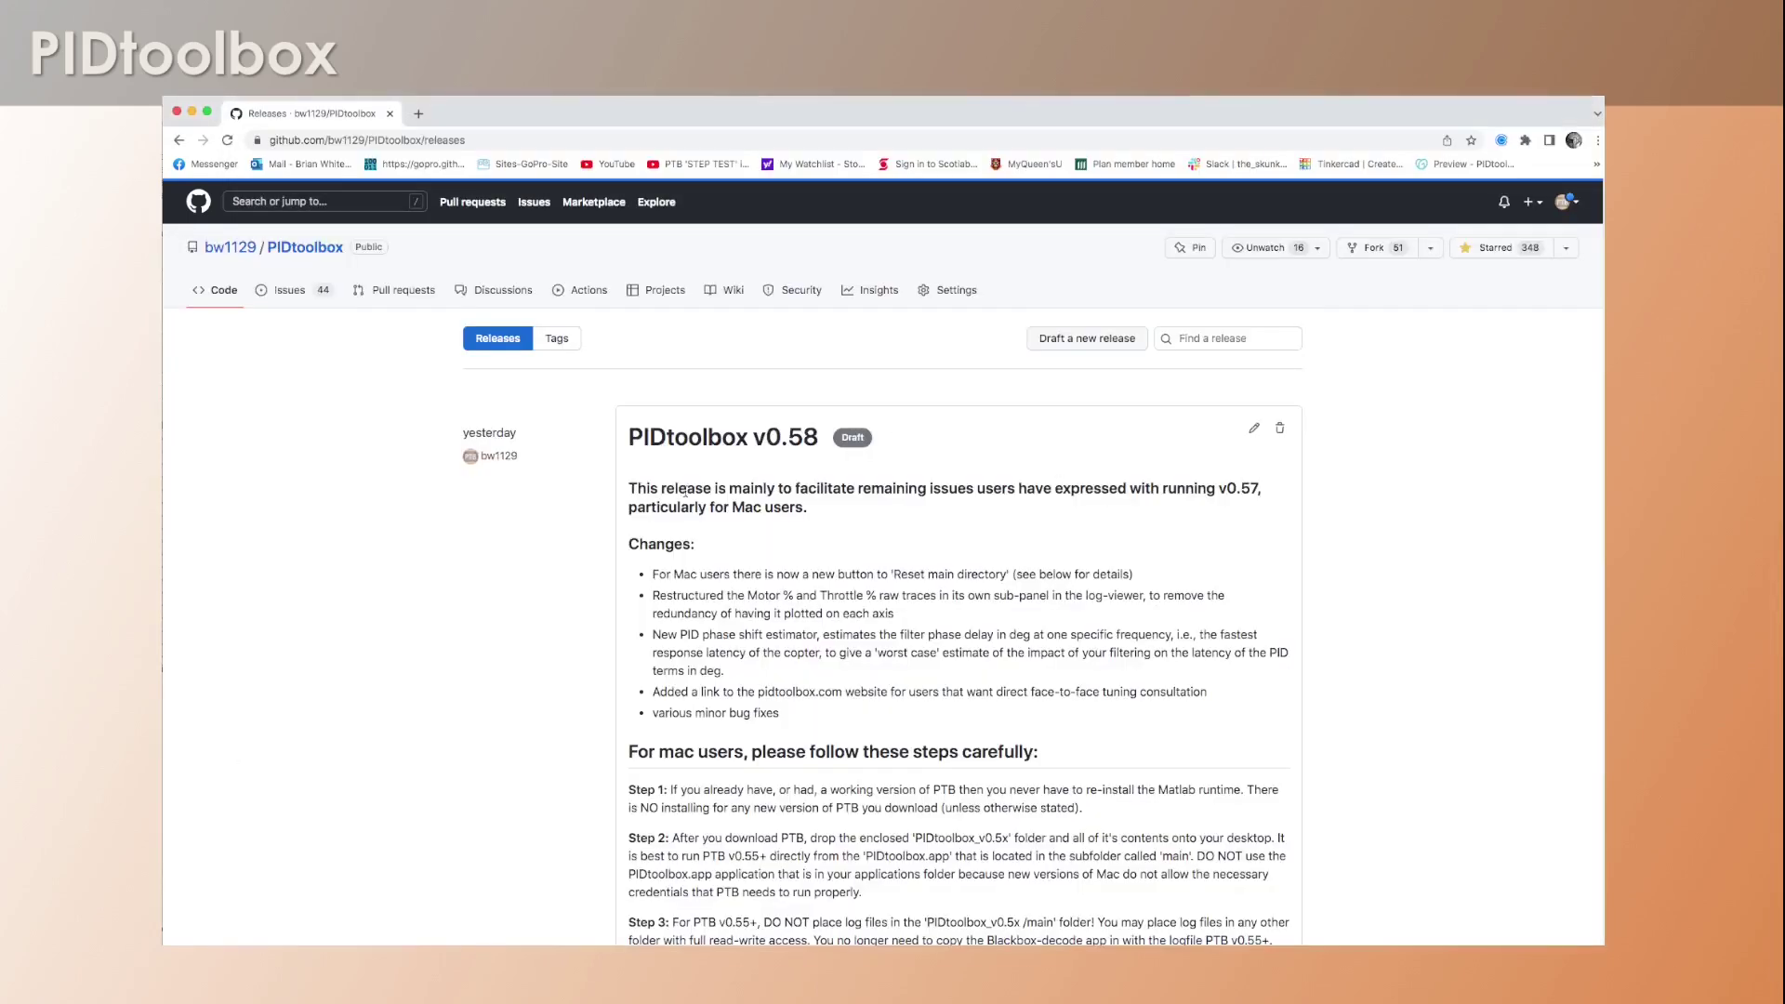